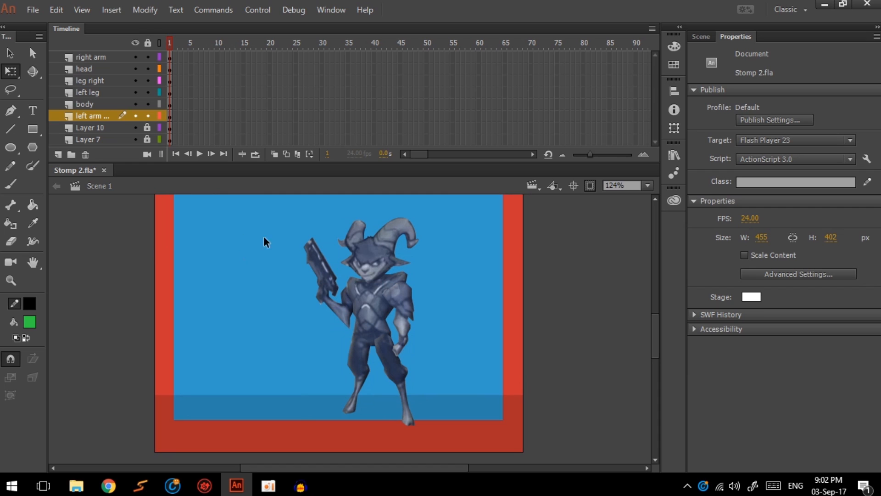
mouse_move(427, 295)
mouse_down()
mouse_move(420, 288)
mouse_move(475, 271)
mouse_move(426, 263)
mouse_move(441, 296)
mouse_up()
key(ctrl+z)
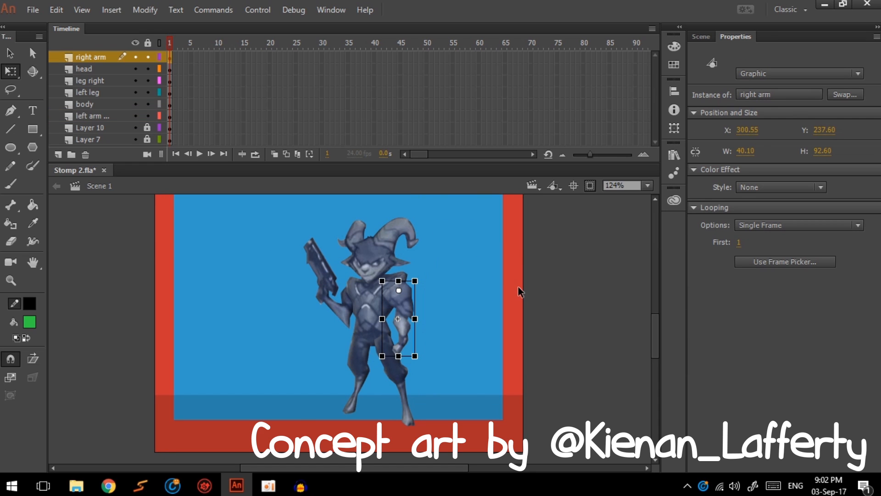
click(456, 248)
drag(445, 378, 326, 246)
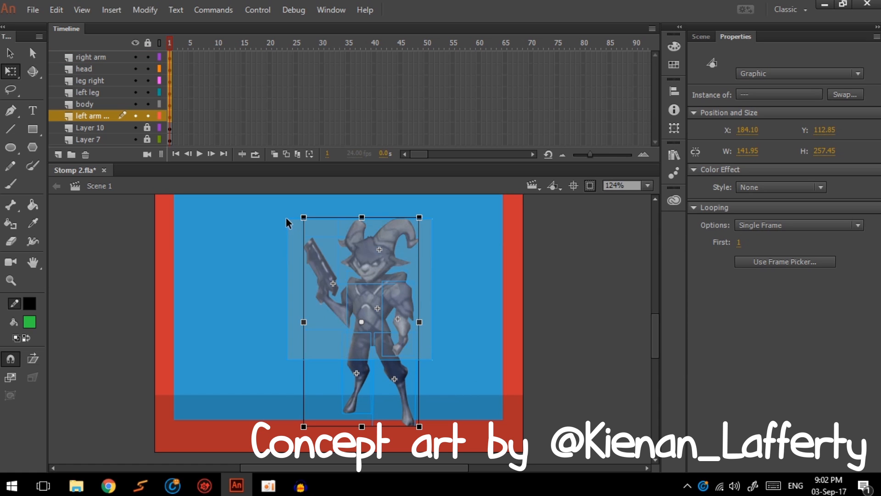
click(445, 321)
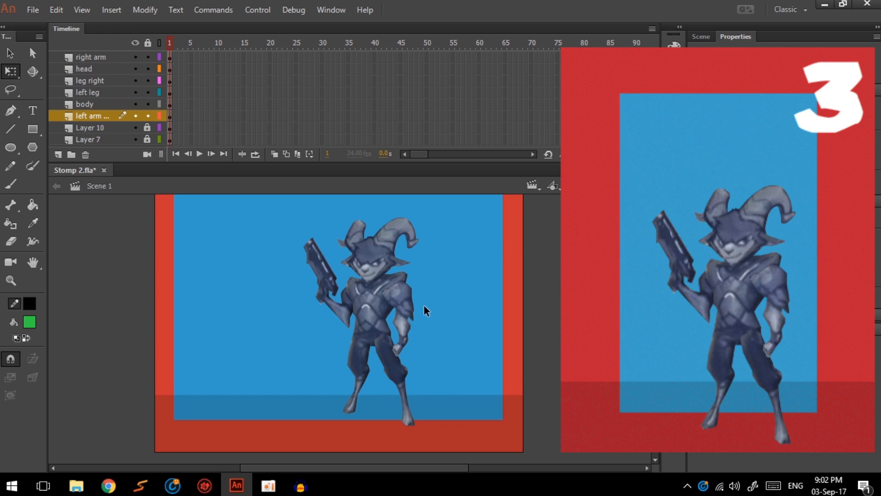
drag(451, 434, 298, 213)
drag(455, 405, 314, 214)
drag(483, 424, 278, 213)
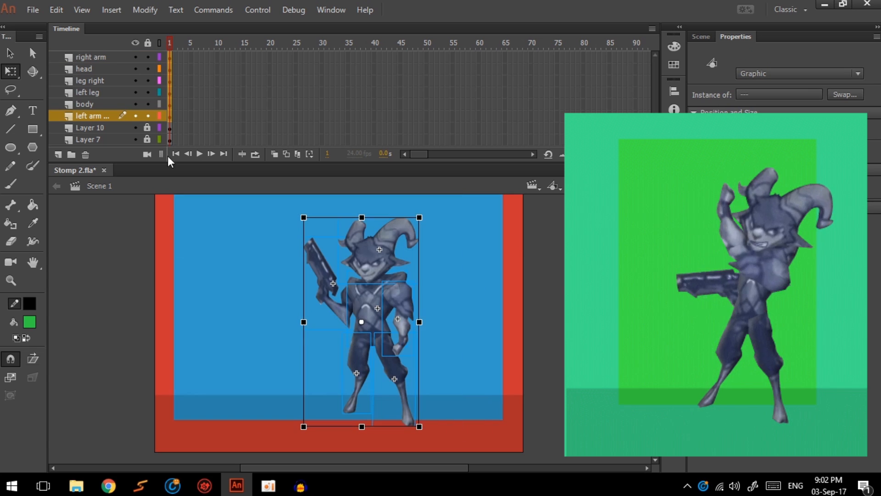
click(444, 317)
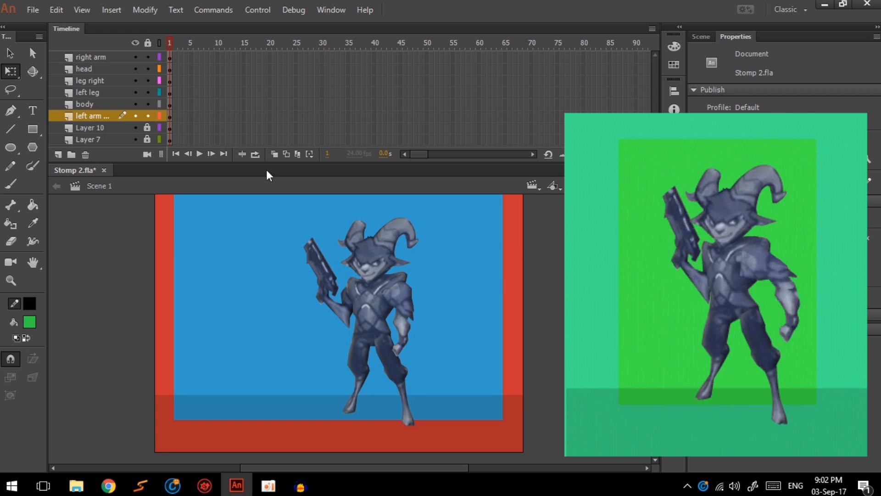
Step: Add keyframes at frame 2 on all character layers, and extend the Layer 10 and Layer 7 backgrounds to frame 25
drag(170, 115, 175, 55)
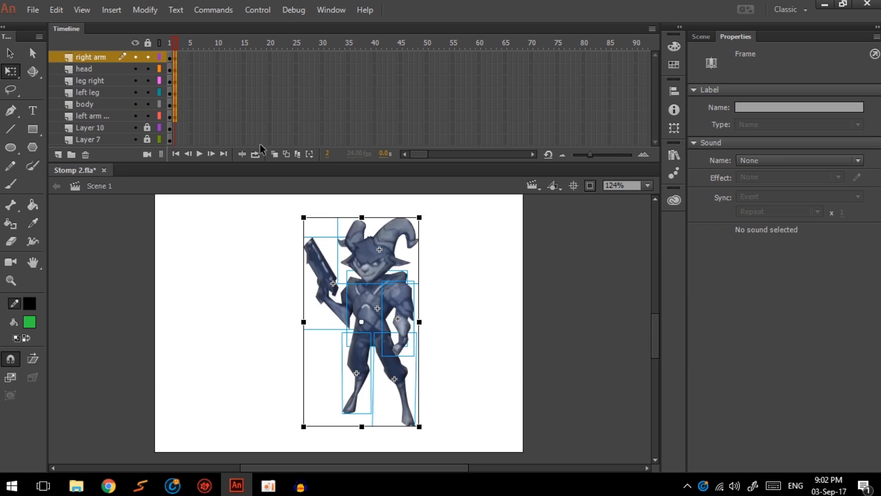
drag(298, 128, 297, 139)
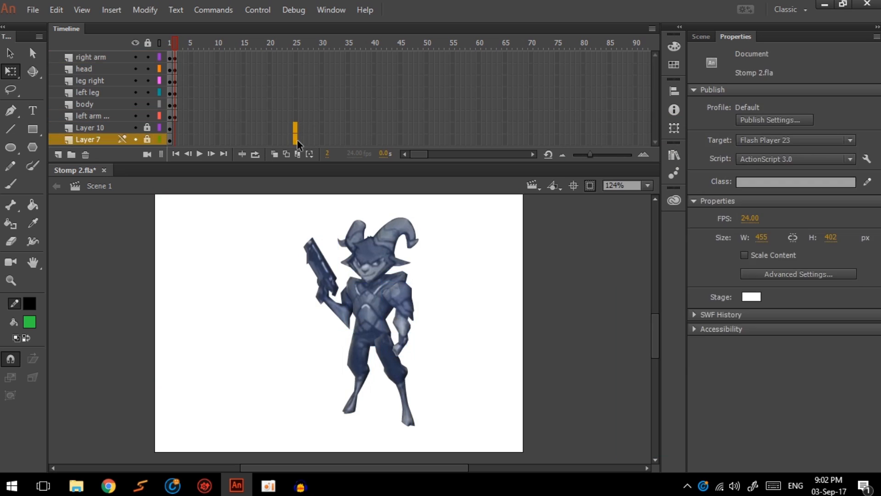
key(F5)
drag(177, 47, 172, 47)
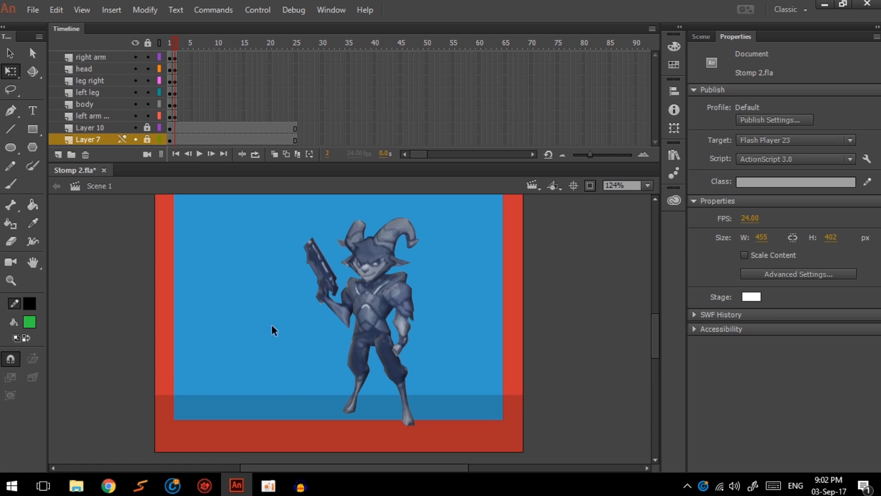
drag(243, 396, 483, 258)
drag(486, 433, 231, 250)
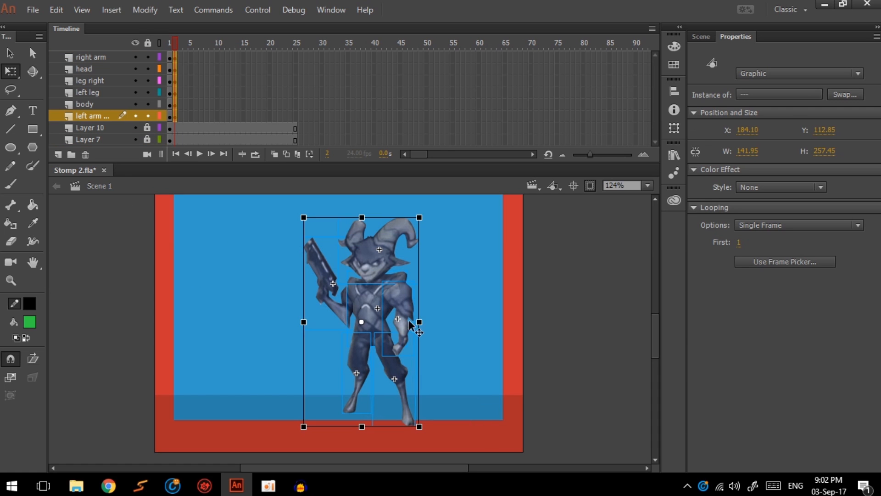
click(450, 329)
click(366, 359)
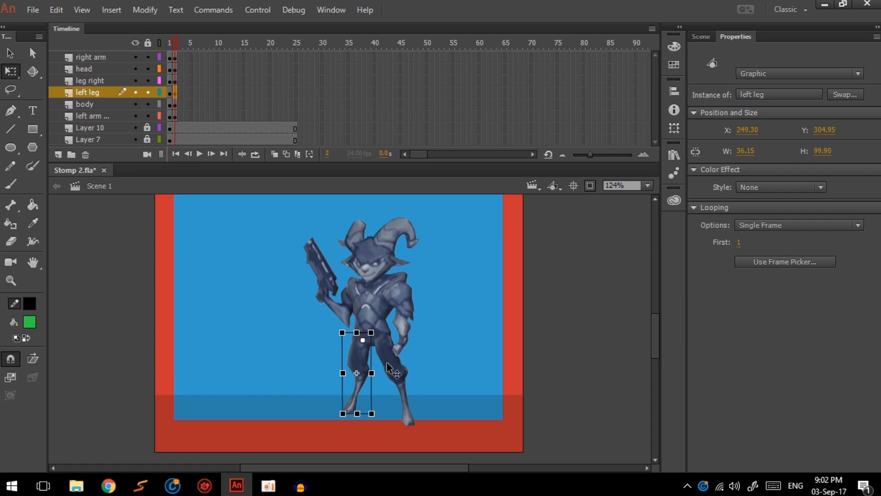
drag(738, 242, 734, 241)
click(425, 320)
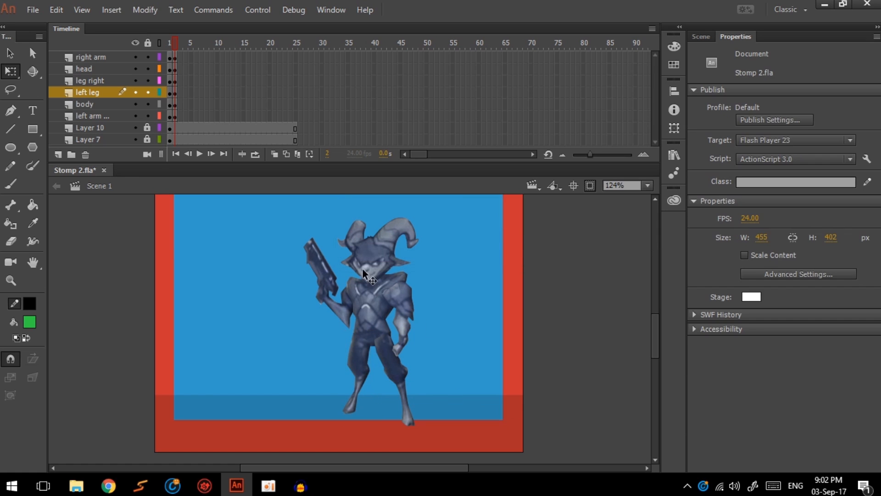
click(170, 48)
click(175, 49)
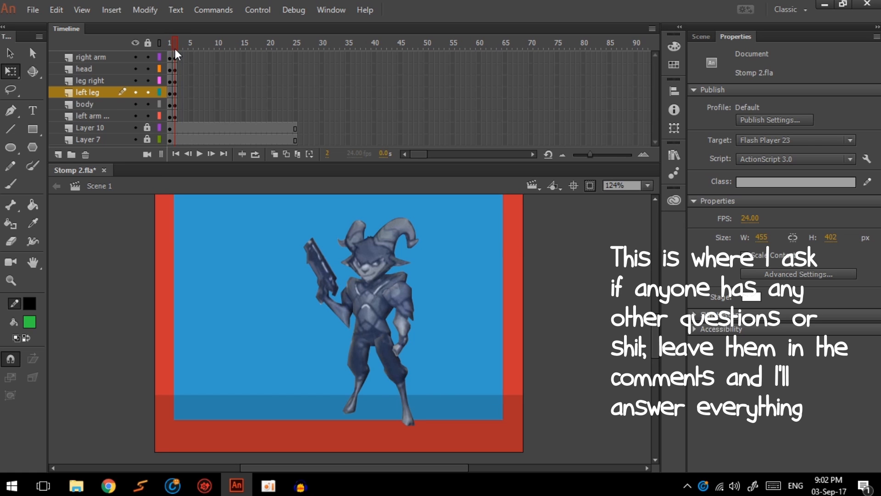
Step: On frame 2, rotate the whole character clockwise around its planted right foot and raise the left leg to roughly horizontal
drag(321, 441, 448, 226)
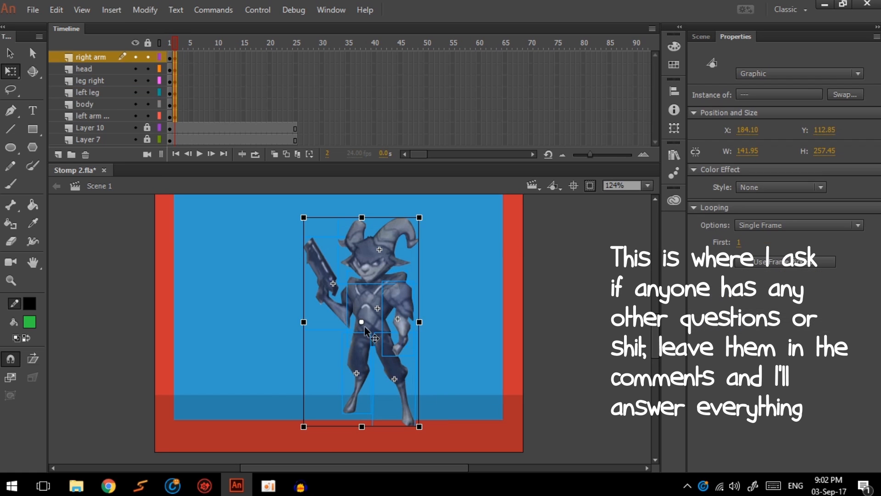
drag(363, 322, 407, 418)
drag(425, 224, 482, 259)
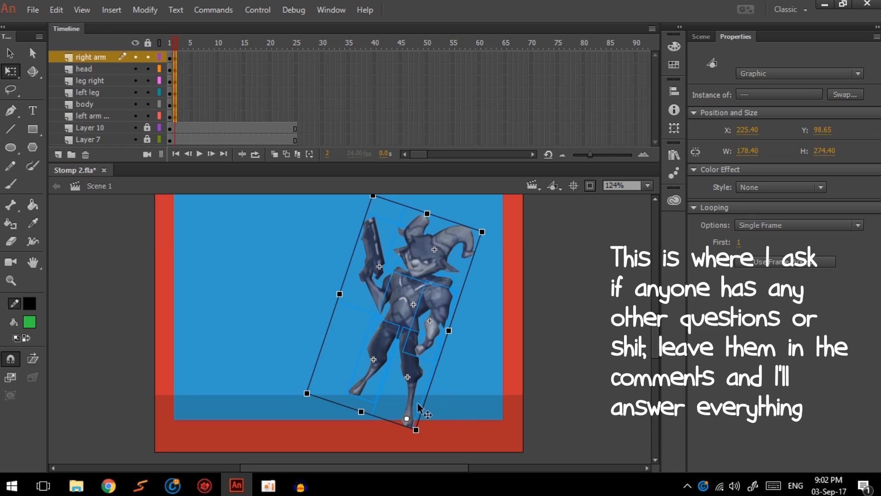
click(448, 399)
click(366, 356)
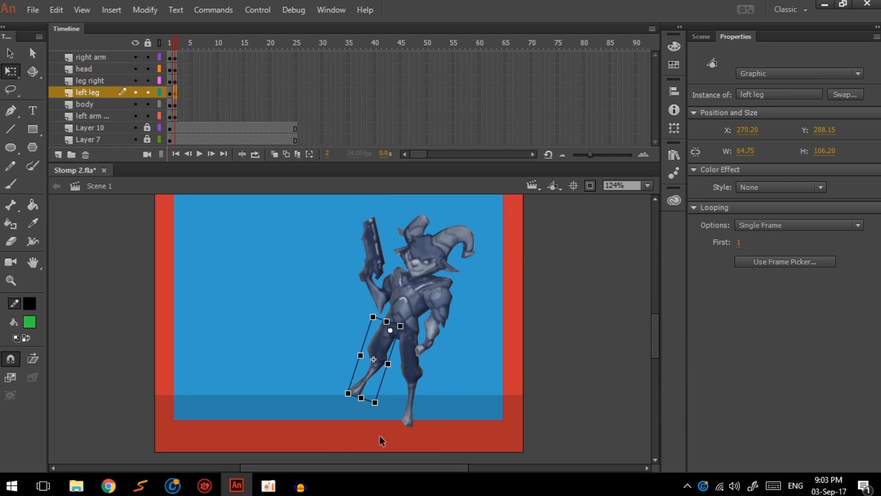
drag(351, 408, 302, 325)
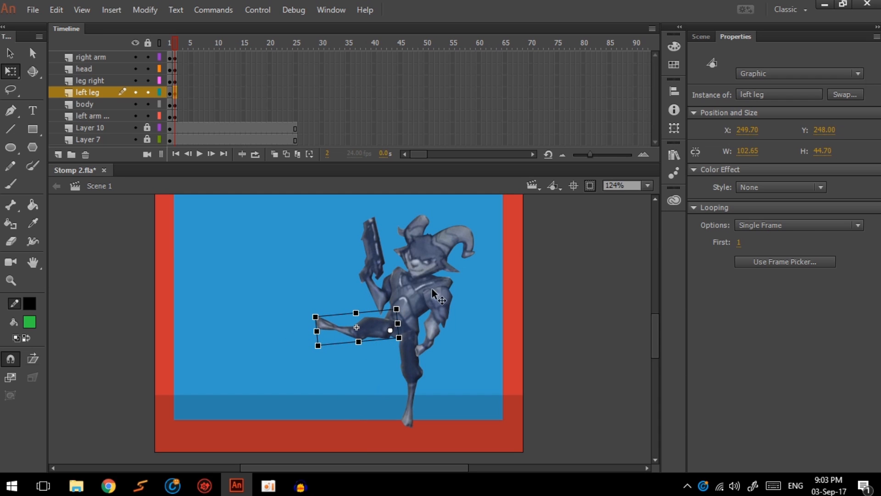
Step: Rotate the body further clockwise on frame 2 and nudge it into place above the standing leg
click(400, 291)
key(ctrl+=)
drag(479, 241, 494, 271)
drag(382, 257, 383, 252)
drag(412, 300, 413, 301)
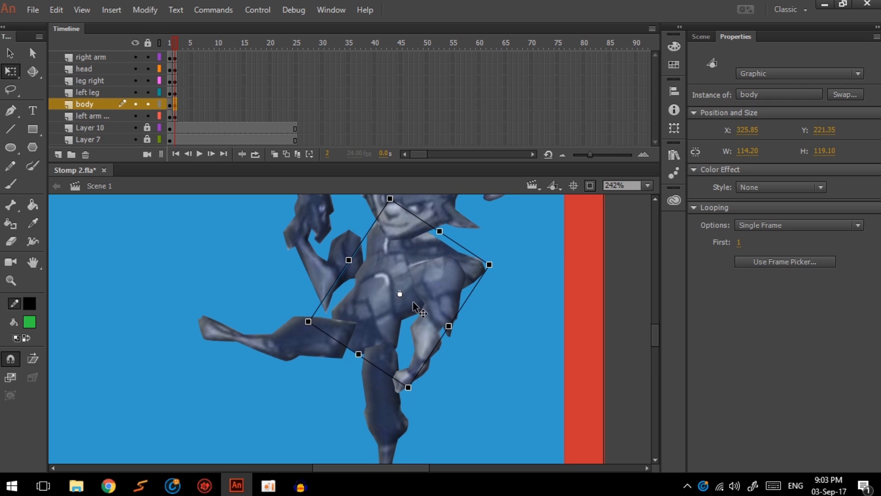
drag(489, 264, 349, 452)
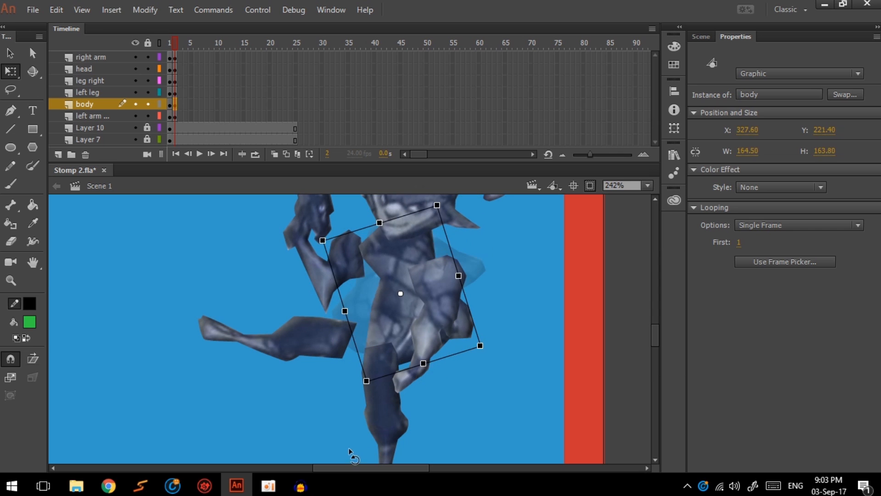
key(ctrl+z)
click(448, 281)
drag(435, 414, 425, 366)
click(370, 308)
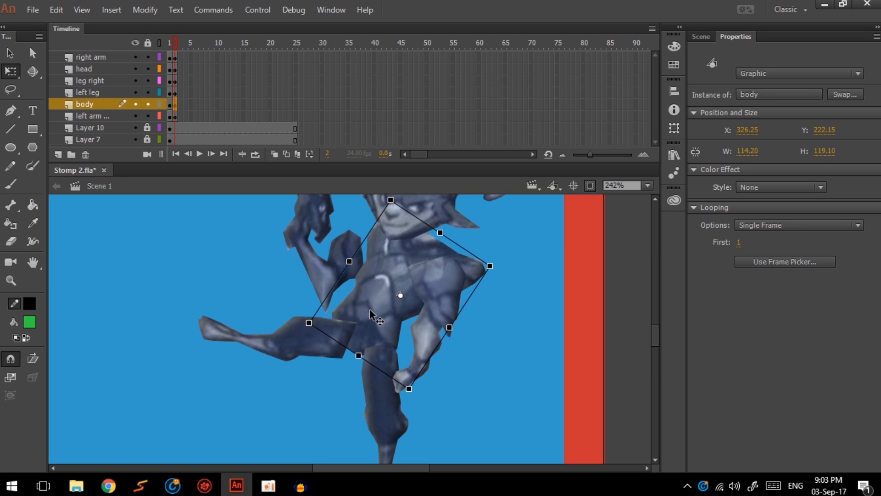
click(169, 45)
click(318, 298)
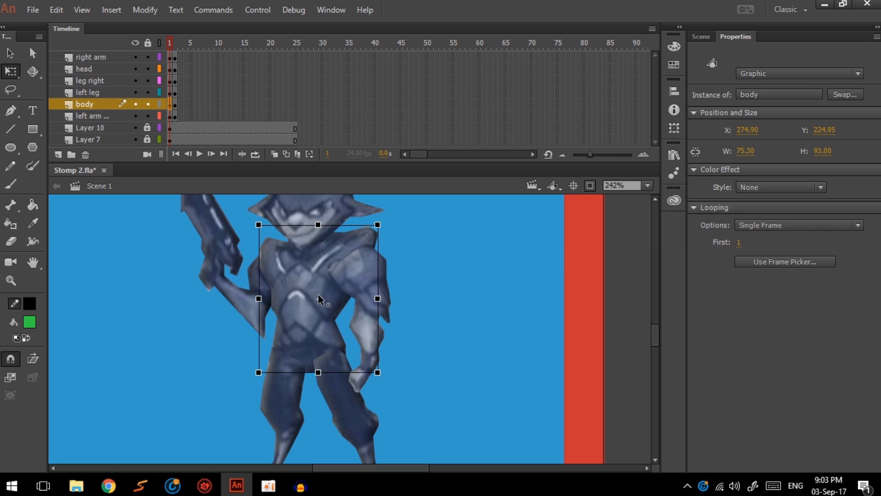
click(174, 106)
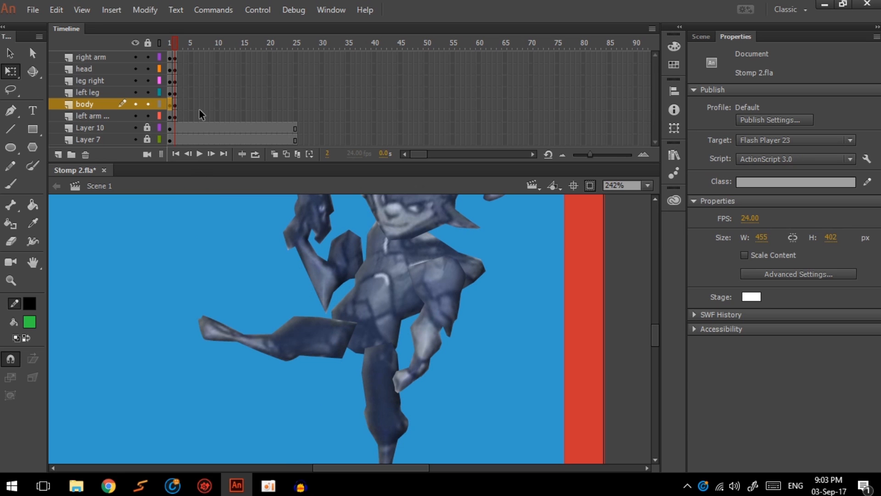
Step: Reattach the left leg, both arms and the head to the leaning body on frame 2, tilting the head clockwise
drag(320, 333, 314, 318)
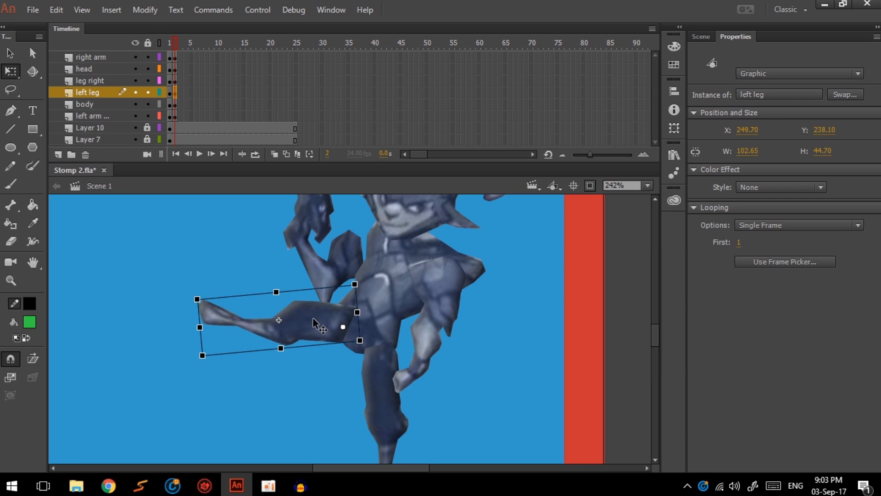
click(349, 242)
drag(349, 242, 375, 233)
click(460, 286)
drag(460, 287, 481, 382)
drag(412, 251, 429, 259)
drag(529, 248, 538, 276)
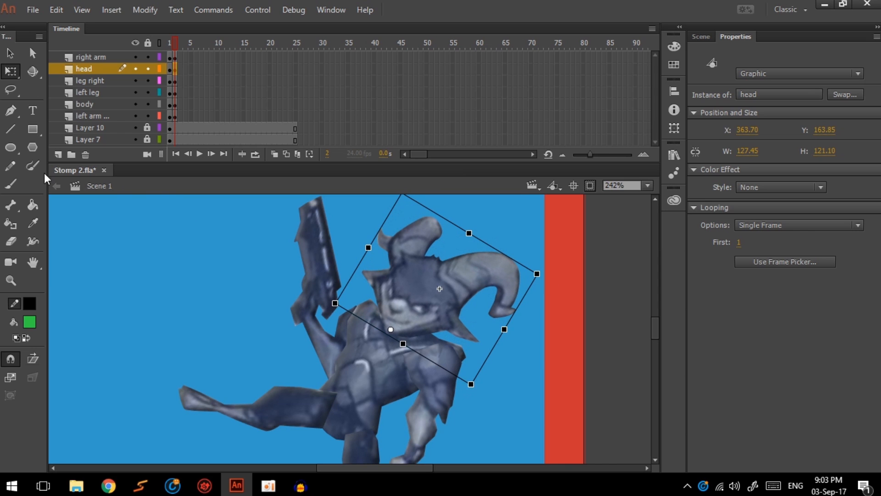
Step: Rotate the left gun arm clockwise so the gun points nearly straight up, and shift it onto the shoulder
click(302, 233)
scroll(308, 252, up, 2)
scroll(308, 253, right, 1)
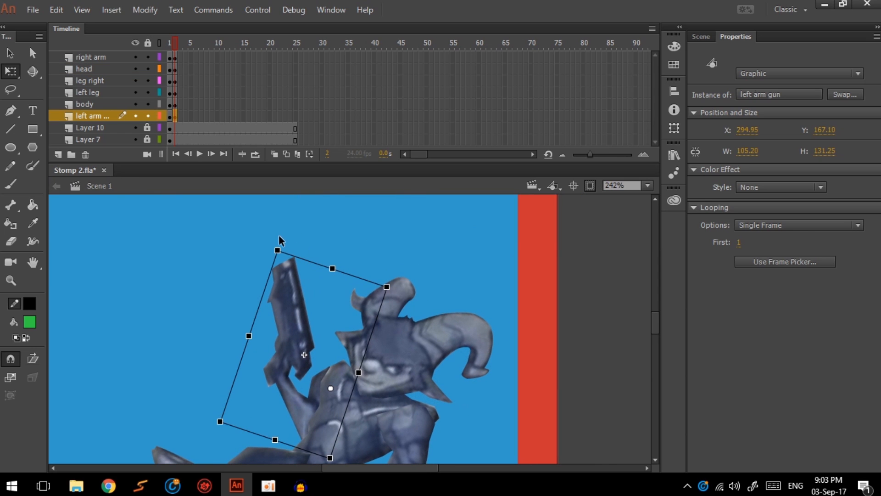
drag(278, 248, 324, 239)
drag(318, 285, 321, 284)
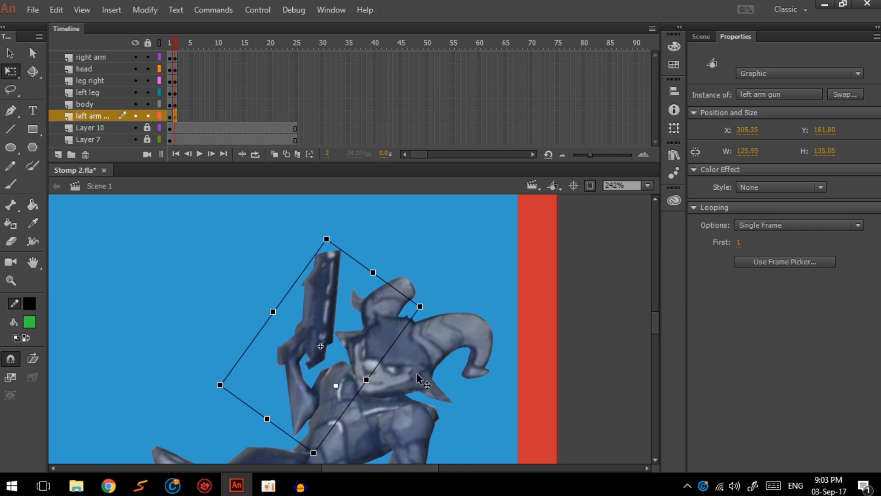
Step: Nudge the body, left leg and right arm so the hip and shoulder joints line up
scroll(415, 381, down, 3)
scroll(408, 385, down, 2)
scroll(398, 334, up, 3)
click(398, 334)
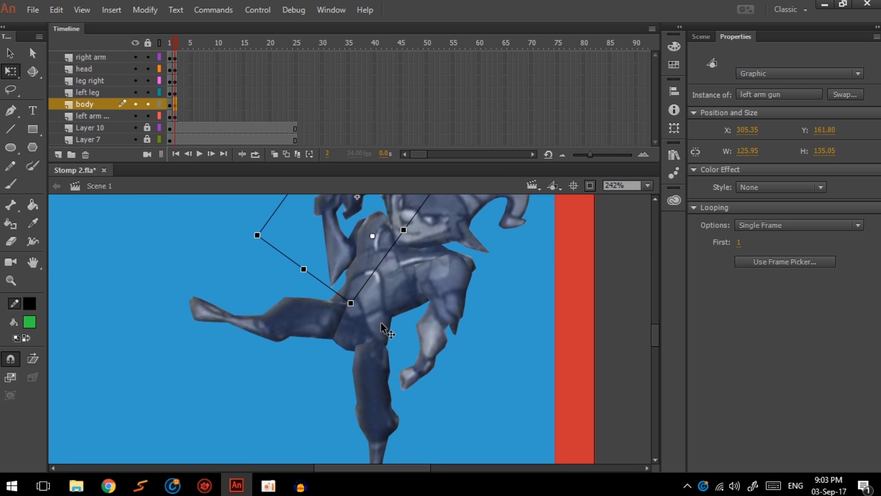
drag(381, 323, 381, 324)
drag(322, 326, 320, 326)
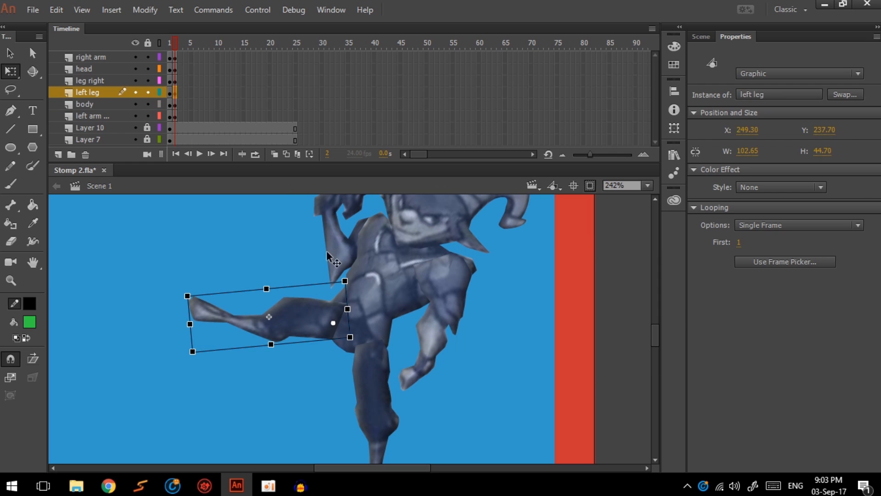
click(321, 248)
click(461, 293)
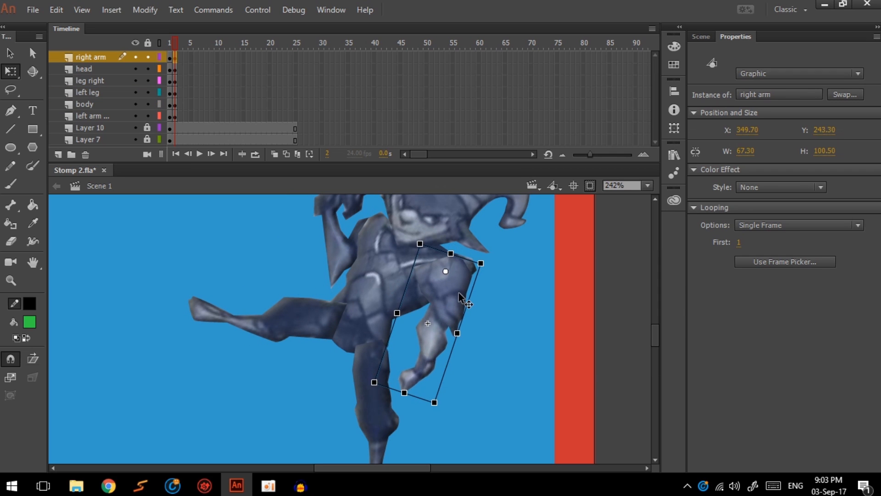
scroll(458, 292, down, 2)
drag(464, 311, 461, 320)
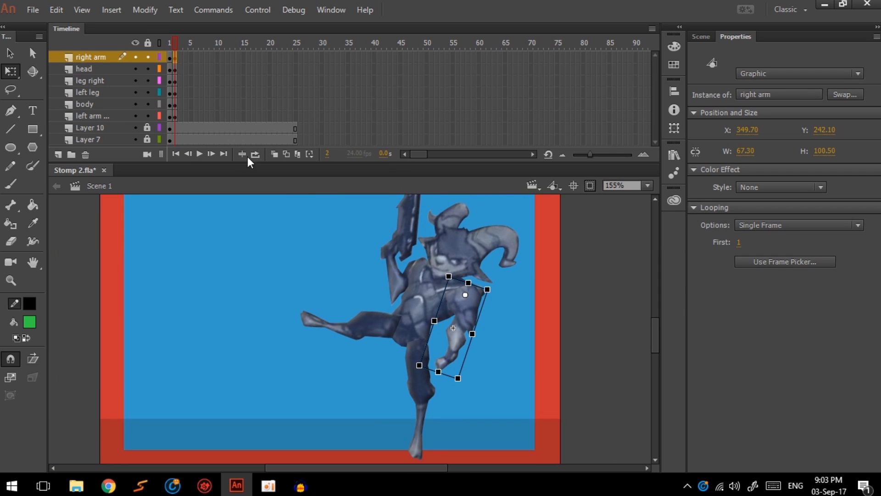
Step: Shrink the timeline area to enlarge the stage and compare the character's poses on frames 1 and 2
drag(241, 163, 242, 136)
drag(172, 42, 175, 45)
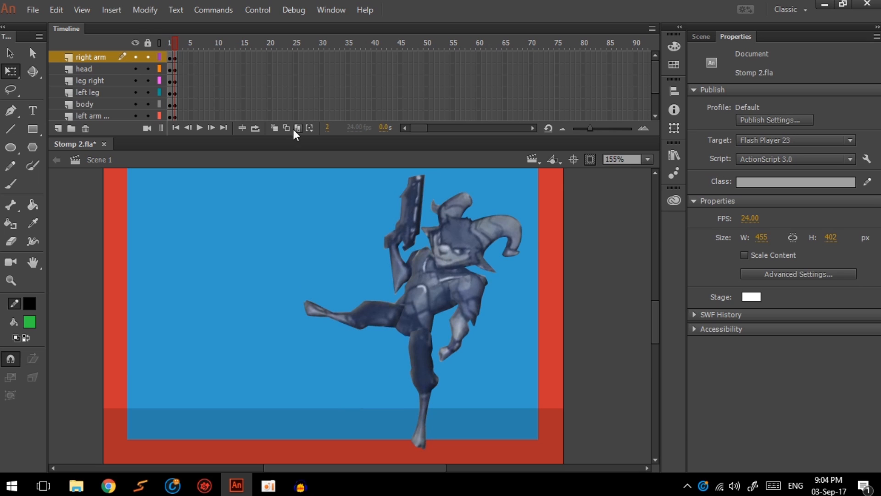
click(447, 236)
click(521, 304)
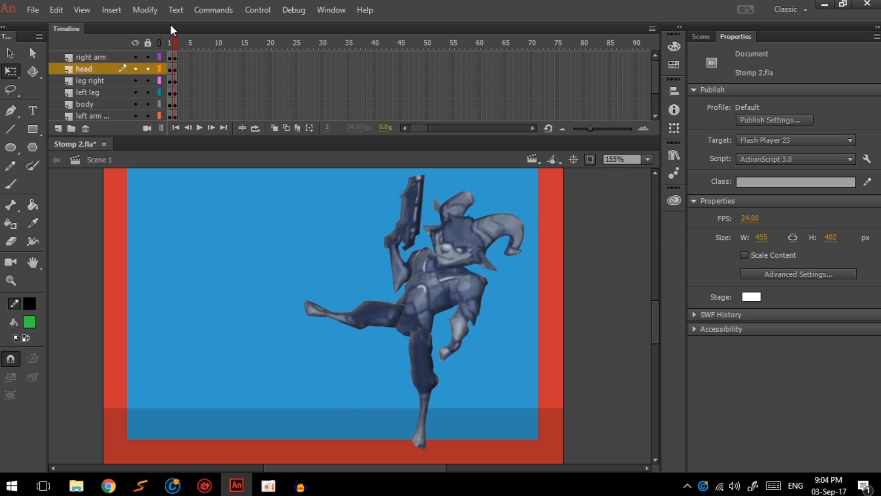
drag(165, 46, 174, 46)
Step: Rotate the left gun arm counterclockwise away from the head and swing the right arm slightly clockwise at the shoulder
click(406, 201)
drag(402, 193, 358, 198)
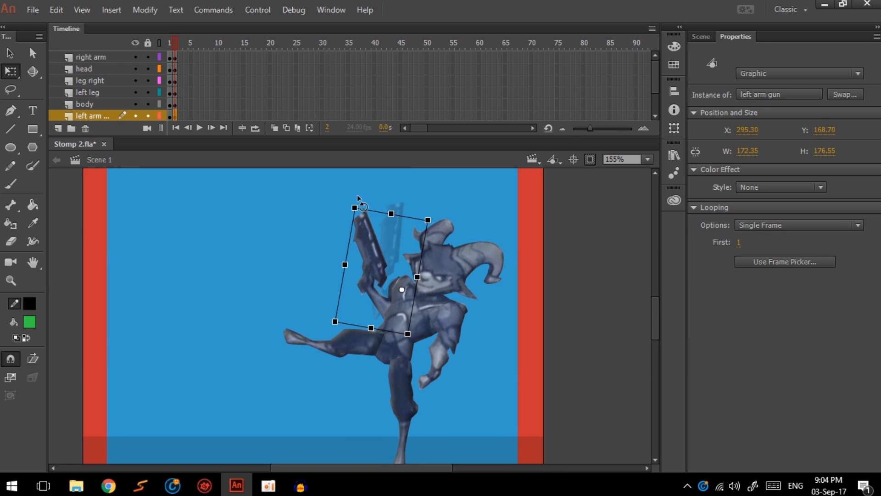
click(441, 362)
drag(449, 406, 437, 404)
Step: Set the left leg symbol's first frame to 2, align the leg with the hip, and rotate it up into a high diagonal kick
click(342, 348)
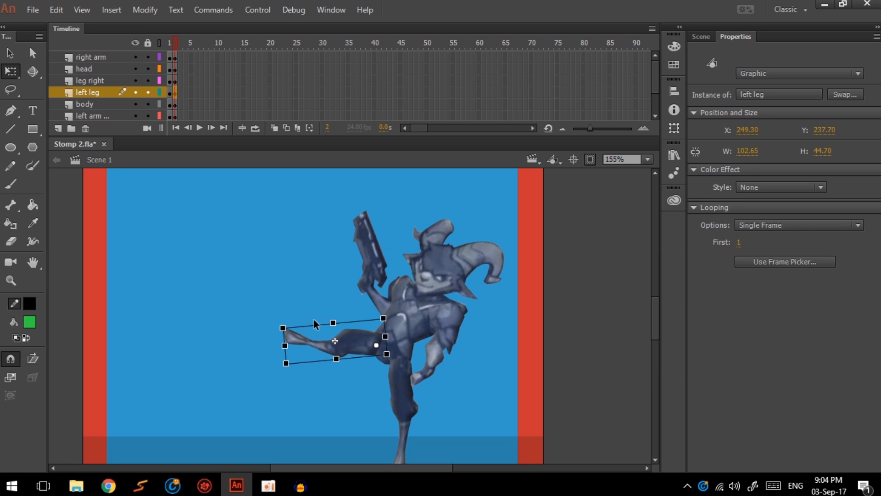
click(738, 242)
text(2)
key(Return)
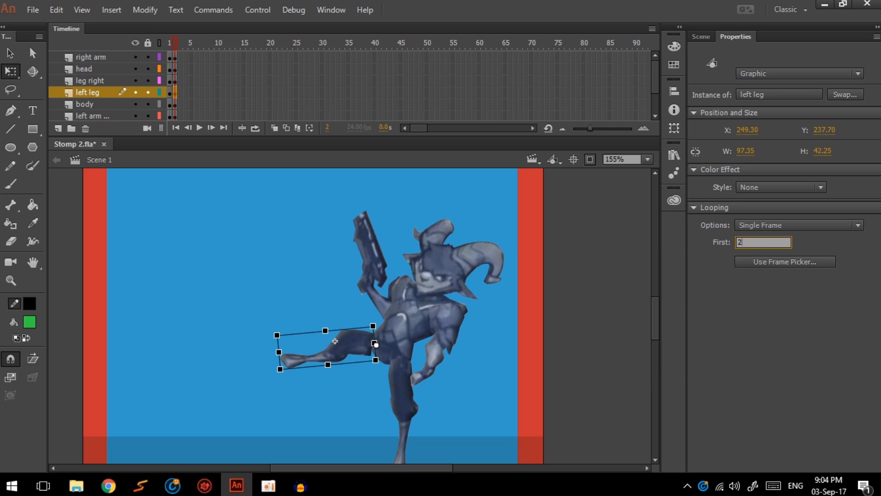
click(472, 376)
drag(336, 341, 340, 340)
drag(277, 322, 318, 269)
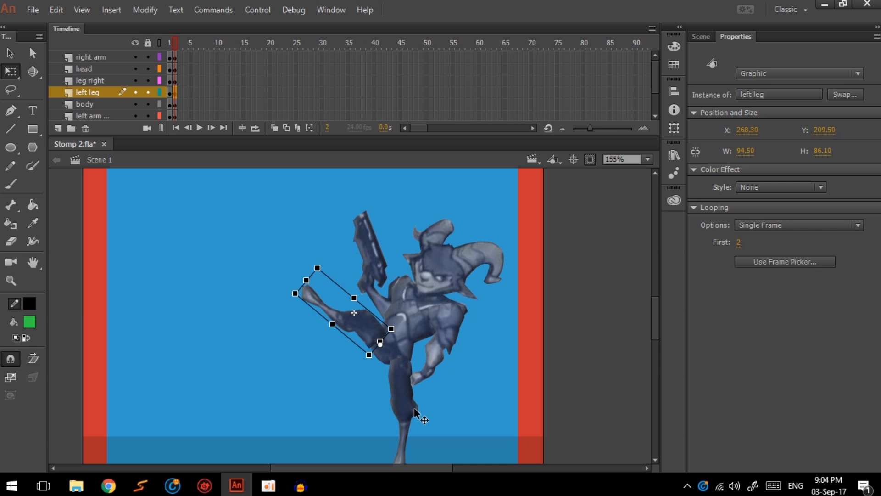
Step: Check the raised-leg pose on frame 2 against the standing pose on frame 1
drag(418, 275, 469, 242)
drag(366, 395, 536, 214)
drag(538, 224, 506, 233)
key(alt)
drag(172, 43, 175, 43)
scroll(184, 87, down, 1)
scroll(184, 87, up, 1)
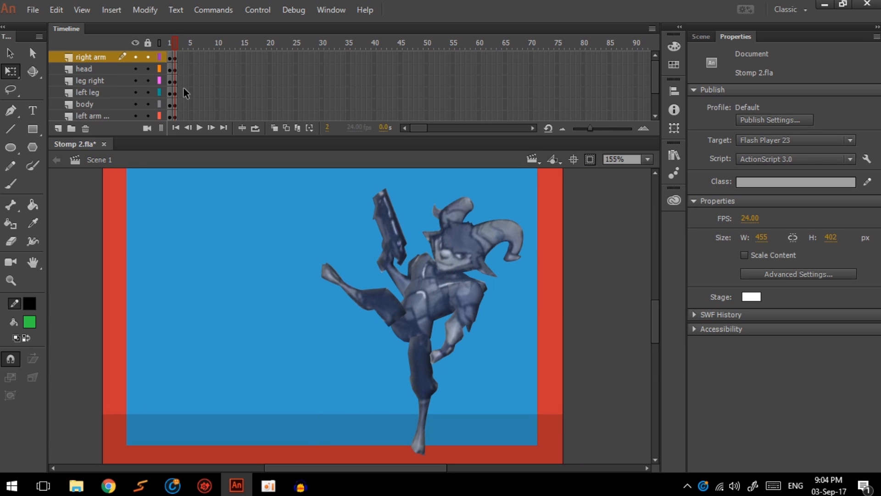
Step: Copy the standing-pose keyframes from frame 1 to frame 3 on all character layers and go to frame 3
key(ctrl+a)
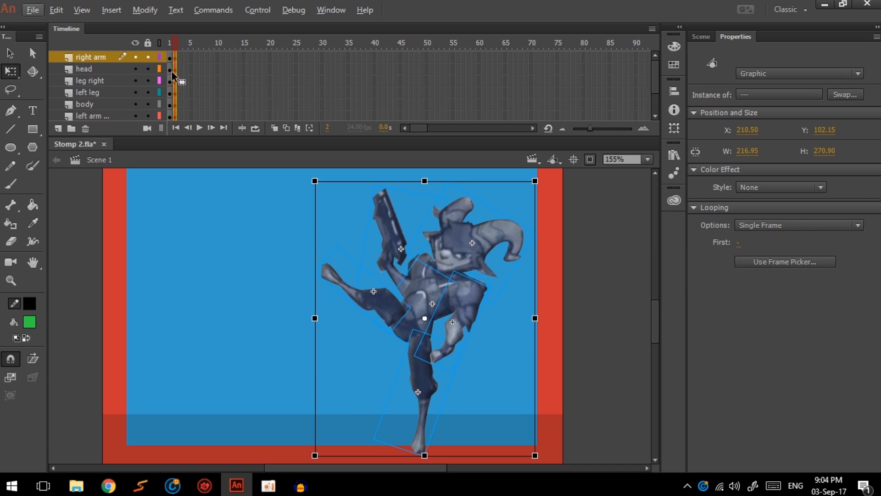
click(170, 49)
key(ctrl+a)
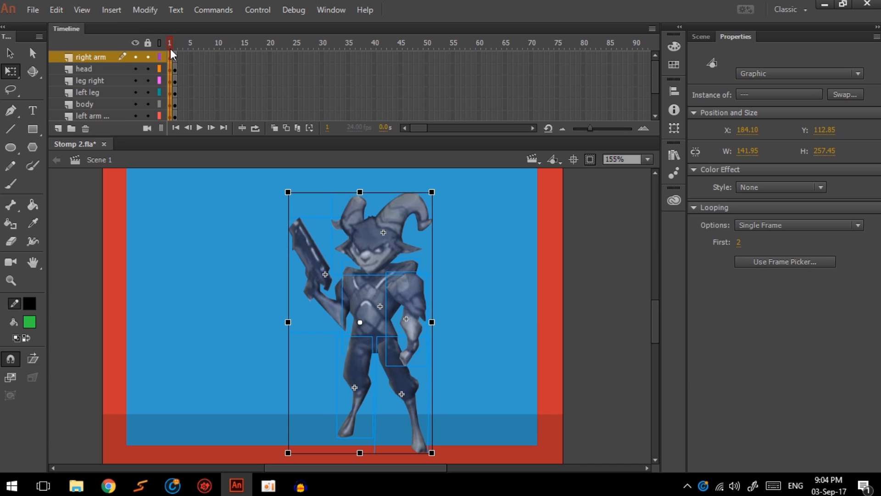
shift+click(175, 57)
drag(175, 57, 173, 46)
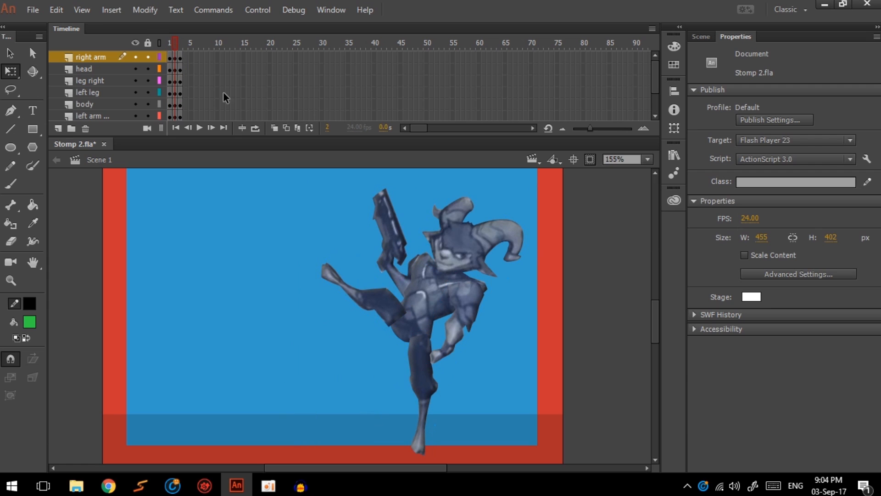
click(180, 51)
drag(178, 49, 174, 51)
key(period)
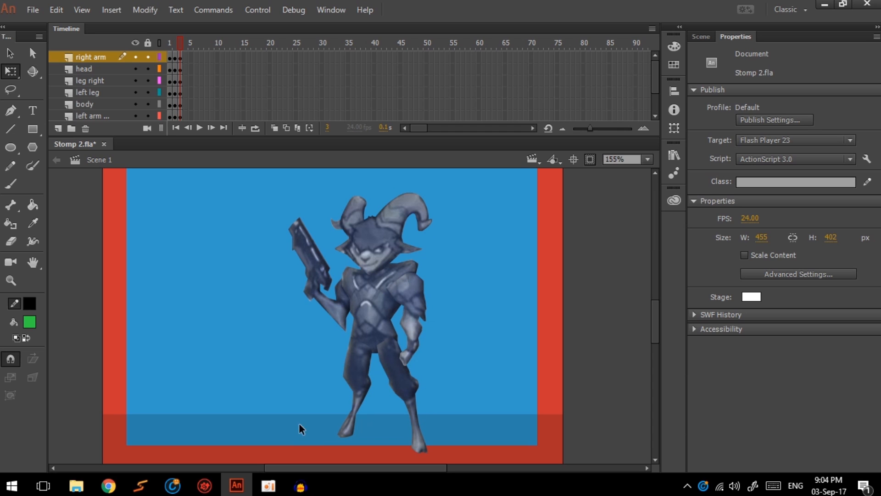
Step: Select the whole character on frame 3, set its pivot on the right foot, and rotate it counterclockwise into a lean
drag(283, 441, 456, 185)
drag(359, 322, 428, 416)
drag(418, 446, 420, 447)
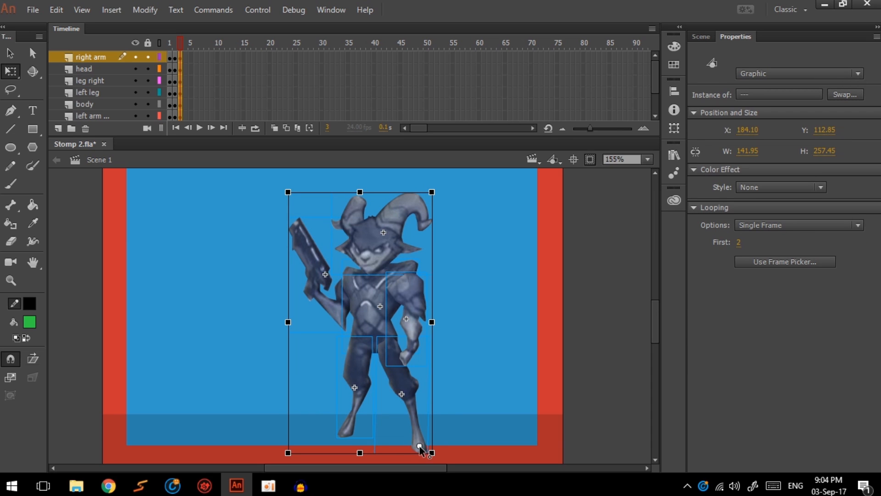
drag(287, 188, 203, 196)
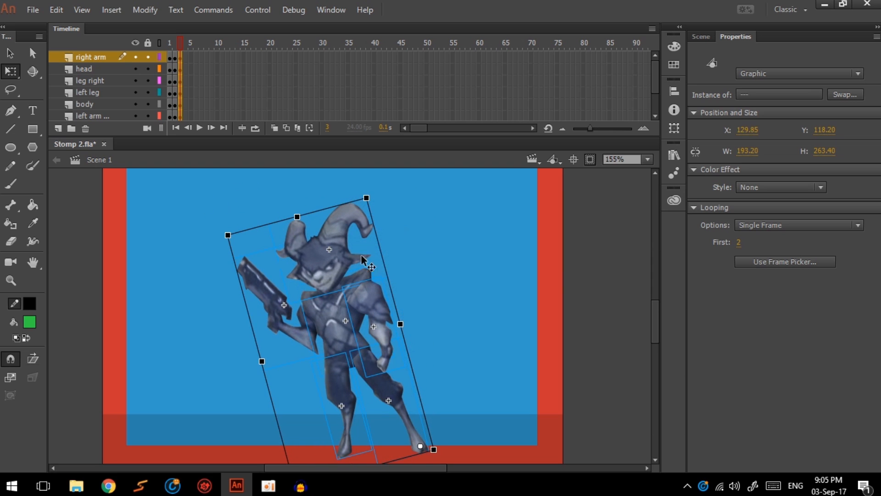
key(Escape)
Step: Rotate the leaning character's body and head slightly clockwise and shift the gun arm up to fit its shoulder
click(332, 305)
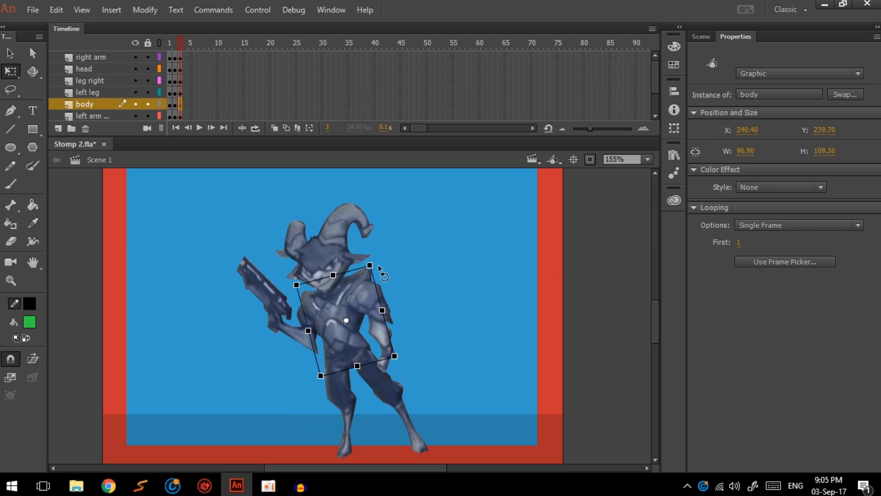
drag(383, 269, 389, 276)
key(Escape)
click(388, 297)
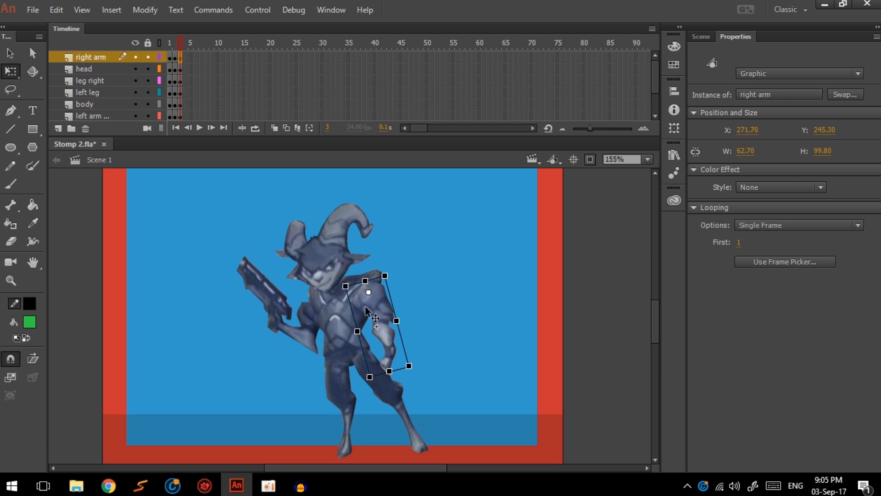
drag(289, 326, 290, 313)
click(336, 233)
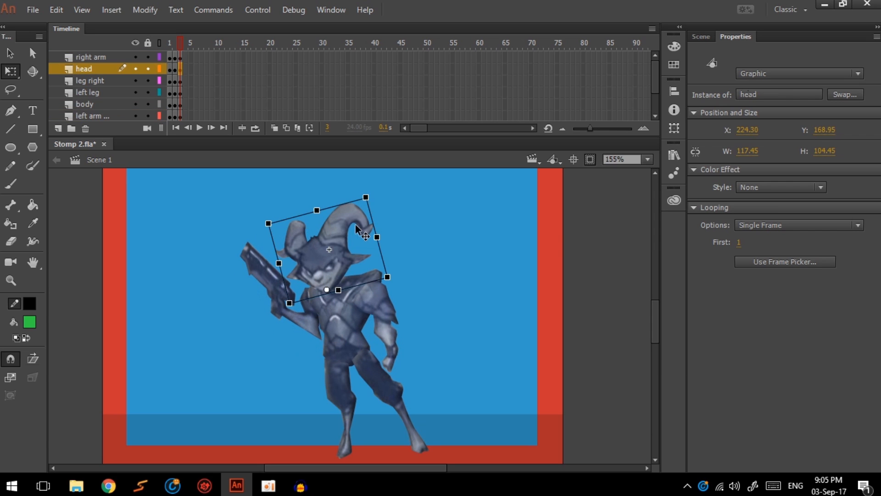
drag(399, 200, 390, 199)
Step: Rotate the left leg outward into a wide stance on frame 3 and align it with the hip
click(342, 398)
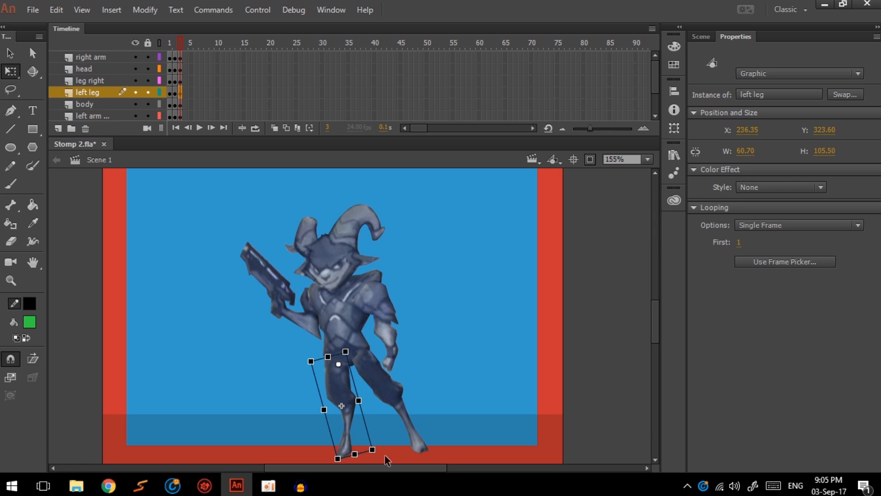
drag(385, 451, 317, 457)
scroll(302, 401, up, 3)
drag(302, 401, 310, 346)
drag(353, 293, 338, 288)
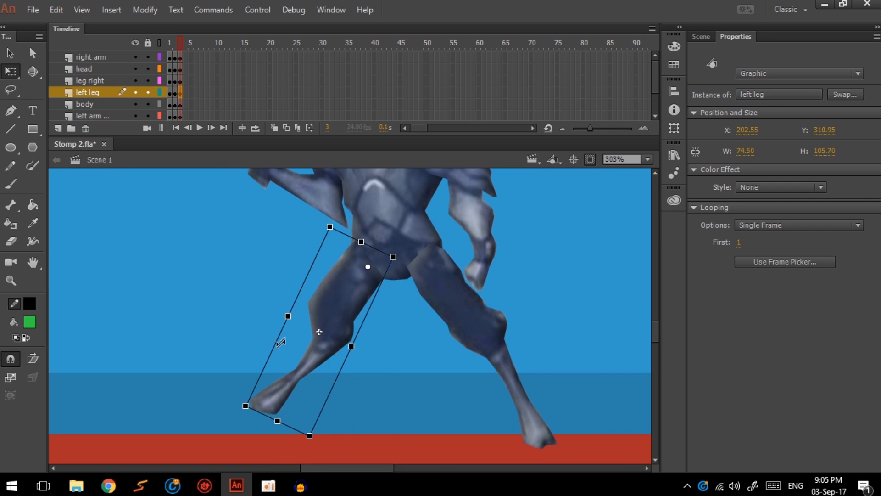
Step: Skew the left leg to lower its foot toward the ground, then skew the foot back toward the body
drag(275, 342, 268, 353)
drag(261, 370, 266, 362)
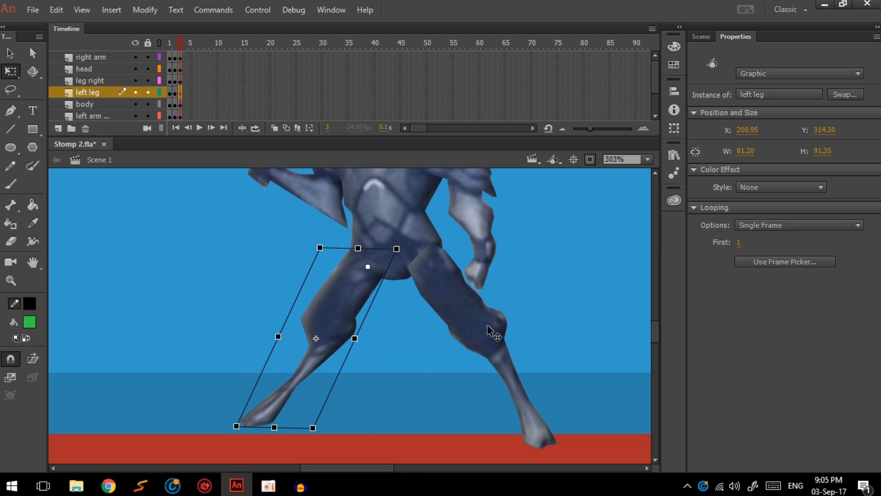
scroll(455, 323, down, 2)
drag(428, 316, 409, 357)
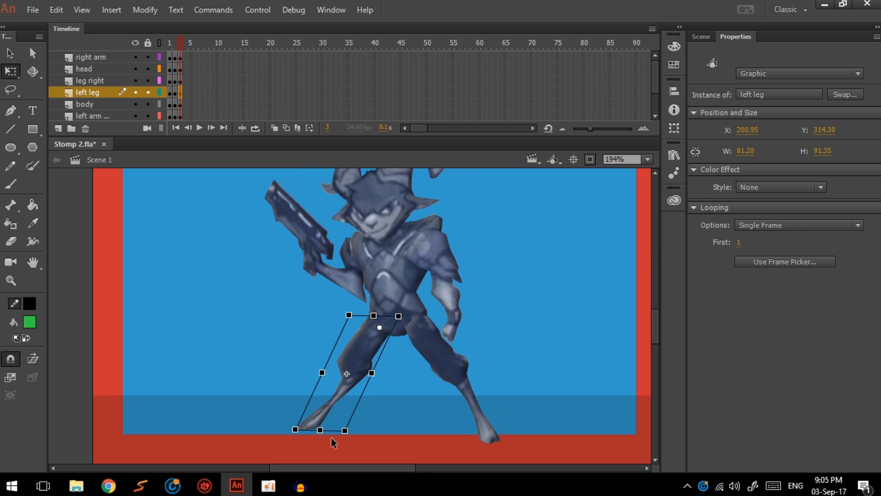
drag(330, 431, 354, 434)
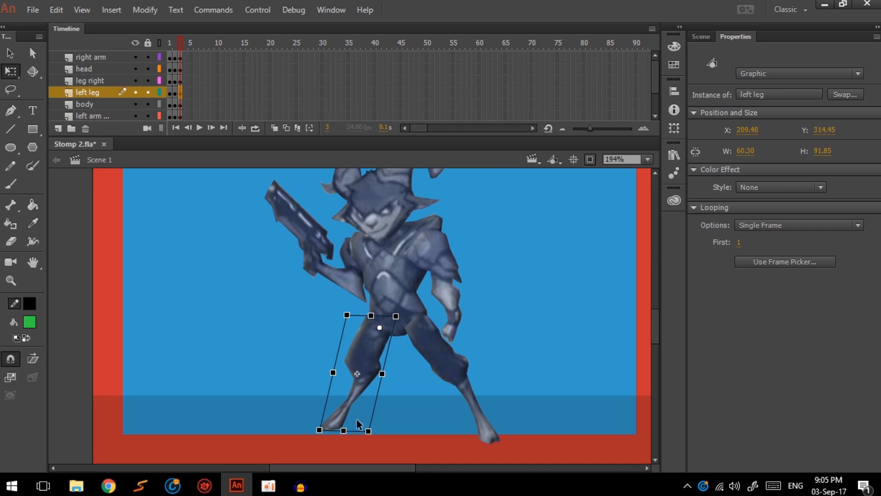
drag(168, 46, 179, 48)
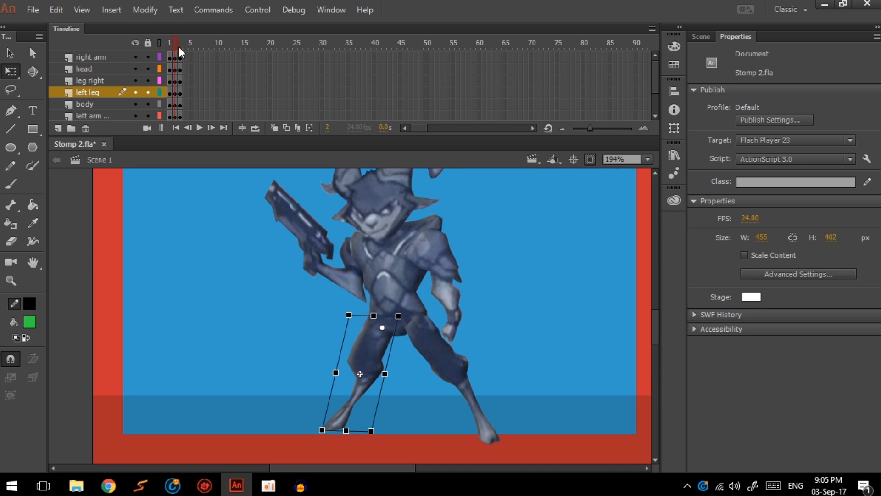
Step: Turn on onion skinning and compare the frame 3 pose with the poses on the neighbouring frames
click(417, 329)
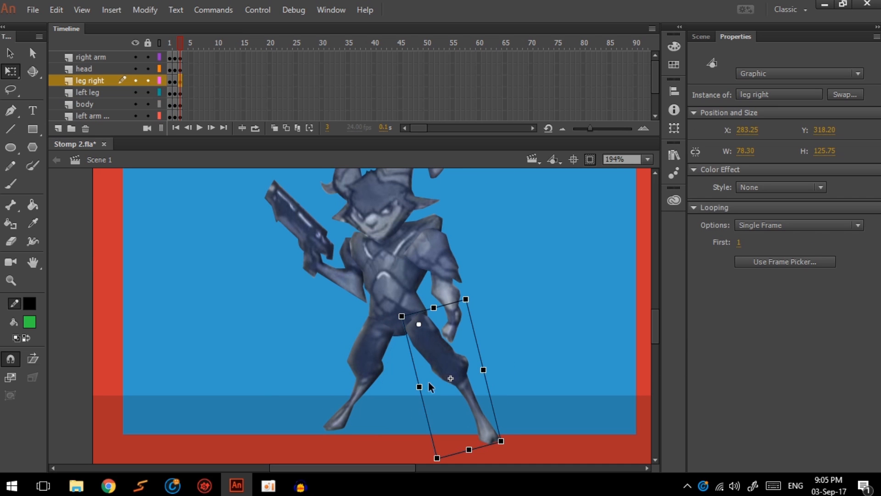
click(275, 128)
drag(509, 237, 458, 289)
mouse_move(177, 43)
mouse_down()
mouse_move(168, 44)
mouse_move(181, 43)
mouse_up()
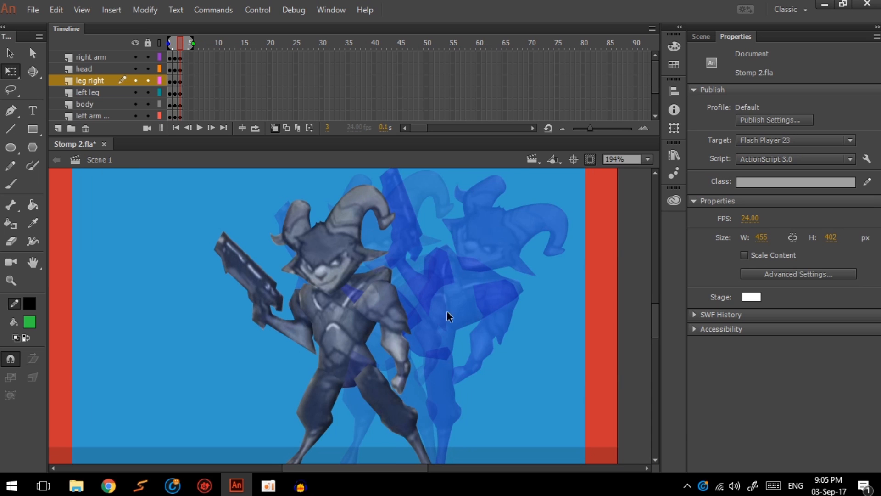
drag(449, 313, 436, 256)
Step: Stretch the left leg slightly downward so its foot reaches the lower edge of the ground strip
click(285, 265)
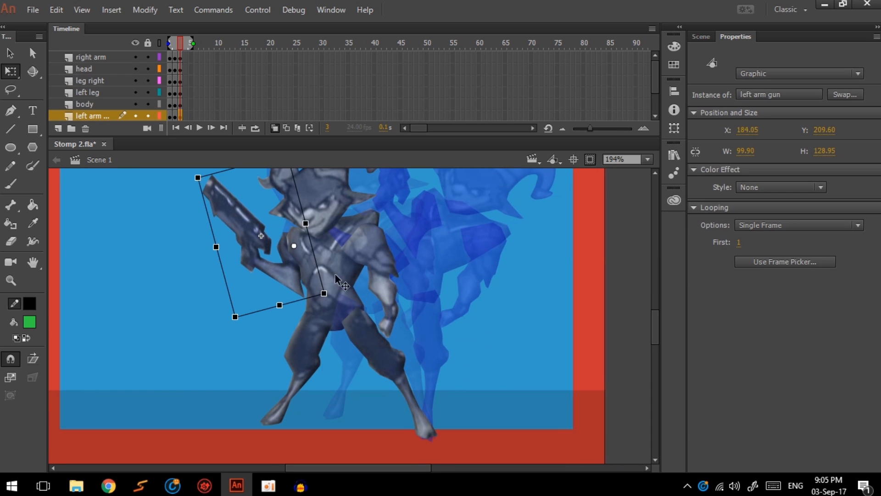
click(380, 262)
click(293, 398)
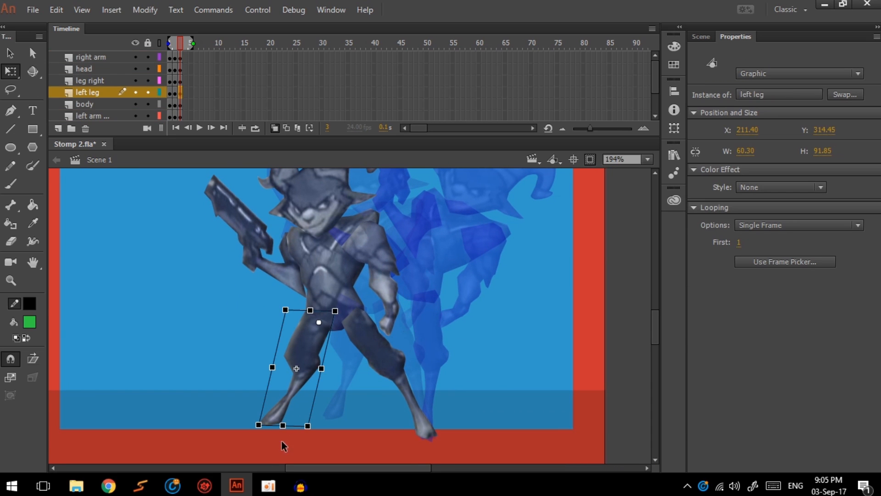
drag(284, 427, 283, 434)
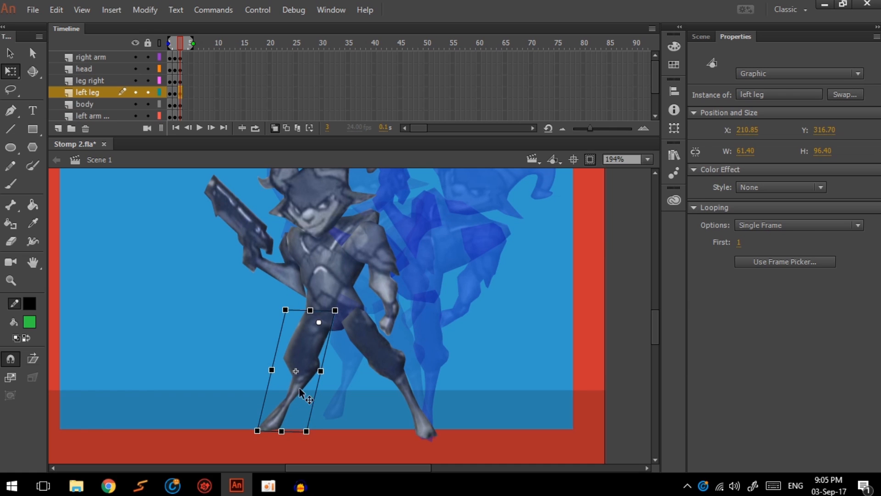
Step: Set the whole character's pivot at ground level, squash it vertically to about 230 px high, and skew its upper part toward the gun side
scroll(282, 352, down, 1)
drag(231, 376, 425, 224)
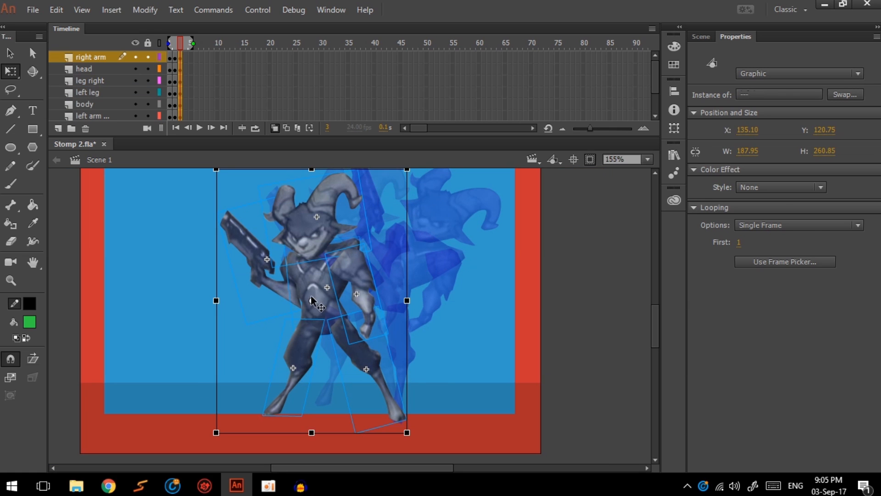
drag(311, 301, 344, 416)
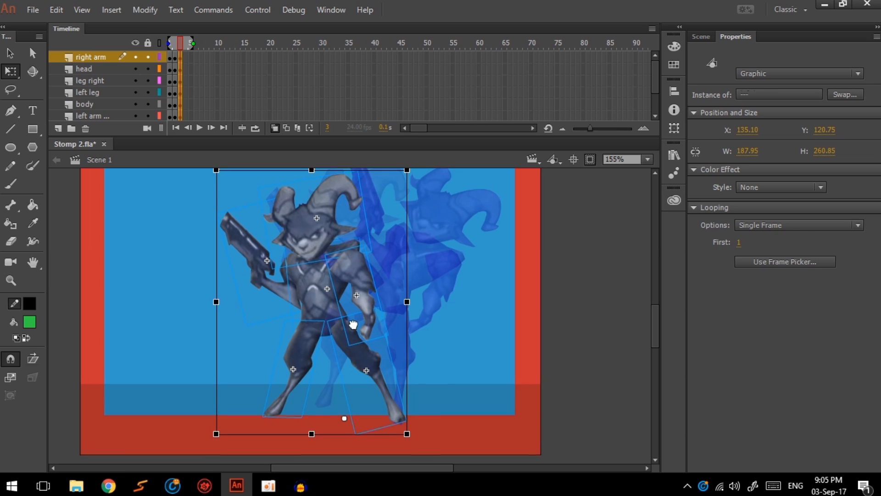
scroll(316, 183, up, 1)
drag(303, 206, 304, 221)
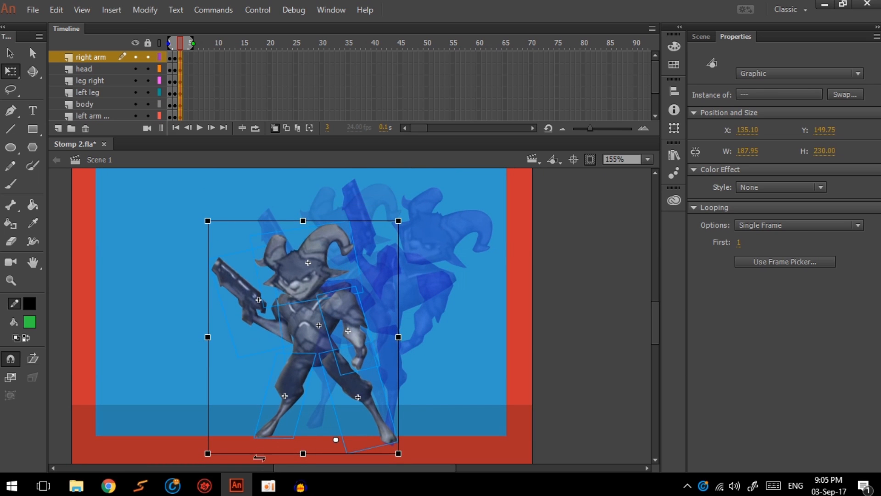
drag(259, 456, 259, 457)
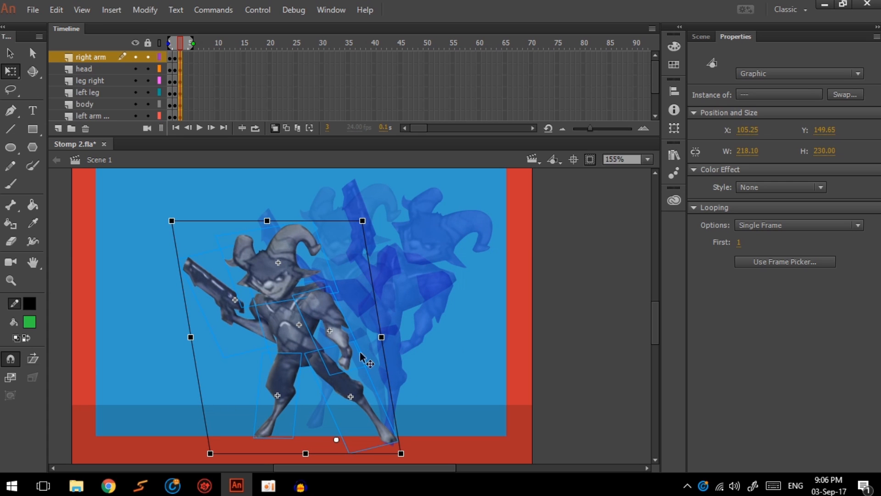
click(430, 345)
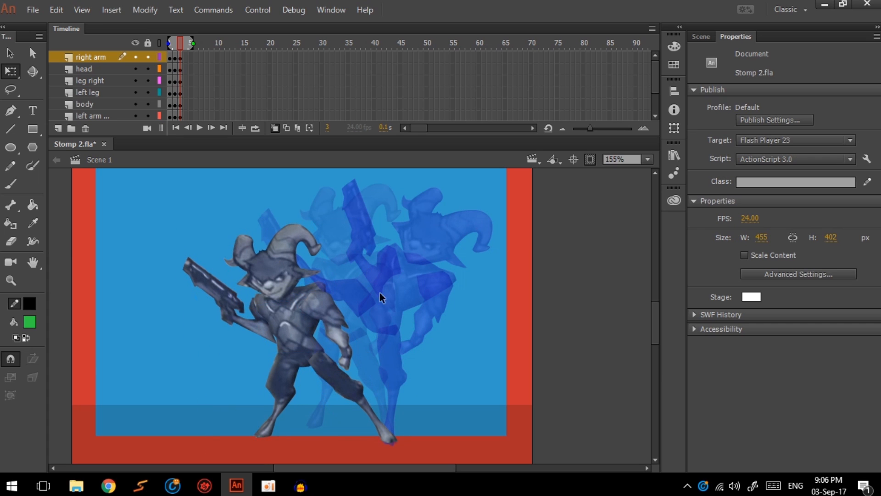
Step: Turn off onion skinning and extend the standing pose on frame 1 by six frames on all layers
click(274, 129)
drag(174, 45, 164, 43)
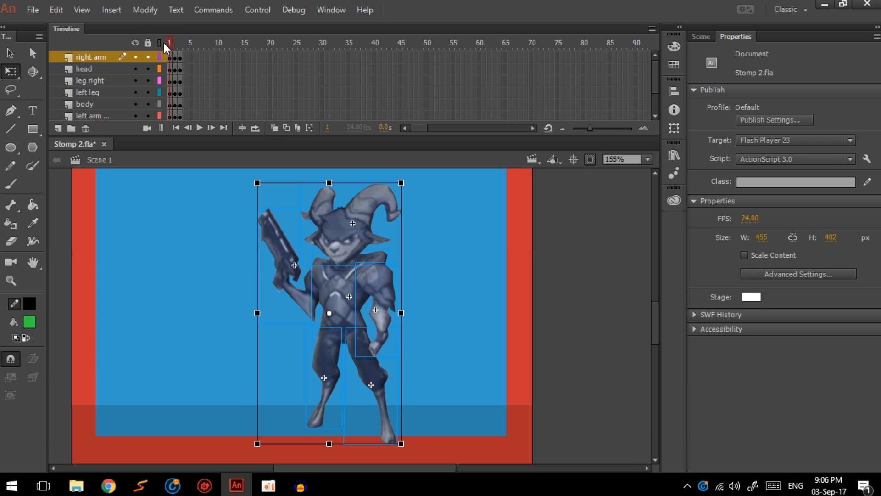
key(F5)
key(F5)
key(F5)
key(F5)
key(F5)
key(F5)
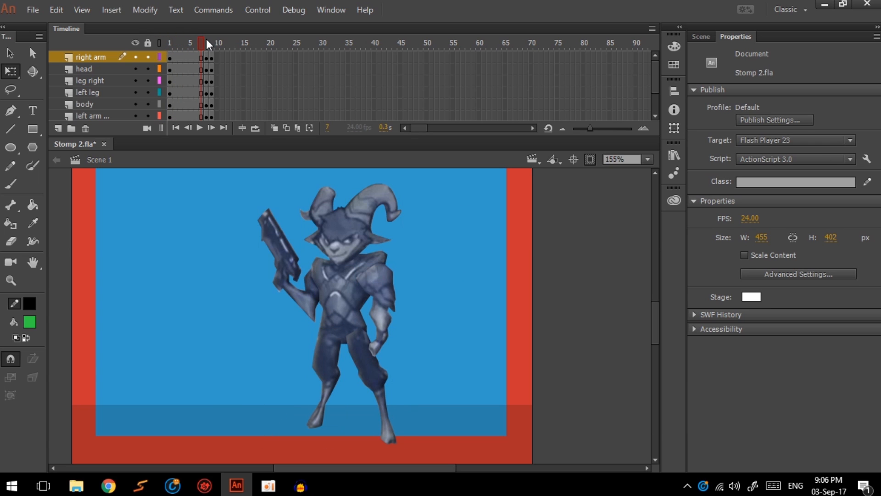
Step: Extend the raised-leg pose starting on frame 8 by five frames
click(206, 41)
key(F5)
key(F5)
key(F5)
key(F5)
key(F5)
Step: Extend the squashed stomp pose starting on frame 14 by five frames
click(236, 43)
key(F5)
key(F5)
key(F5)
key(F5)
key(F5)
Step: Play the animation from frame 1 to check the timing of the poses, stopping during the raised-leg pose
drag(237, 43, 169, 48)
key(Return)
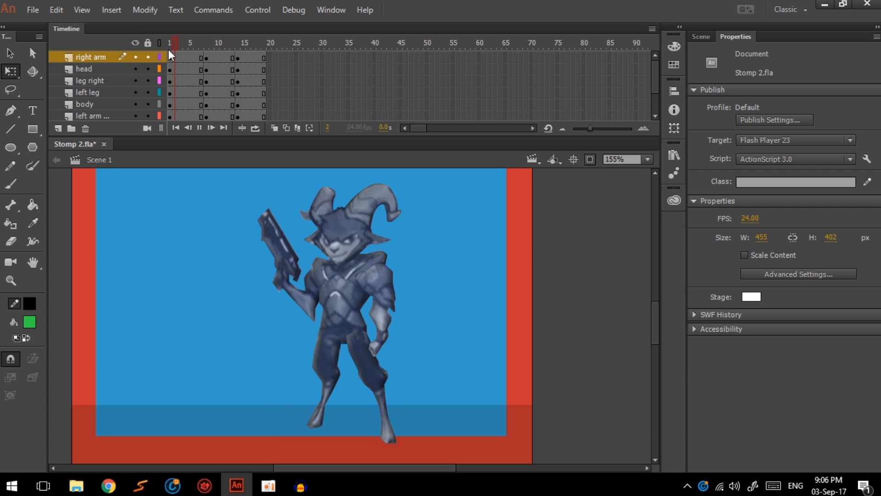
key(Return)
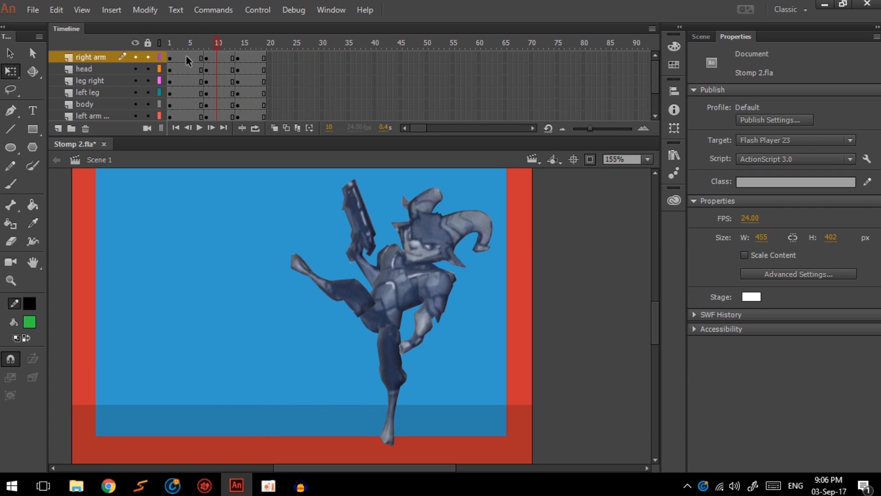
Step: Copy the standing-pose keyframes from frame 1 to frame 19 on the character layers and extend all layers to frame 41
scroll(185, 57, down, 2)
drag(169, 78, 167, 21)
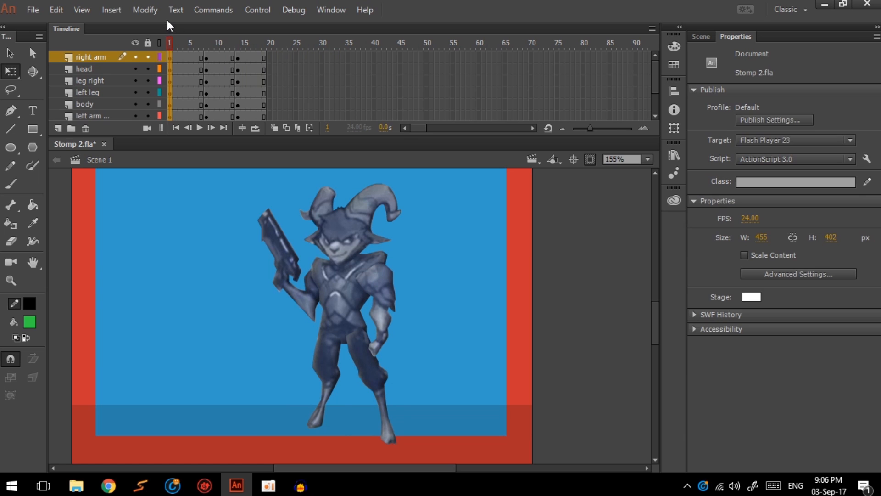
drag(169, 56, 265, 51)
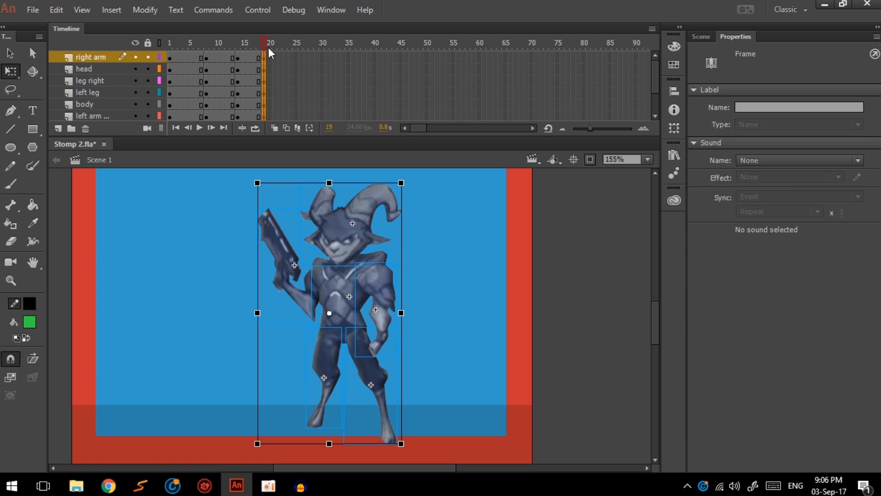
scroll(402, 84, down, 1)
drag(375, 83, 378, 27)
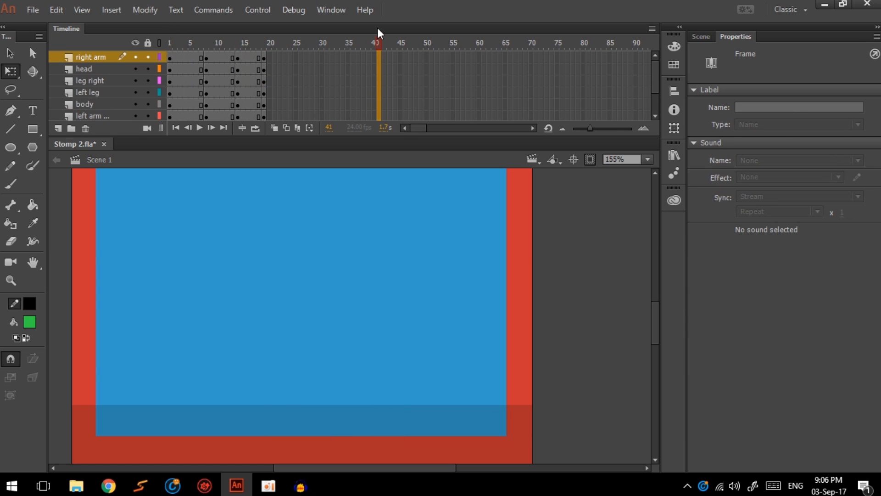
key(F5)
Step: Play back the extended stomp animation and return to frame 7 at the end of the first standing pose
key(Return)
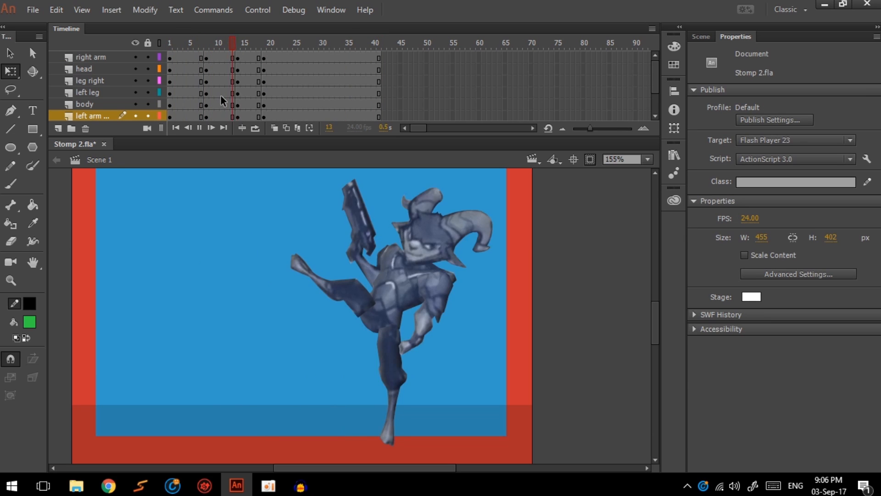
drag(204, 45, 201, 68)
scroll(200, 67, down, 1)
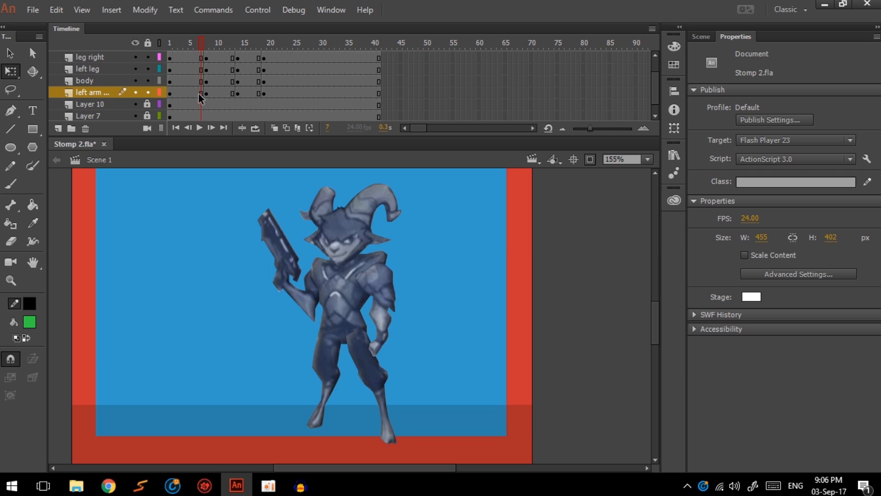
Step: Add keyframes at frame 7 on all character layers, show onion skins, and skew the whole figure slightly about its planted foot
drag(196, 92, 201, 40)
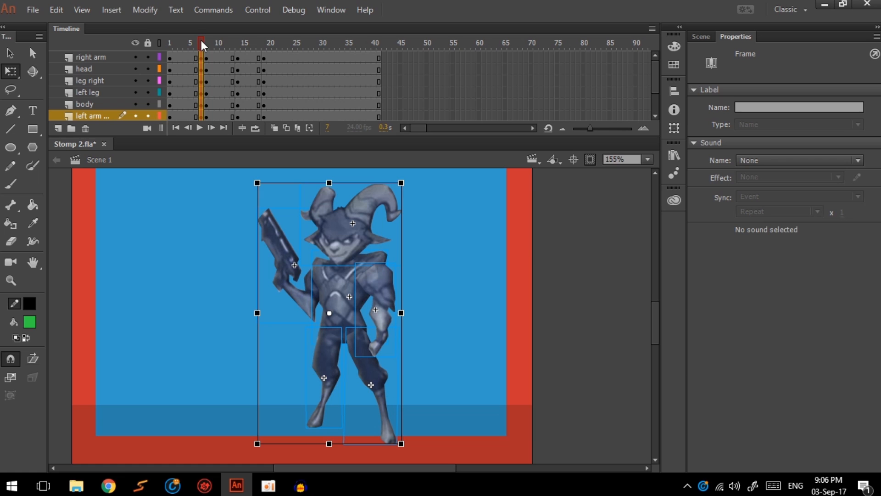
click(274, 129)
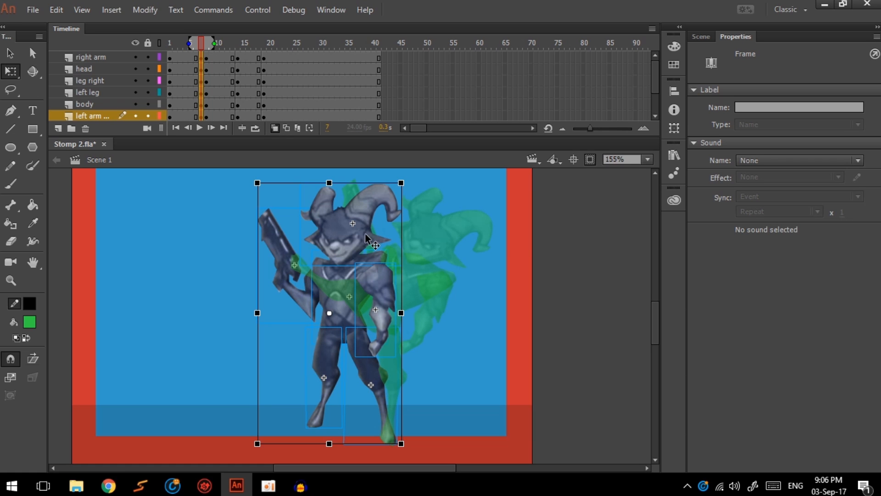
drag(329, 316, 388, 431)
drag(256, 199, 256, 205)
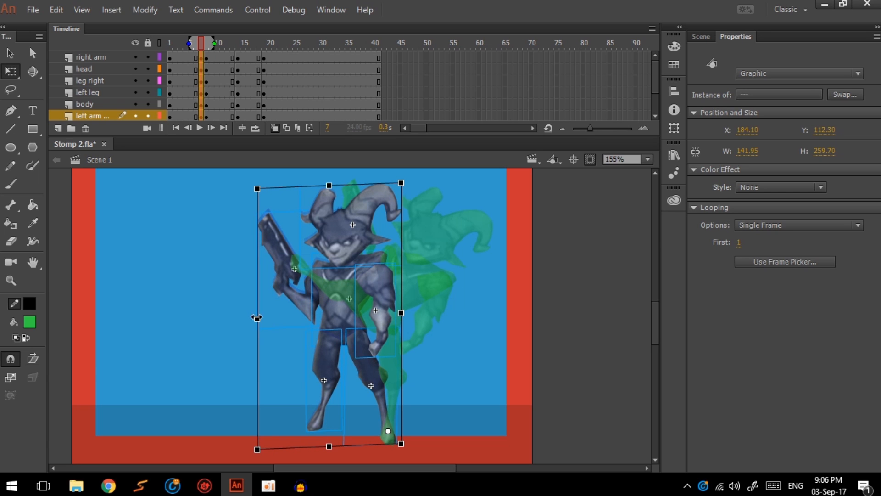
click(490, 393)
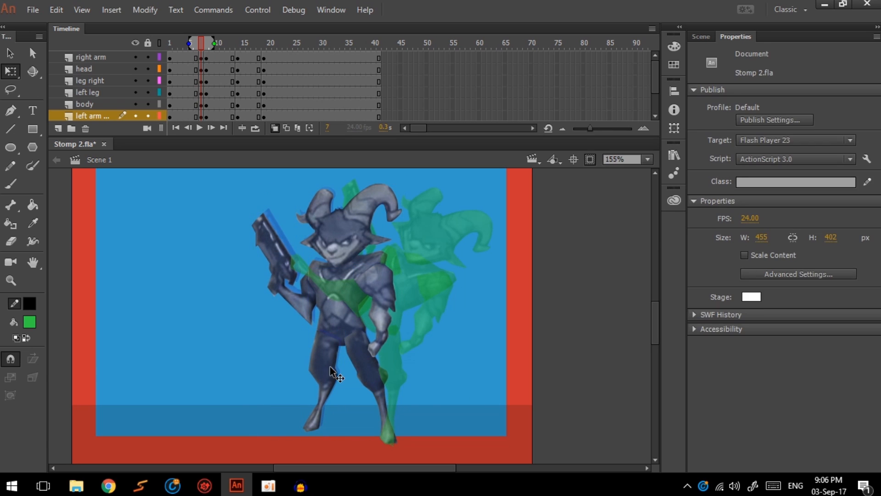
Step: Lower the torso onto the legs in the frame 7 pose, placing it at Y 238.50
click(326, 366)
shift+click(369, 370)
drag(351, 325, 353, 344)
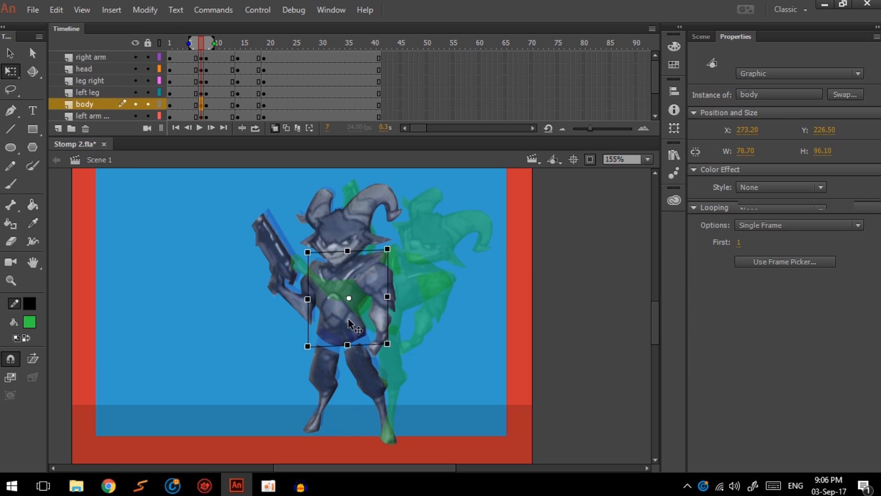
double_click(348, 323)
click(100, 160)
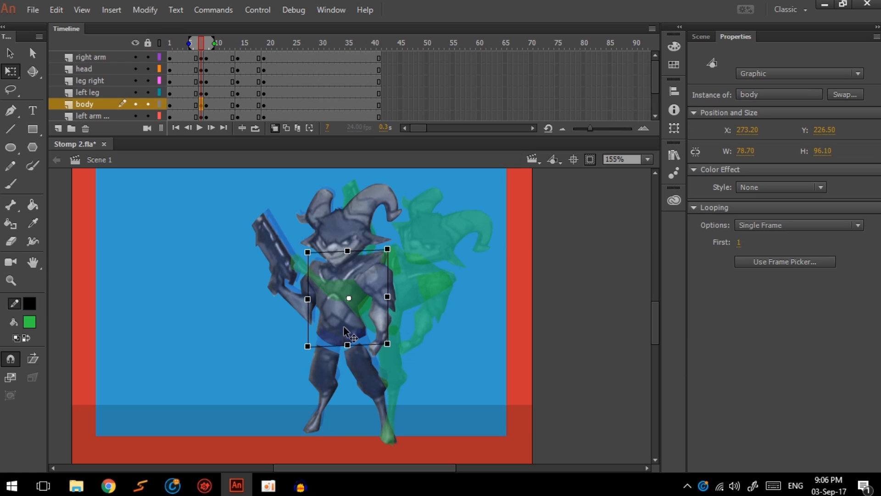
drag(345, 335, 346, 343)
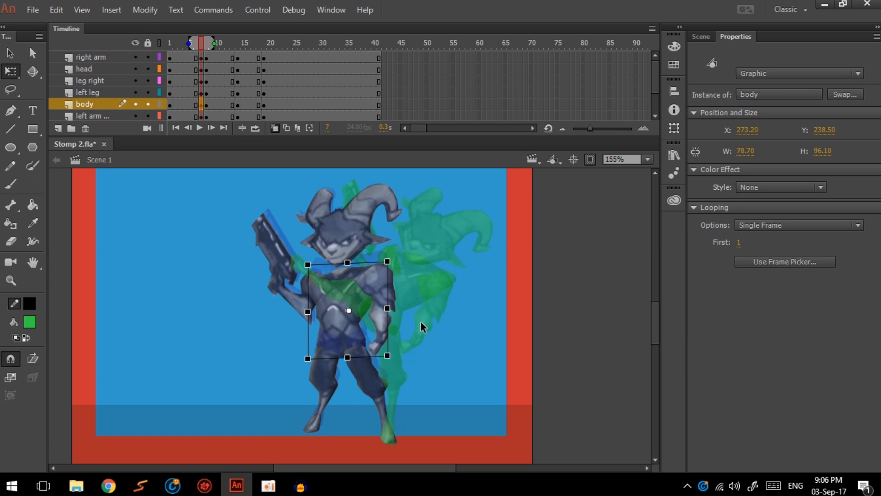
Step: Move the gun arm and the right arm down with the lowered torso and rotate the right arm slightly outward
click(382, 293)
scroll(381, 294, up, 2)
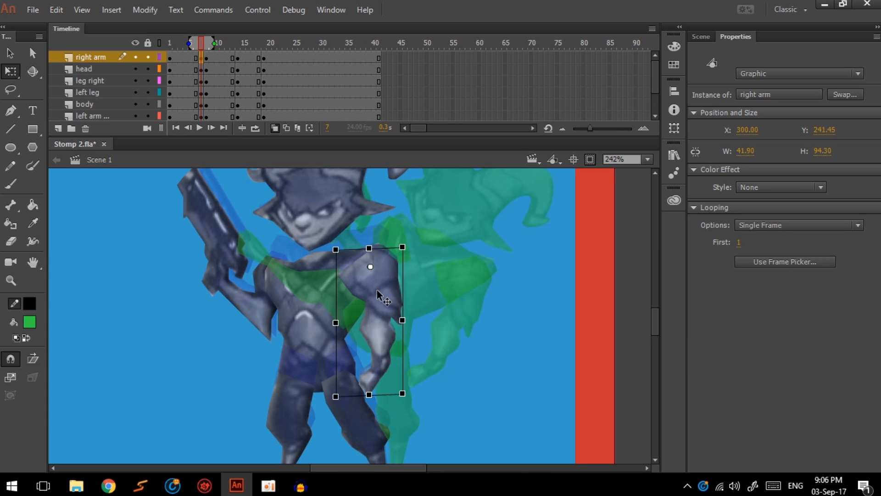
drag(248, 316, 248, 325)
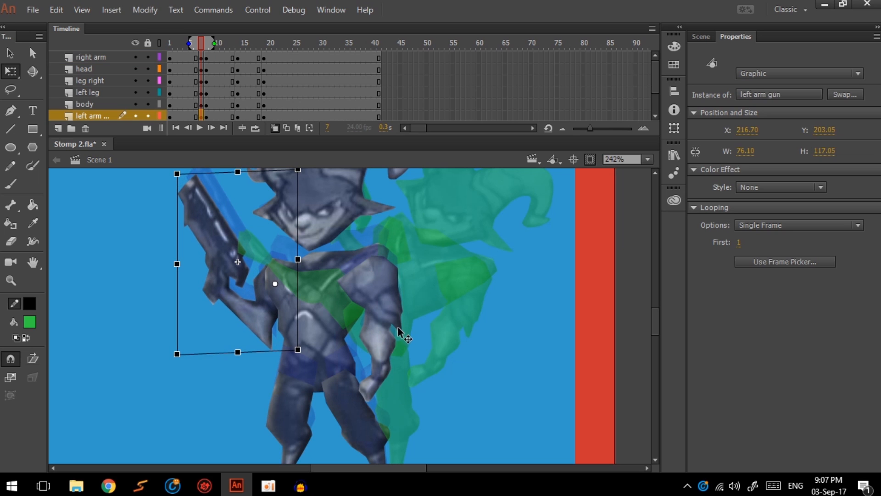
click(386, 339)
drag(388, 401, 408, 401)
Step: Lower the head onto the shoulders in the frame 7 pose and rotate it slightly
drag(305, 210, 301, 226)
key(space)
drag(368, 239, 354, 298)
drag(404, 197, 399, 186)
Step: Turn off onion skinning and extend the lowered pose at frame 7 by one frame on all layers
click(244, 42)
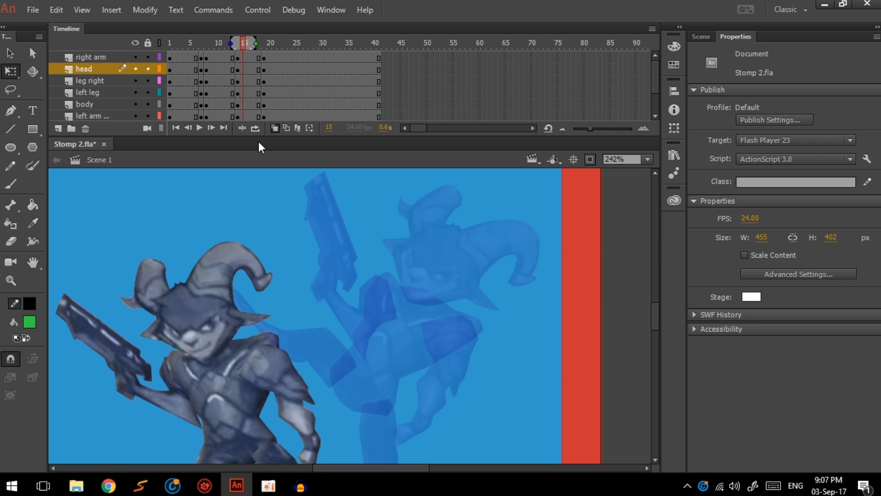
click(275, 128)
click(202, 43)
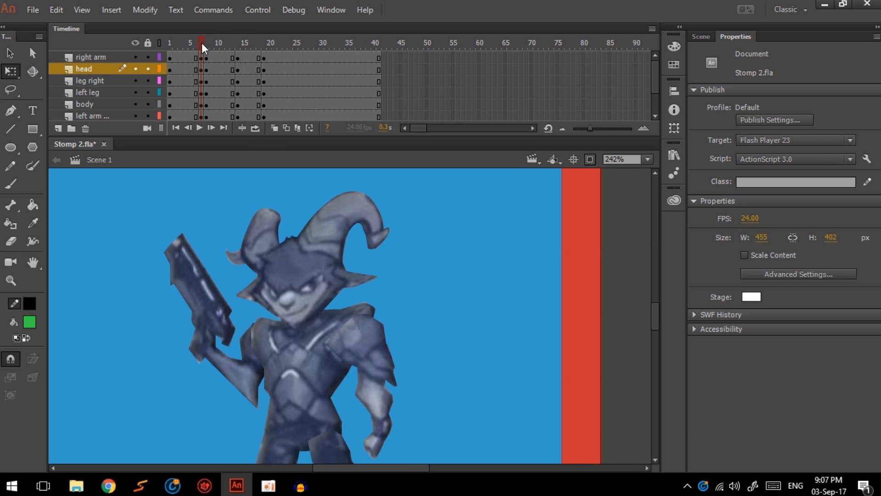
key(F5)
mouse_move(204, 39)
mouse_down()
mouse_move(189, 43)
mouse_move(202, 54)
mouse_up()
scroll(327, 337, down, 3)
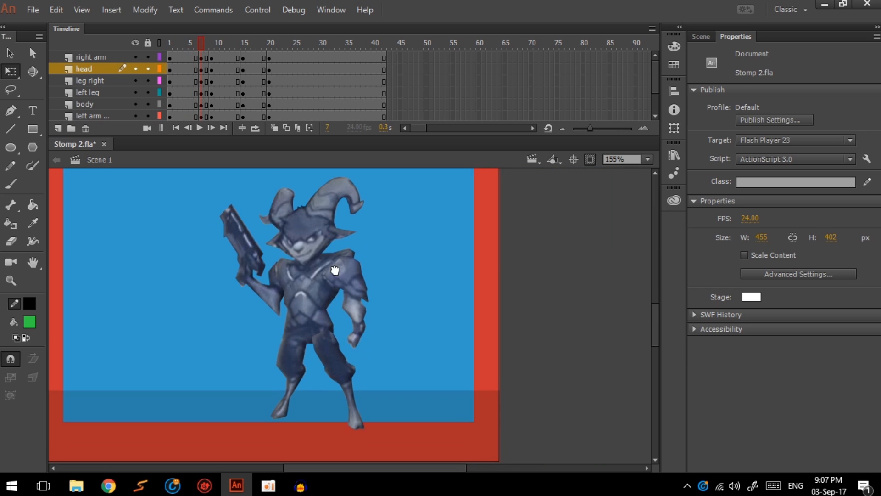
Step: Compare the lowered pose on frame 7 with the standing pose on frame 6
click(261, 288)
key(ctrl+a)
click(425, 293)
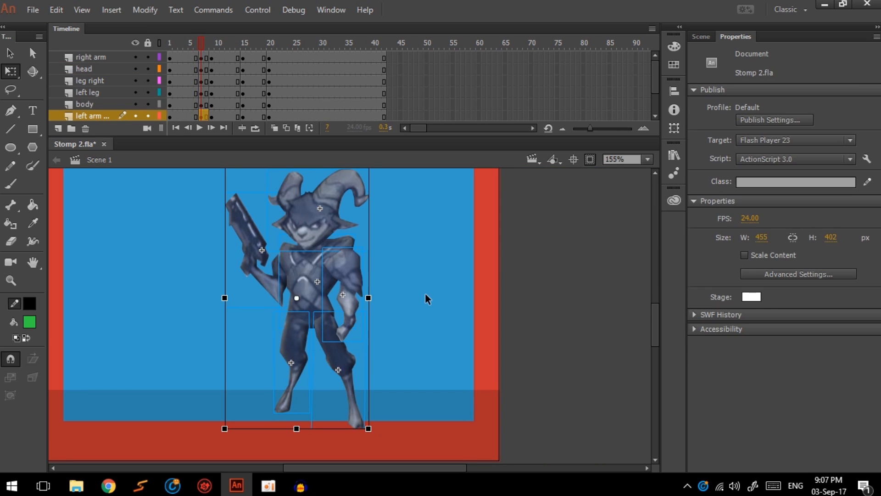
key(comma)
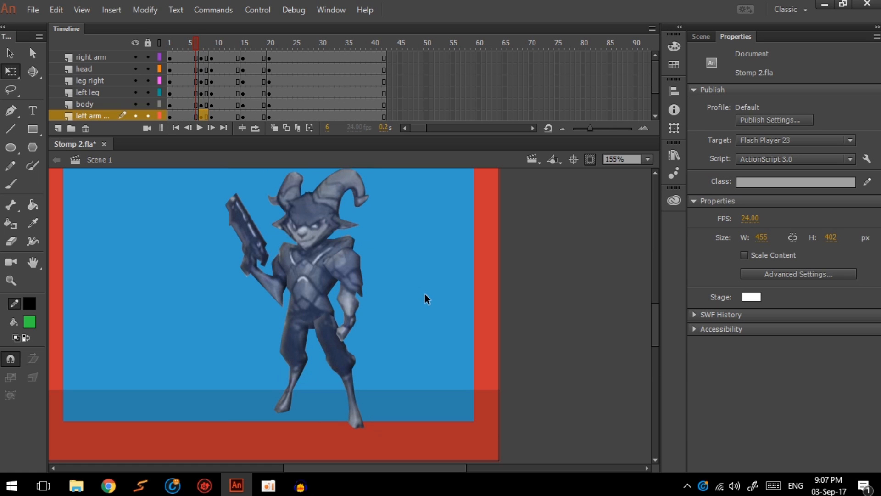
key(period)
key(comma)
key(period)
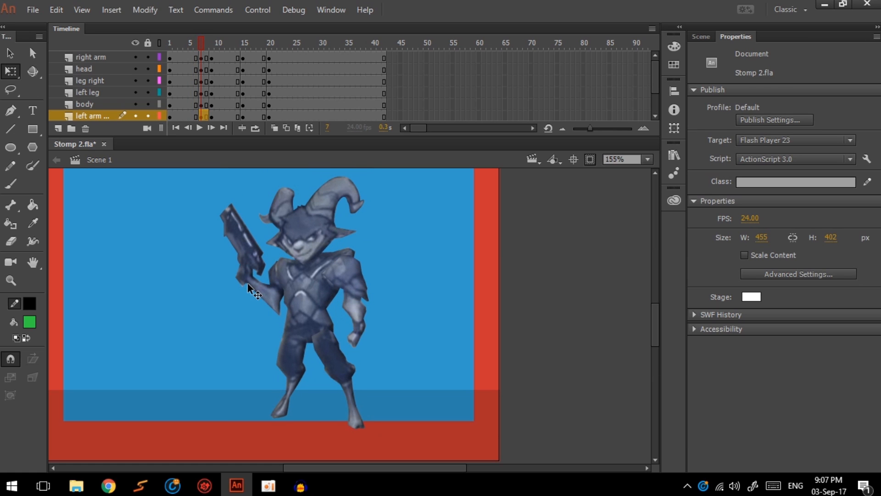
Step: Rotate the gun arm slightly inward on frame 7 and check the change against the standing pose on frame 6
click(248, 285)
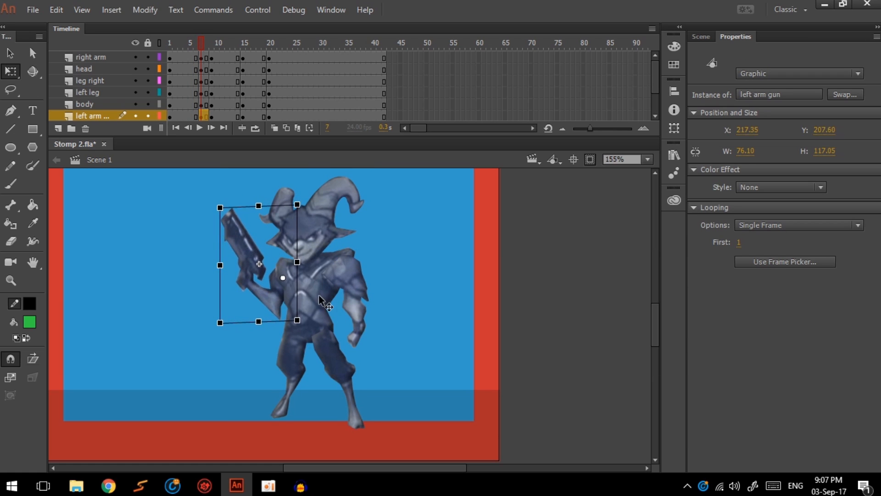
click(191, 45)
click(199, 49)
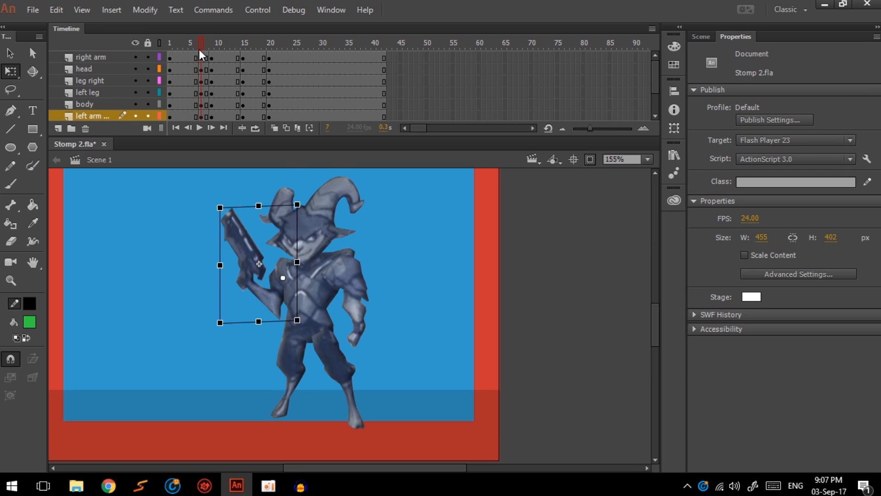
click(255, 292)
drag(221, 200, 227, 184)
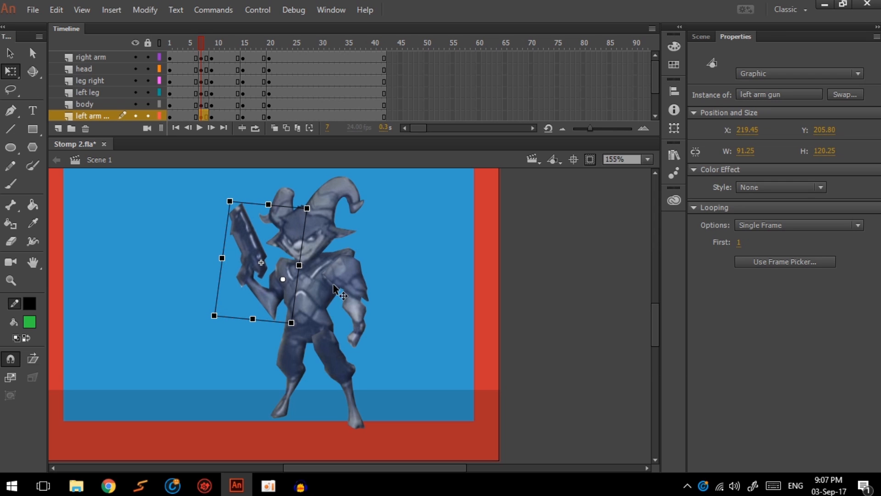
click(197, 40)
click(200, 48)
click(198, 48)
click(201, 48)
click(353, 299)
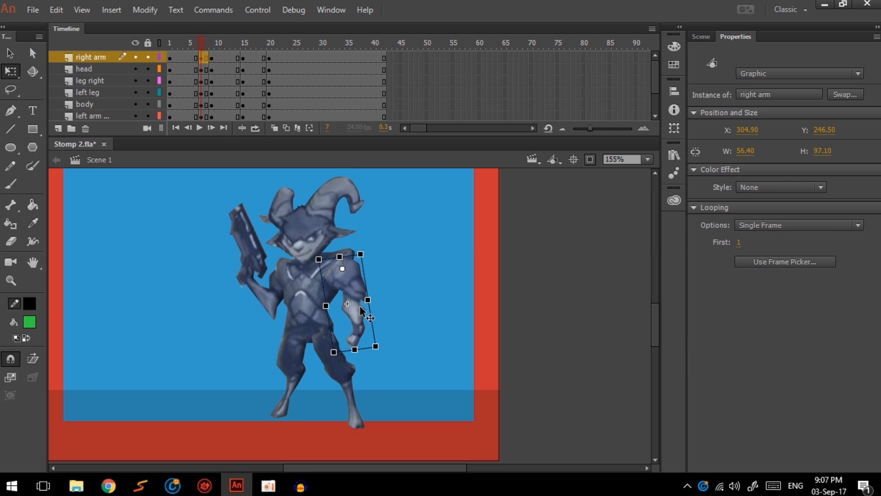
Step: Extend the lowered pose by two more frames and add keyframes at frame 9 on all character layers
drag(202, 40, 208, 98)
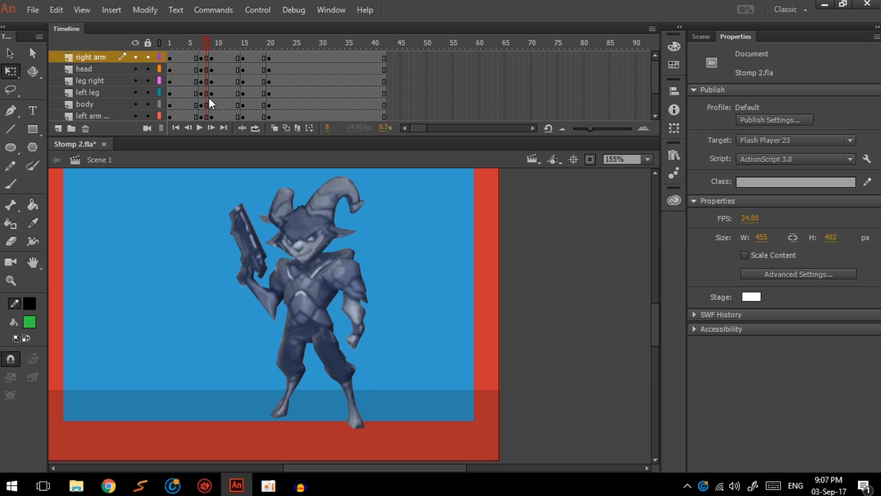
key(F5)
key(F5)
drag(212, 57, 210, 99)
key(F6)
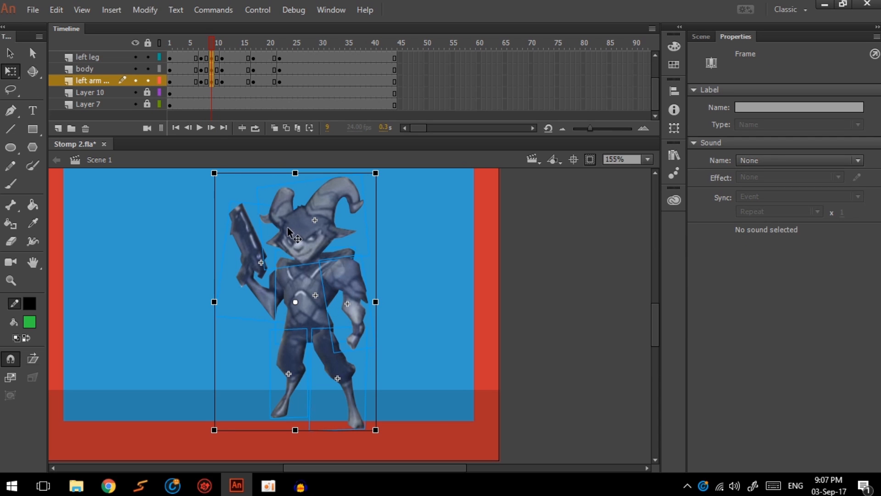
Step: Nudge the raised left leg slightly to the right toward the hip in the frame 11 pose
drag(208, 46, 221, 59)
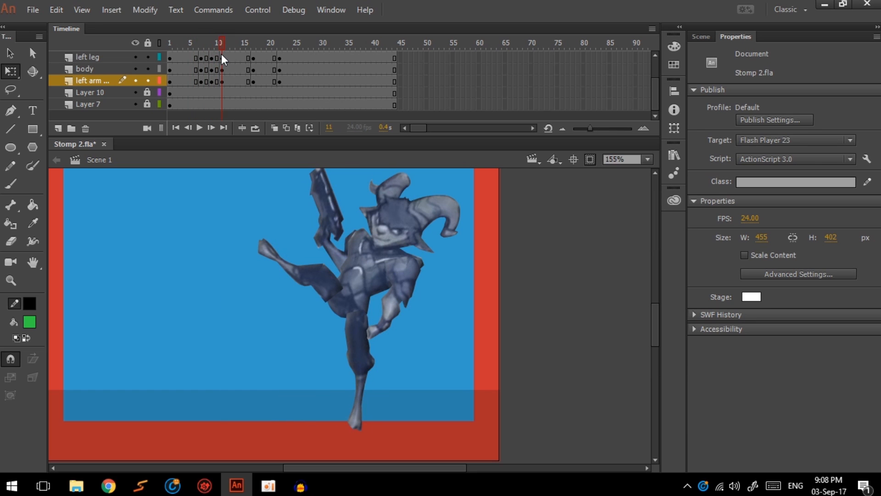
click(332, 290)
key(Right)
key(Right)
key(Right)
key(Right)
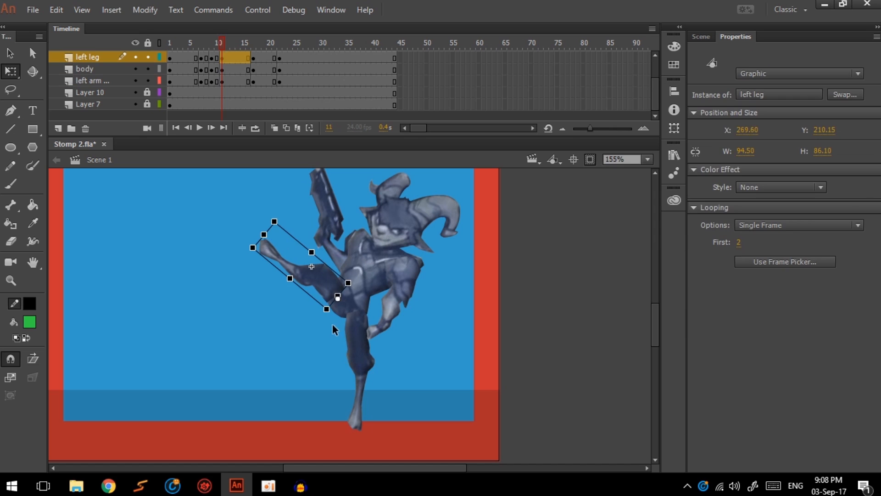
click(292, 346)
Step: With onion skins shown on frame 9, rotate the whole figure slightly clockwise about its planted foot and stretch it a little taller
drag(218, 42, 213, 45)
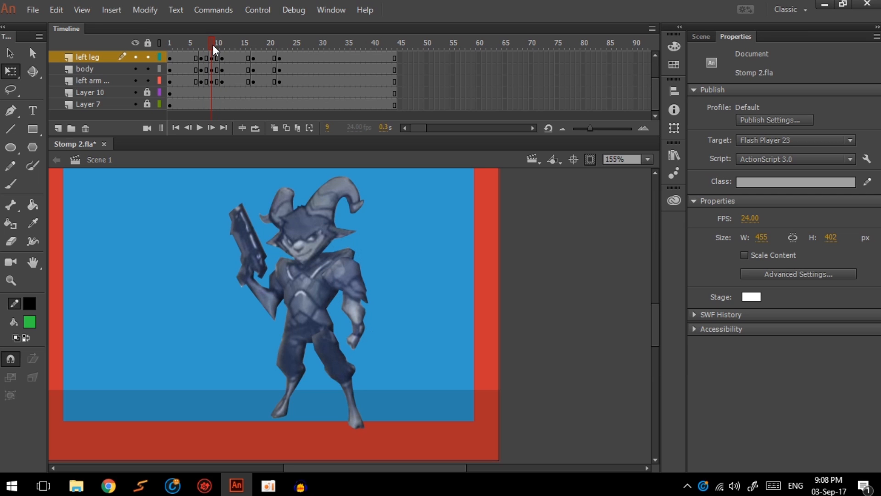
click(296, 370)
drag(428, 415, 263, 152)
click(275, 128)
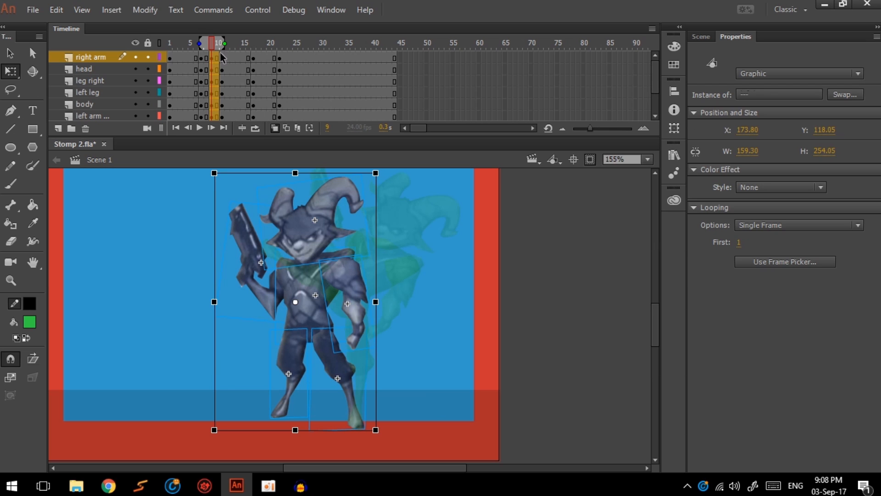
drag(295, 302, 355, 421)
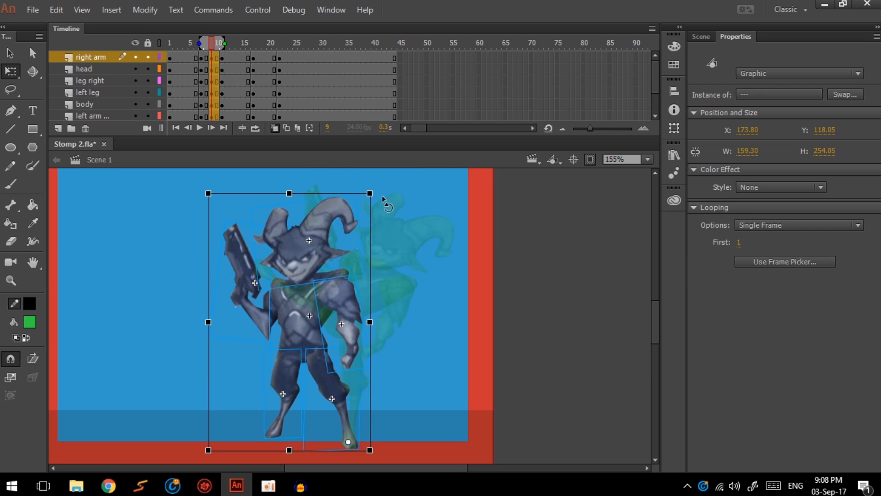
drag(379, 196, 390, 201)
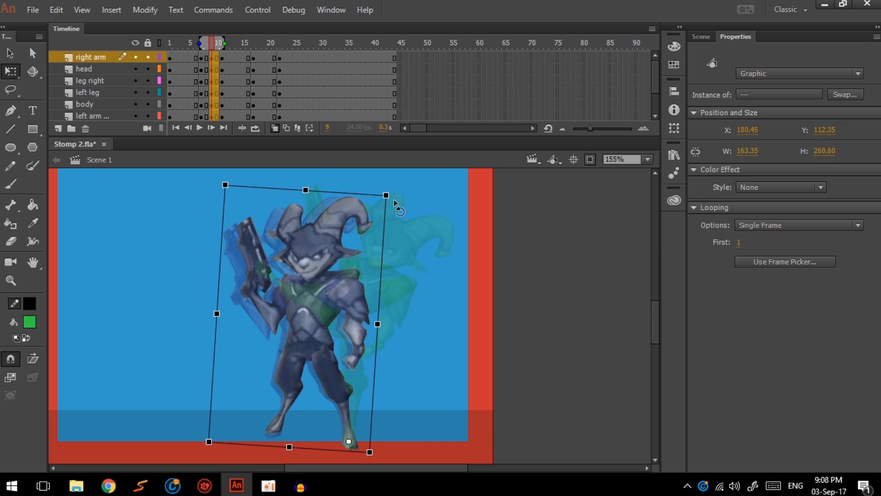
drag(307, 189, 307, 187)
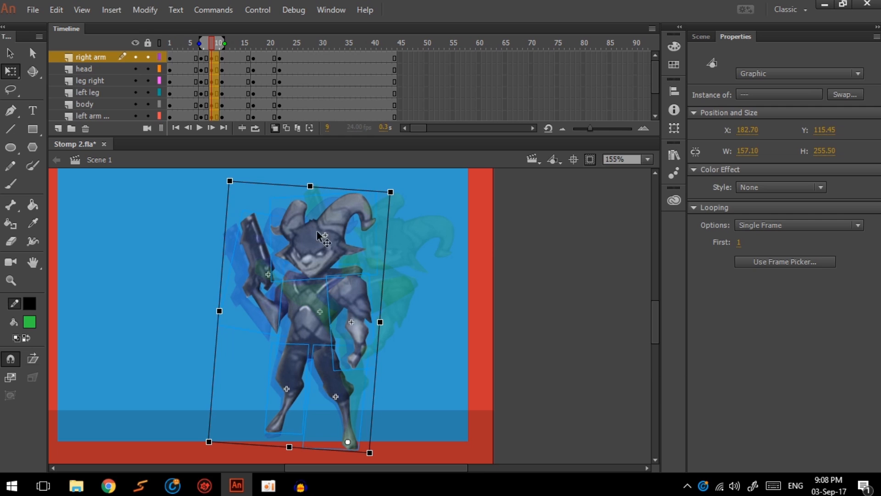
Step: Switch the left leg graphic on frame 9 to its frame 3 drawing and rotate the leg slightly outward
click(276, 427)
click(276, 426)
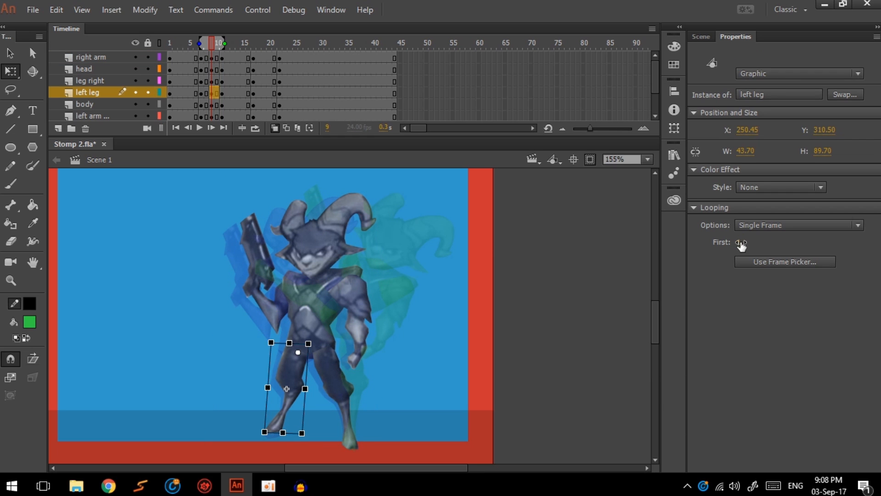
drag(739, 242, 745, 242)
scroll(329, 443, up, 5)
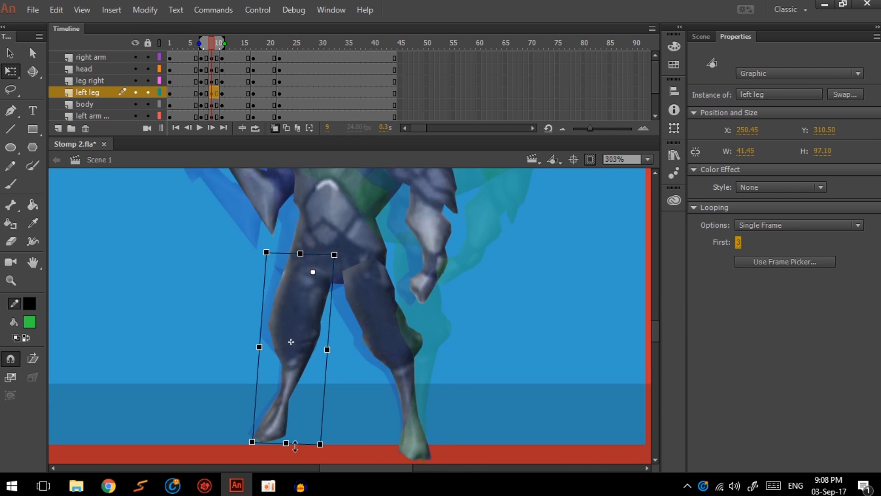
drag(262, 435, 236, 436)
scroll(281, 402, down, 2)
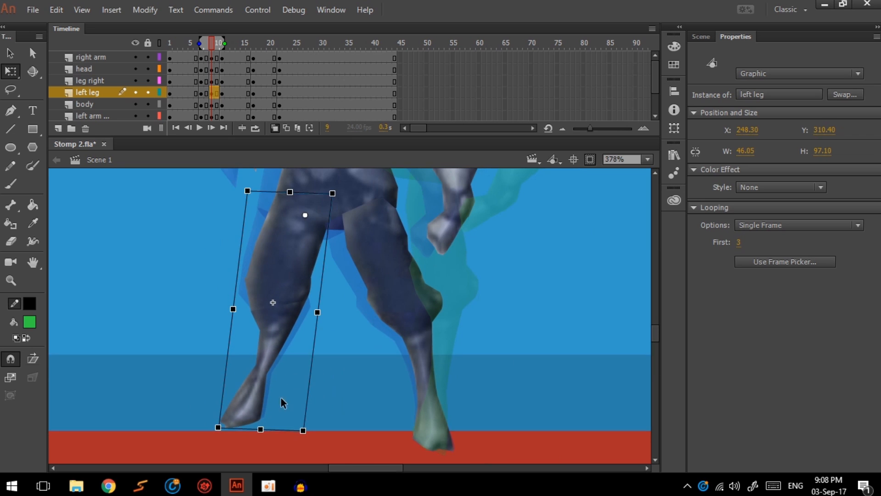
Step: Inspect the frame 9 pose up close, turn off onion skinning, and step through the neighbouring frames to check the motion into the leg raise
scroll(281, 402, down, 2)
scroll(196, 362, up, 3)
drag(192, 341, 182, 459)
drag(206, 316, 195, 377)
scroll(208, 344, down, 2)
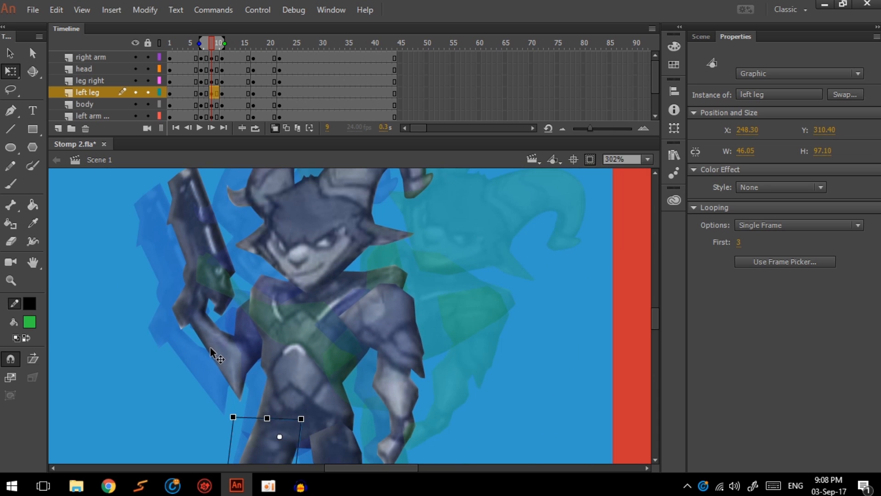
scroll(211, 349, down, 2)
scroll(211, 419, down, 1)
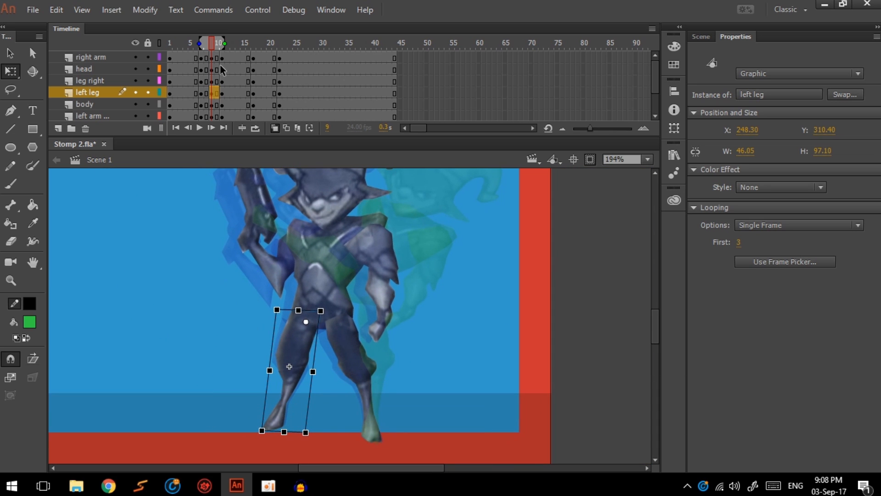
click(275, 129)
key(comma)
key(comma)
key(period)
key(period)
key(period)
key(period)
key(period)
key(comma)
key(comma)
key(comma)
key(comma)
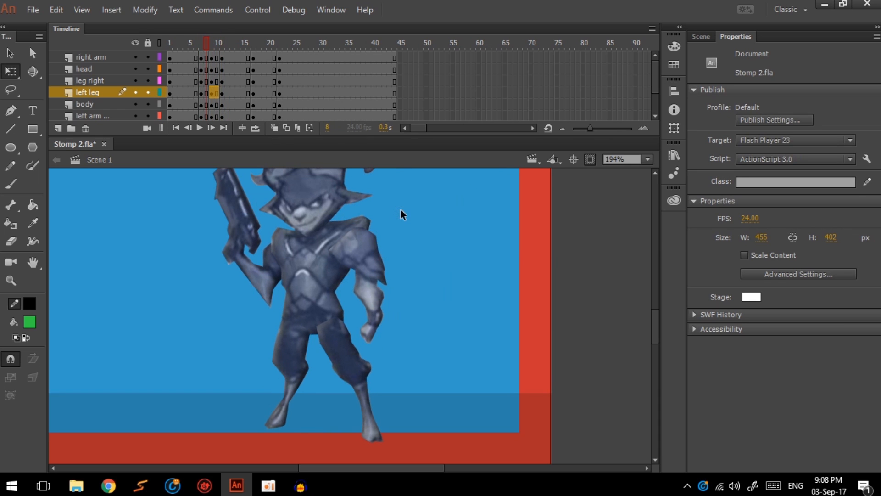
Step: Skew the whole figure in the pose on frames 7–8 slightly about its planted right foot so the upper body leans left
scroll(398, 234, down, 5)
drag(284, 321, 410, 223)
scroll(410, 230, up, 3)
drag(313, 287, 356, 351)
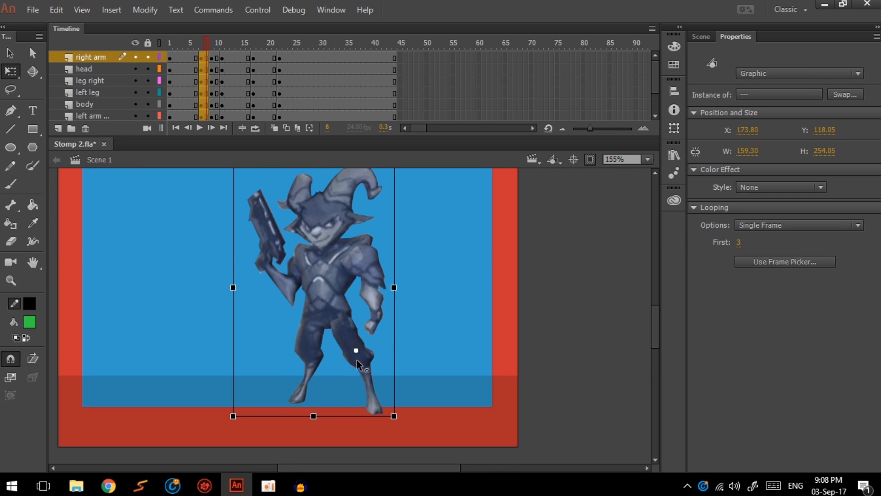
drag(375, 406, 369, 437)
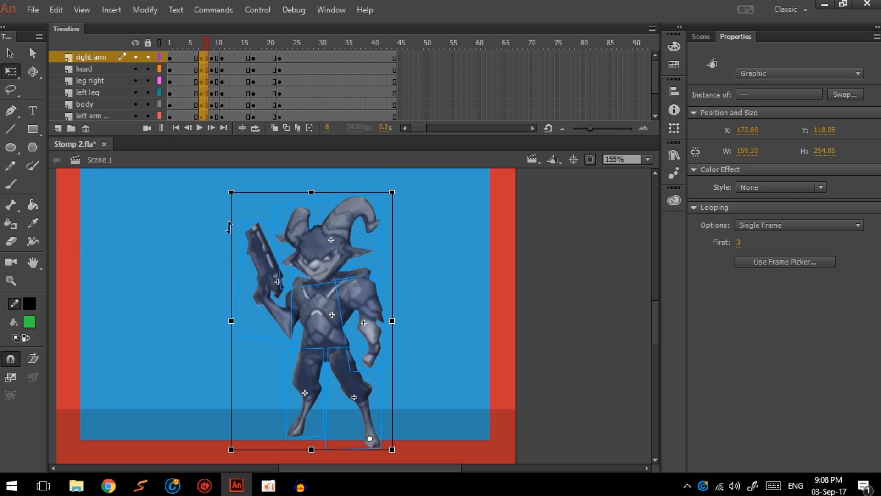
drag(230, 230, 230, 237)
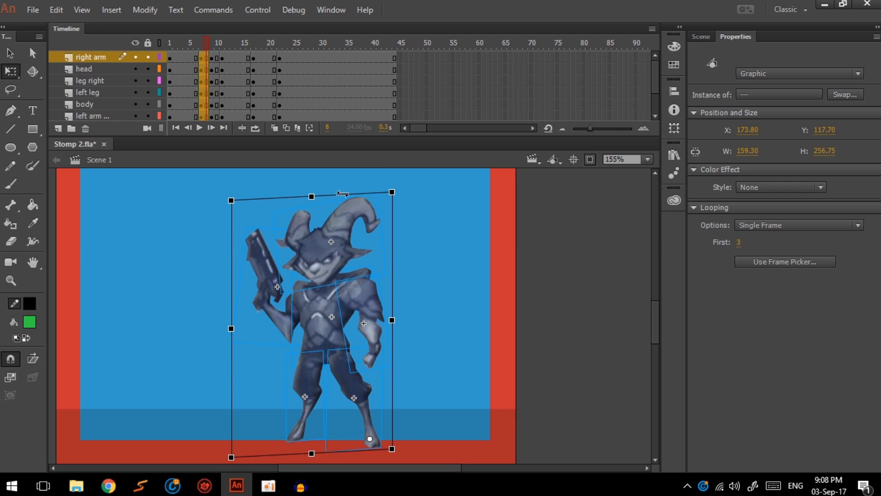
click(420, 330)
Step: Using onion skins, shorten the left leg in the pose on frames 7–8 so the foot lifts slightly, and check the motion
click(312, 422)
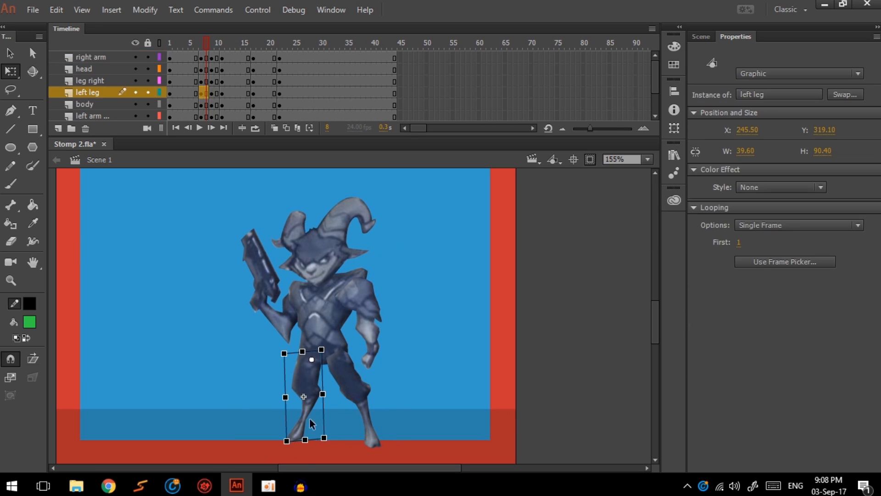
click(274, 128)
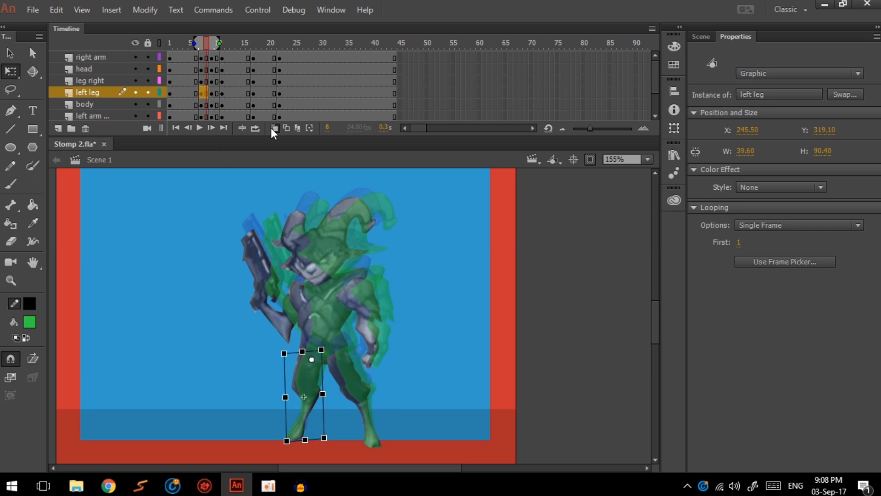
scroll(332, 411, up, 5)
scroll(316, 416, up, 1)
drag(316, 417, 365, 263)
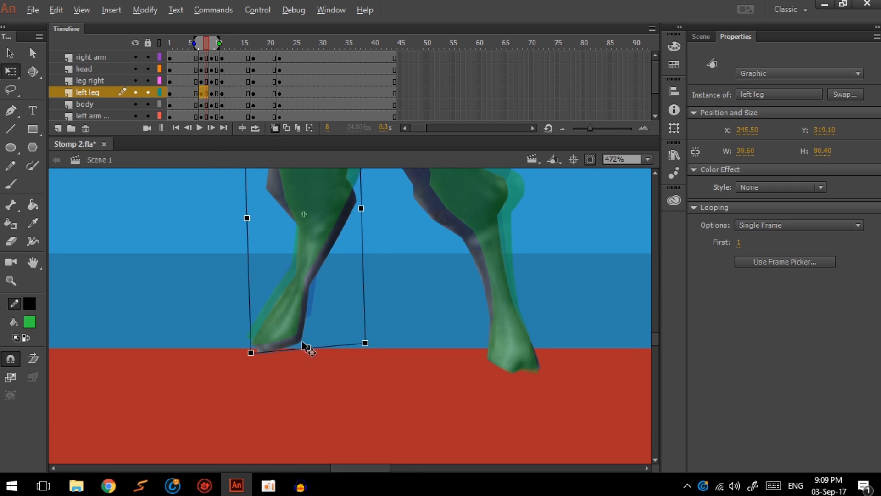
drag(303, 345, 341, 325)
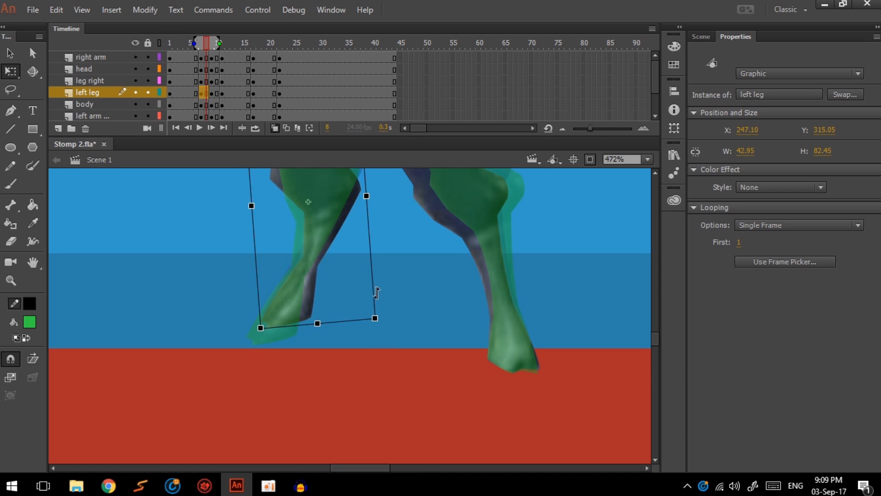
scroll(376, 292, down, 4)
click(275, 129)
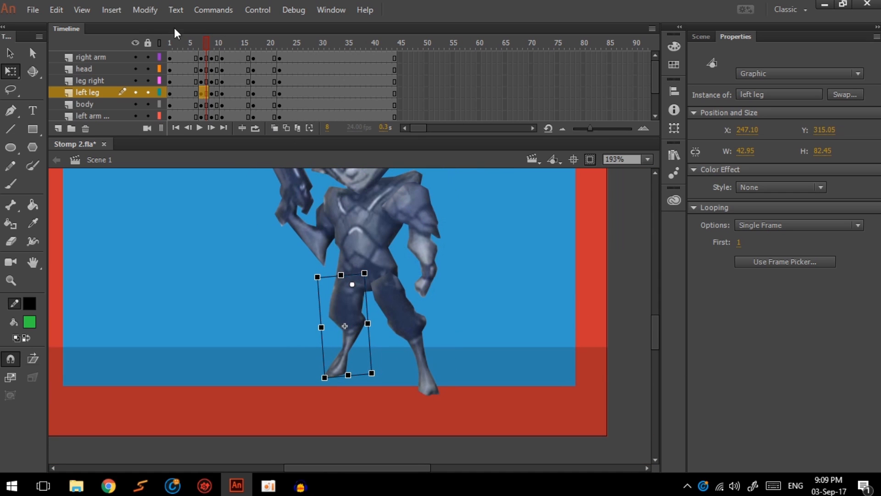
drag(192, 41, 205, 45)
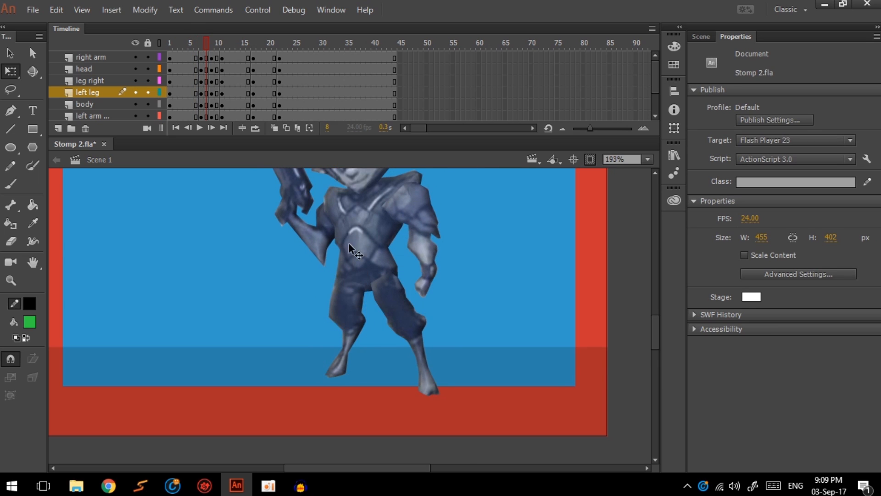
scroll(353, 255, down, 2)
drag(396, 282, 372, 341)
mouse_move(203, 47)
mouse_down()
mouse_move(196, 51)
mouse_move(223, 51)
mouse_move(180, 49)
mouse_move(213, 45)
mouse_up()
key(Return)
Step: With onion skins shown on frame 9, rotate the whole figure slightly clockwise about its planted right foot
click(217, 40)
drag(301, 386, 386, 243)
click(272, 128)
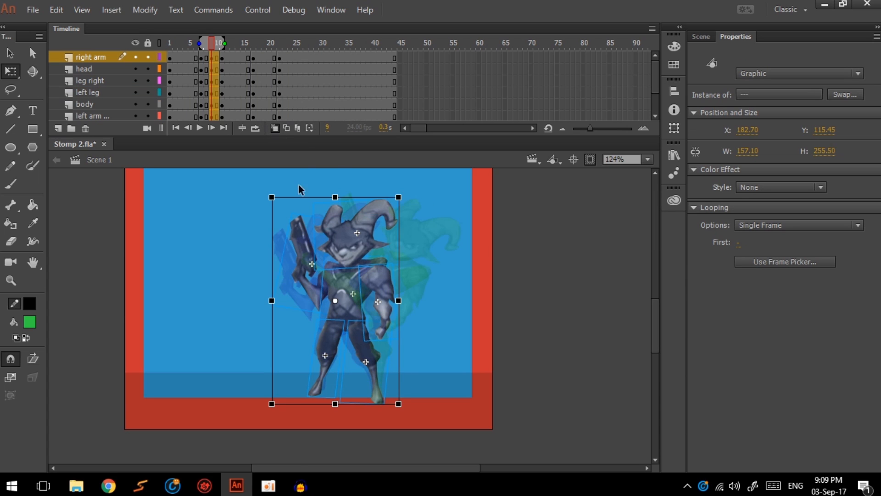
scroll(299, 184, up, 3)
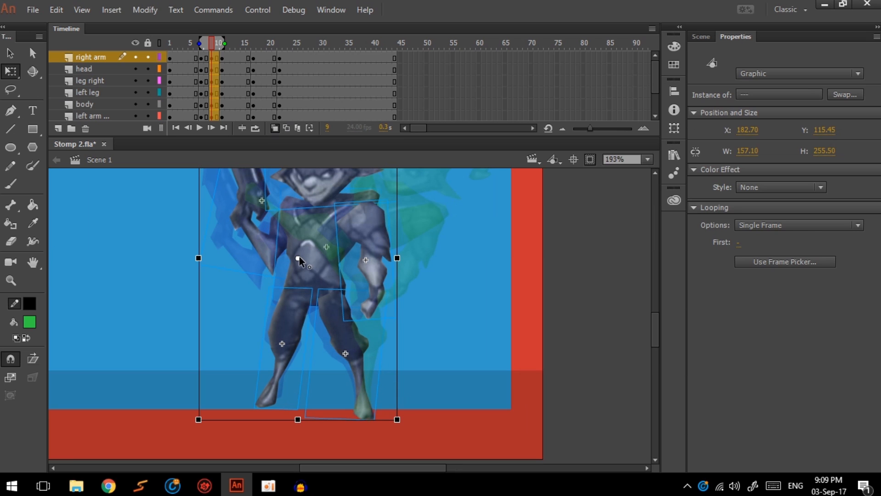
drag(298, 256, 364, 414)
scroll(337, 317, up, 3)
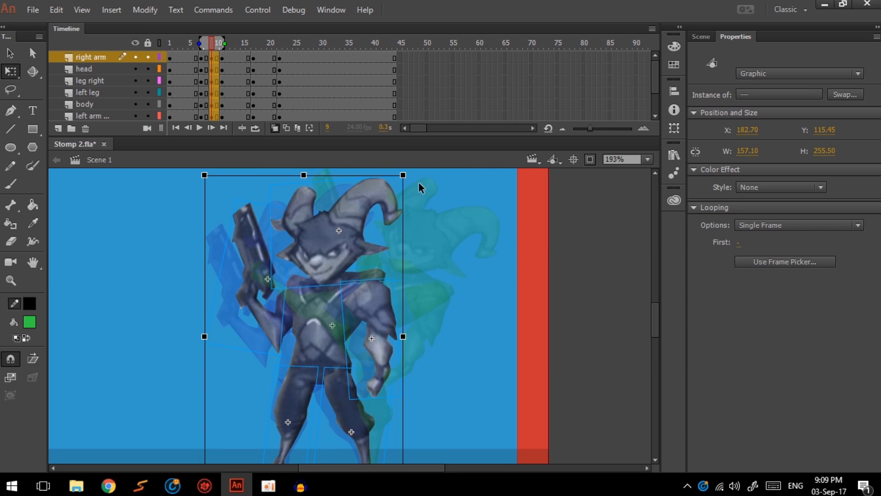
drag(416, 184, 434, 192)
scroll(403, 271, down, 3)
drag(404, 271, 410, 266)
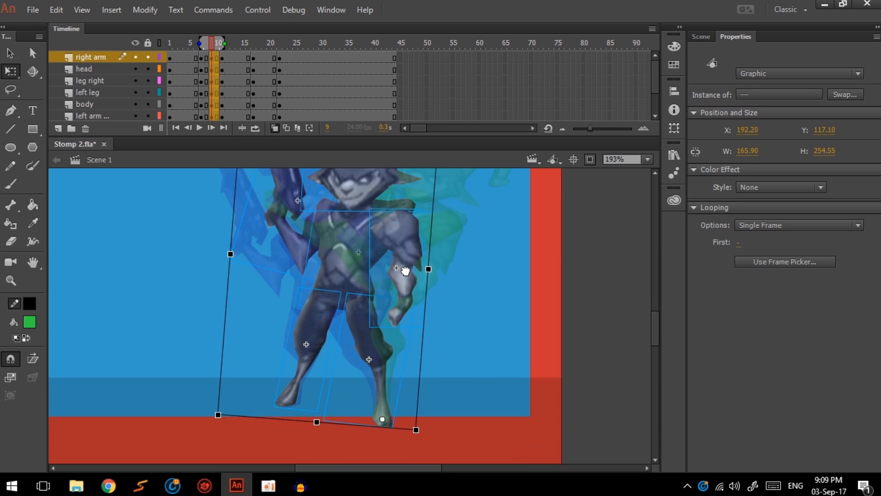
Step: Skew the left leg on frame 9 slightly at the foot
click(296, 401)
drag(307, 410, 314, 411)
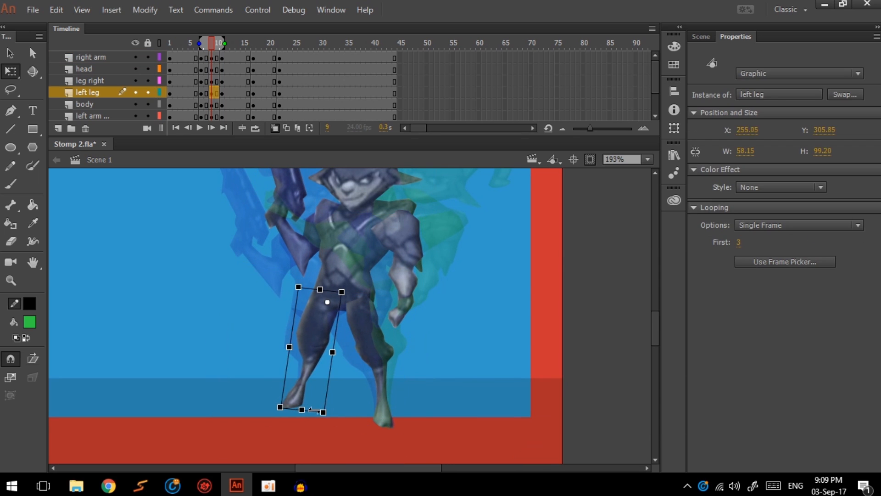
scroll(456, 285, up, 3)
click(455, 356)
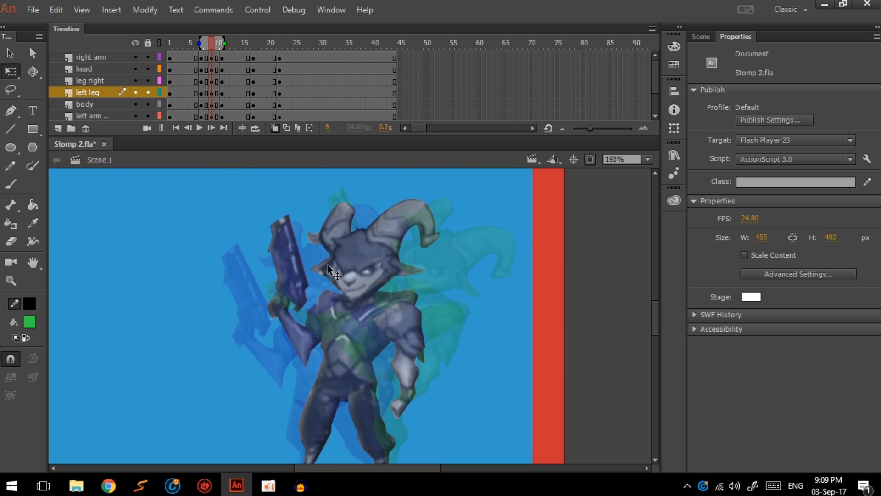
Step: On frame 9, rotate the gun arm and head counterclockwise and swing the right arm inward so they drag behind the body
click(294, 251)
drag(279, 201, 239, 221)
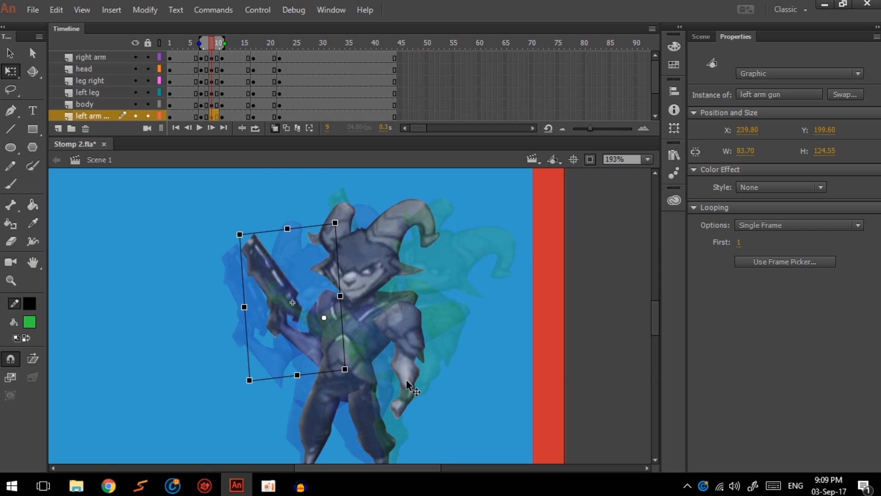
click(406, 381)
drag(433, 422, 418, 385)
click(380, 261)
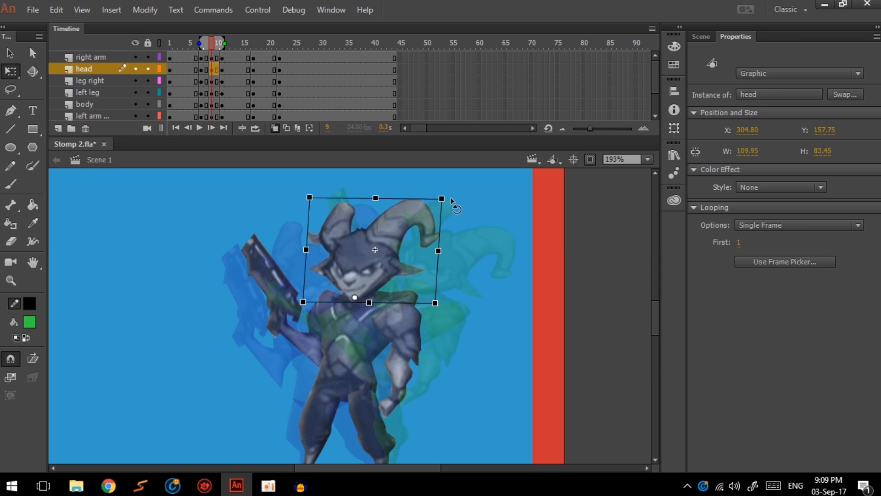
drag(443, 198, 422, 191)
scroll(427, 232, down, 1)
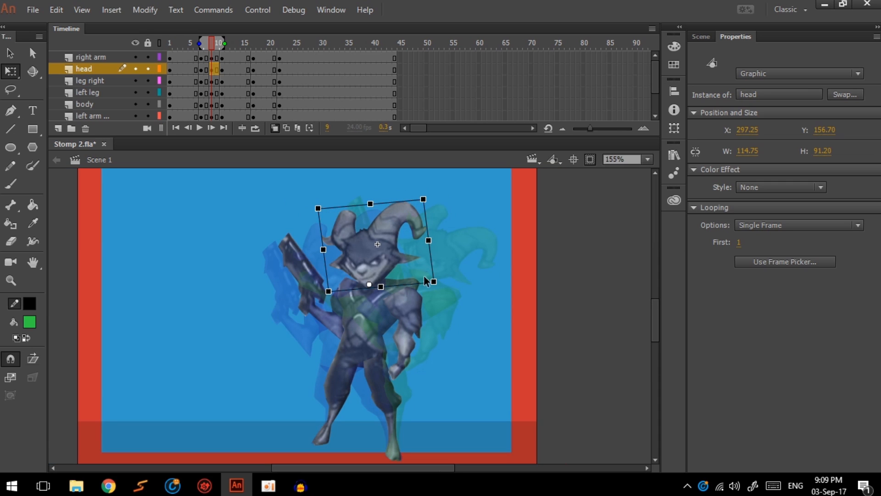
scroll(424, 264, down, 1)
click(274, 128)
Step: Play back the animation and insert keyframes at frame 15 on all character layers
drag(202, 44, 259, 59)
key(Return)
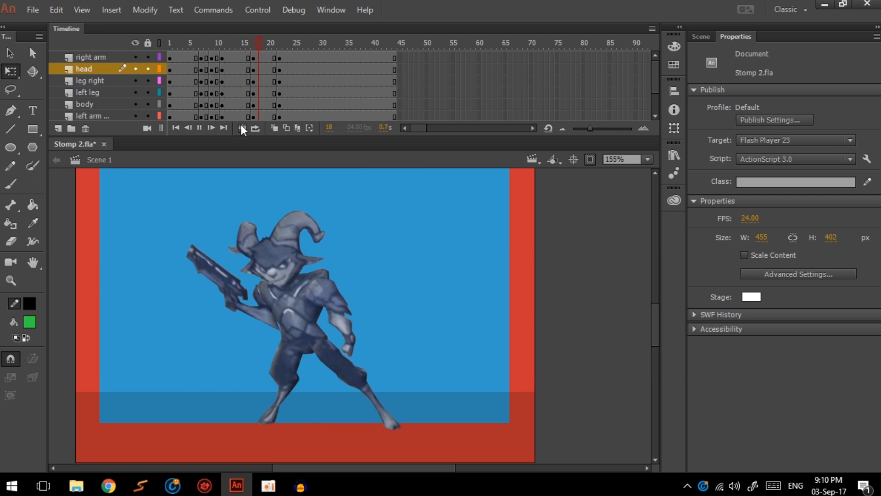
click(244, 43)
drag(238, 47, 243, 114)
key(F6)
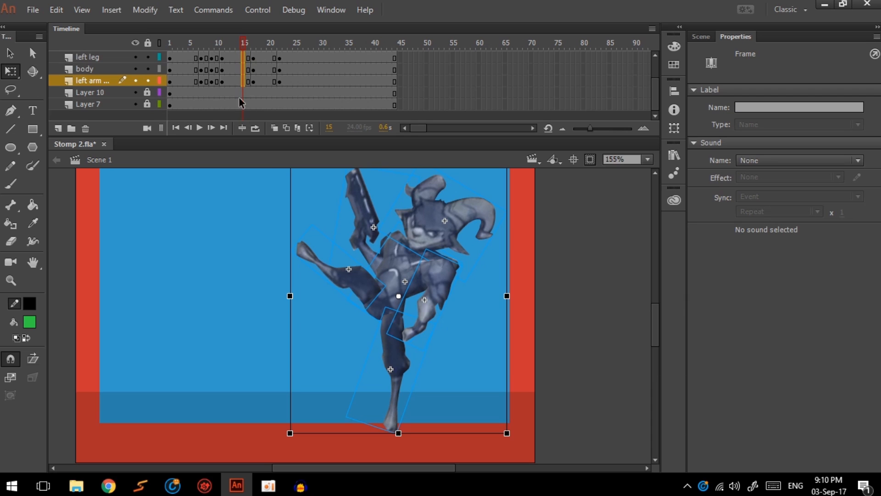
Step: With onion skins shown on frame 15, rotate the whole figure slightly counterclockwise about its planted foot
click(275, 128)
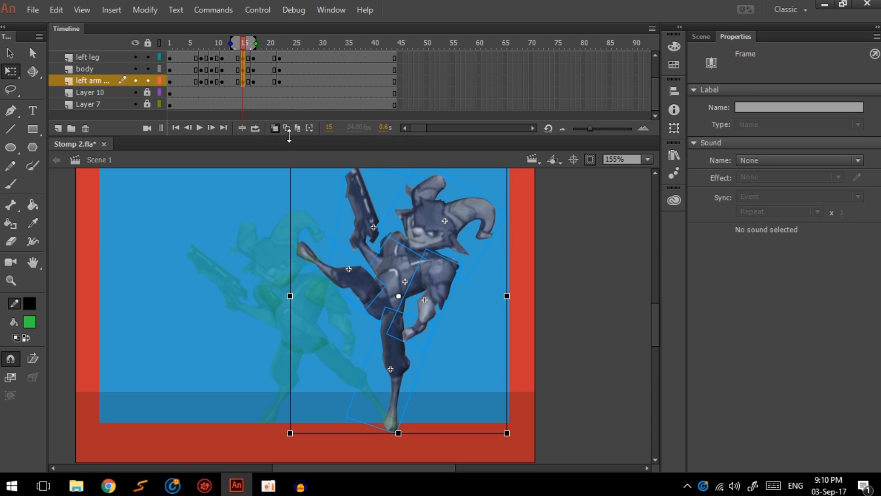
drag(406, 293, 390, 425)
drag(419, 257, 399, 325)
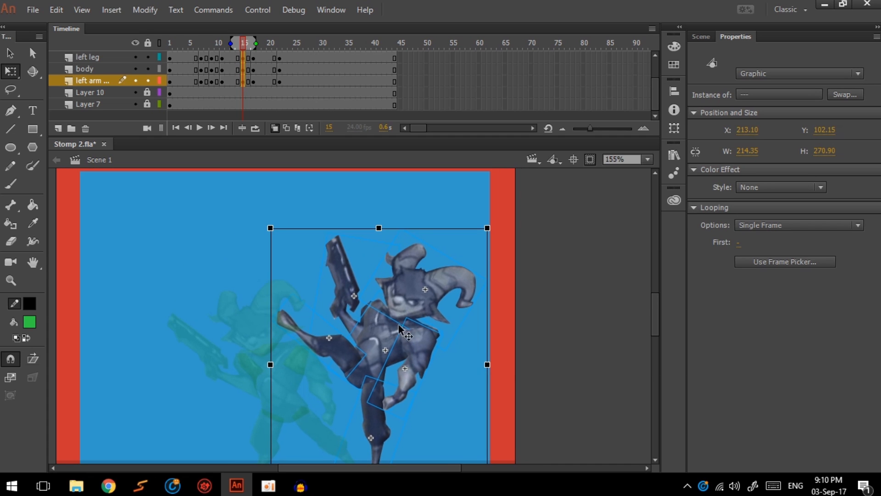
drag(274, 226, 258, 228)
click(283, 215)
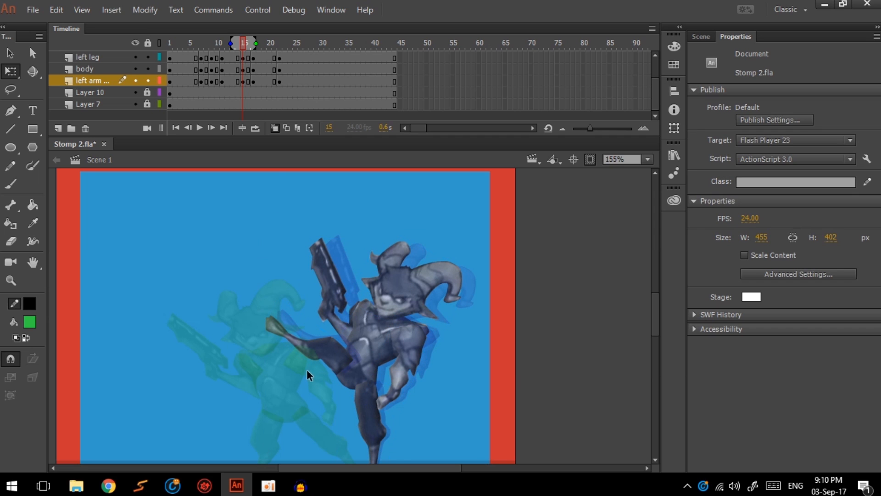
Step: Rotate the raised left leg on frame 15 slightly downward and swing the right arm slightly outward
scroll(307, 369, up, 3)
click(230, 304)
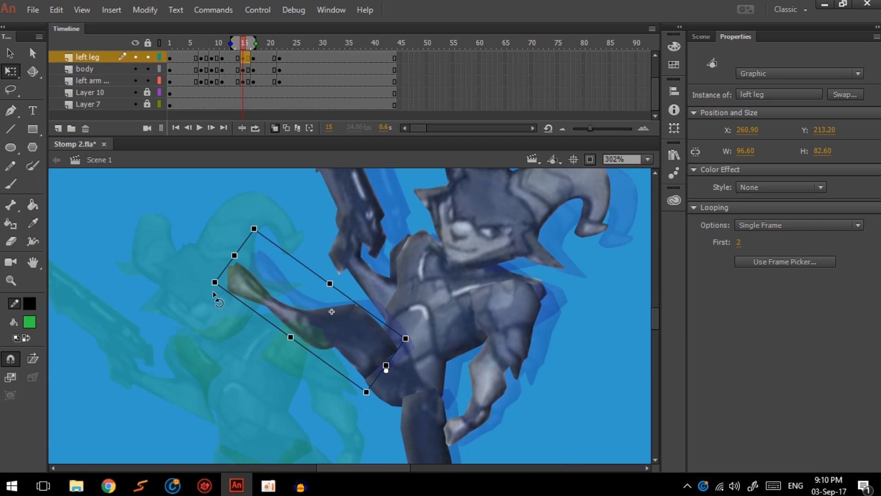
drag(212, 299, 206, 309)
click(477, 390)
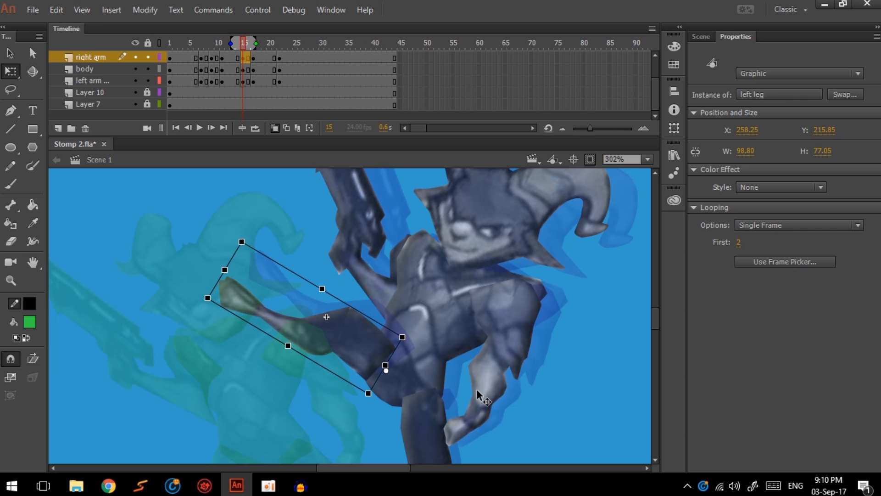
drag(486, 427, 494, 425)
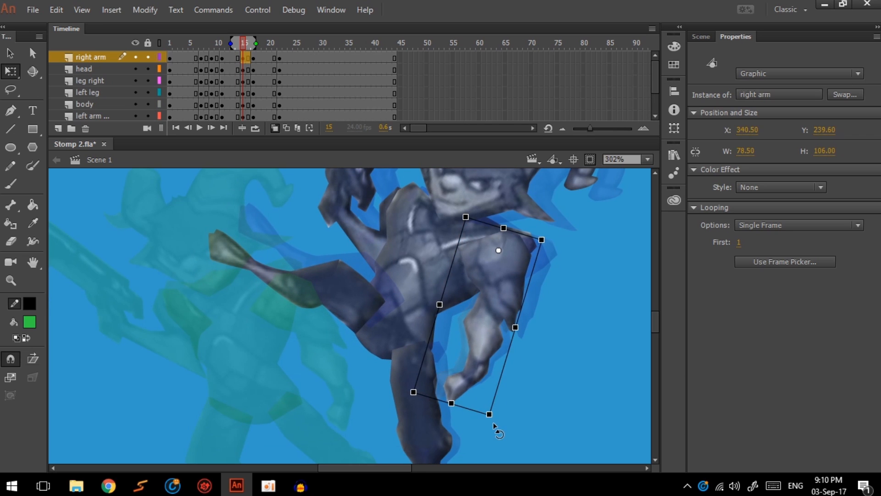
drag(483, 264, 478, 352)
Step: Rotate the gun arm and the head on frame 15 slightly clockwise against the body's lean
click(351, 236)
drag(354, 209, 337, 290)
drag(284, 218, 321, 214)
drag(522, 313, 504, 281)
click(506, 262)
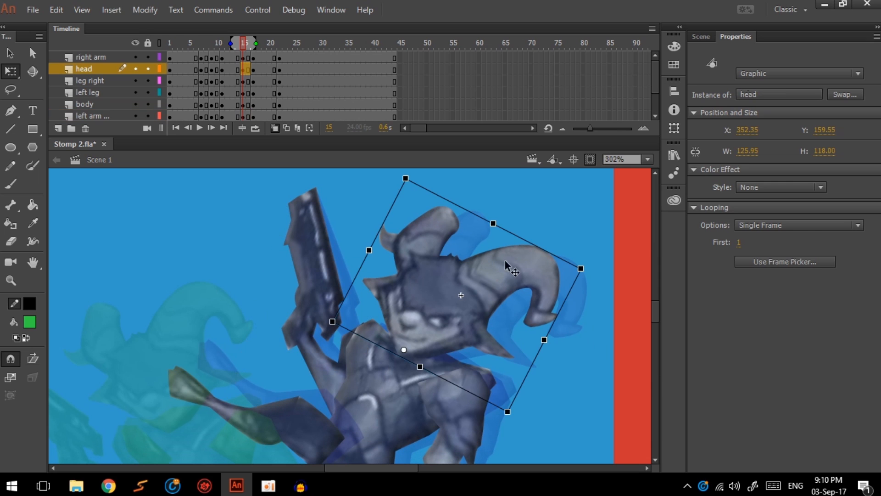
drag(592, 277, 599, 284)
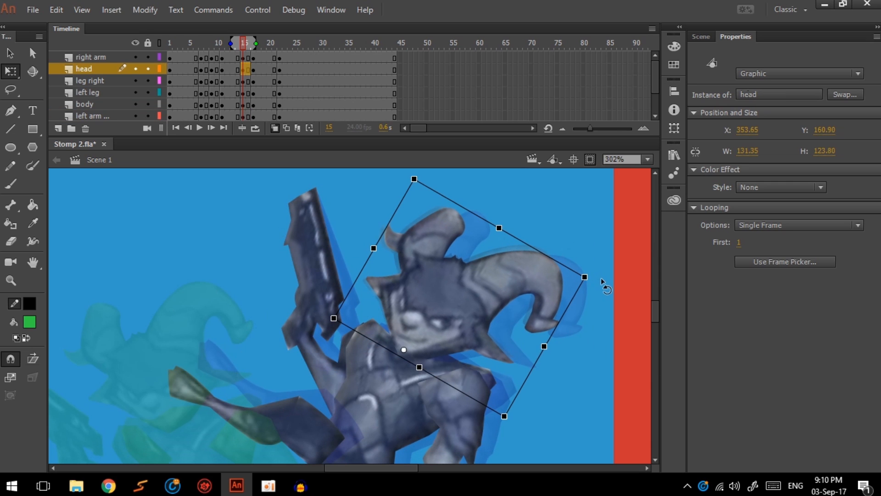
scroll(589, 282, down, 1)
scroll(569, 292, down, 1)
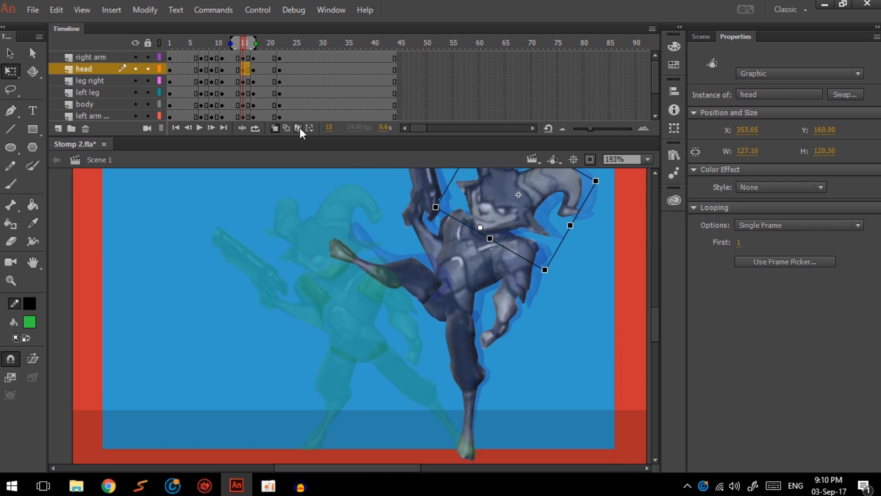
Step: With onion skins off, squash the whole figure on frame 17 down toward the ground and stretch it slightly wider
click(275, 128)
drag(215, 43, 253, 59)
drag(265, 415, 447, 199)
drag(342, 326, 400, 409)
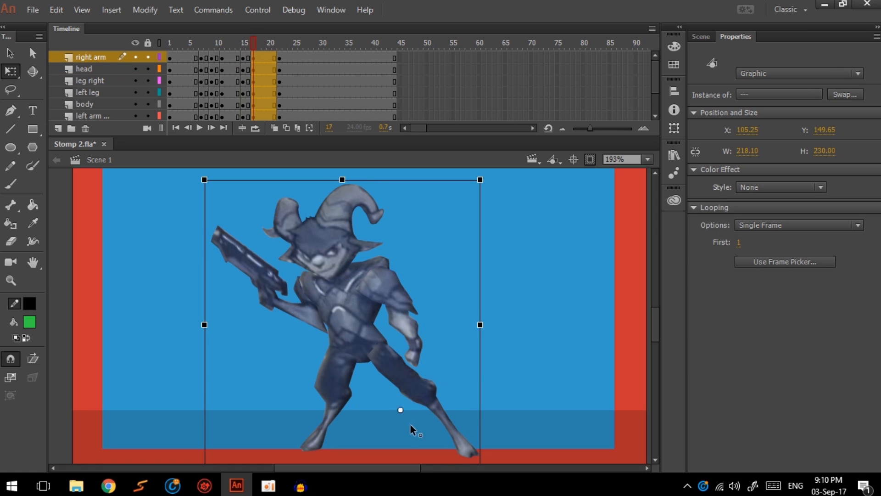
drag(391, 444, 389, 444)
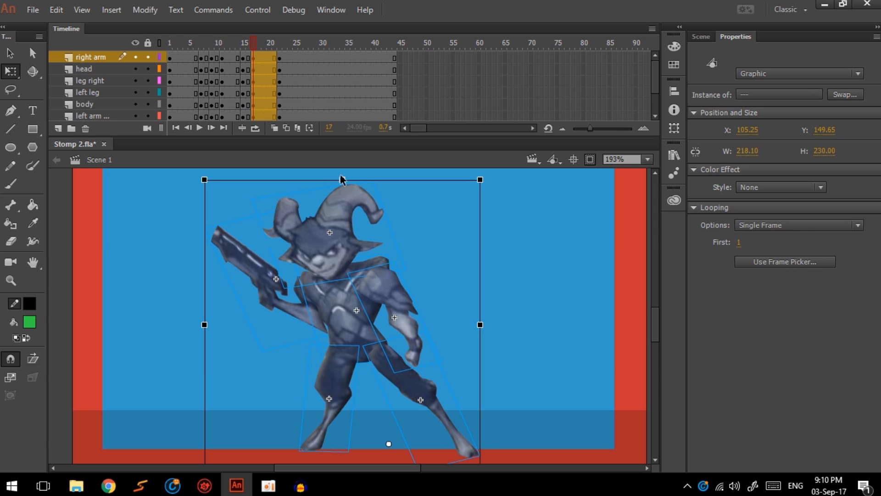
drag(342, 179, 342, 205)
drag(249, 331, 258, 257)
drag(198, 272, 184, 272)
Step: Play back the stomp and extend the frame 15 leg-raise pose by one frame on all layers
scroll(246, 263, down, 2)
drag(252, 37, 167, 56)
key(Return)
key(Return)
mouse_move(240, 50)
mouse_down()
mouse_move(214, 37)
mouse_move(234, 39)
mouse_move(212, 41)
mouse_move(227, 51)
mouse_up()
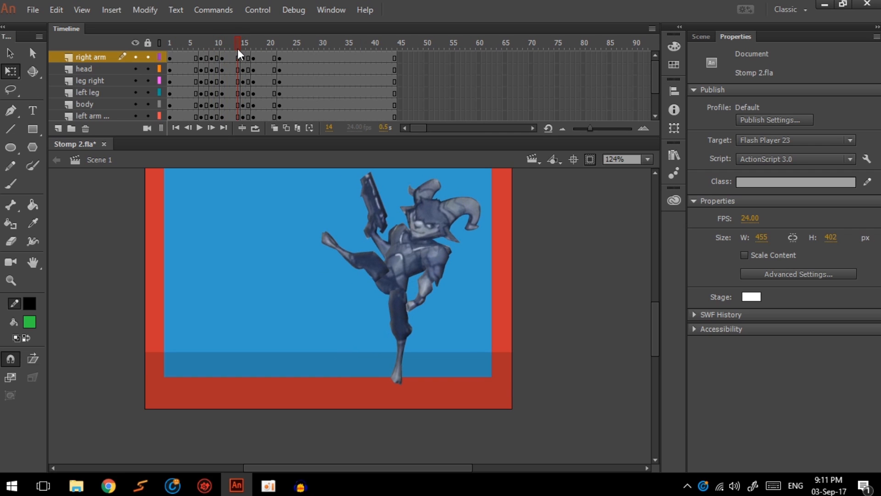
click(244, 49)
key(F5)
key(Return)
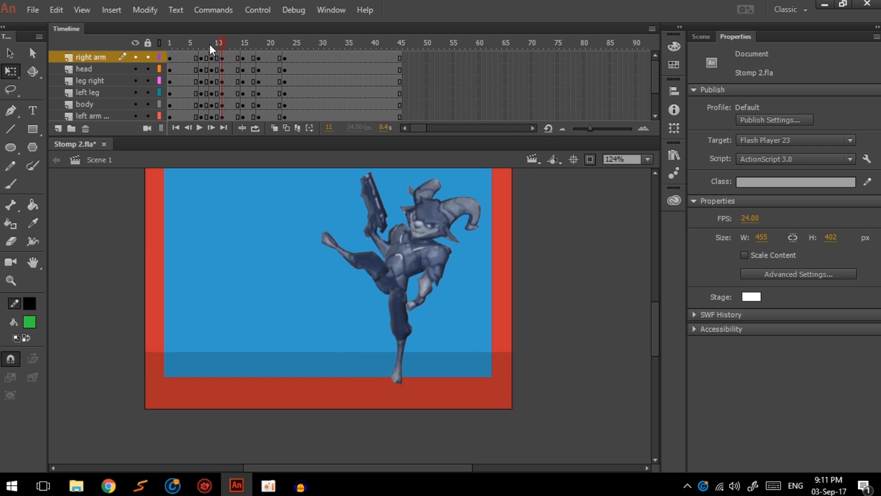
Step: Add a key pose at frame 21 on all character layers using the standing pose, and show onion skins around it
mouse_move(263, 44)
mouse_down()
mouse_move(219, 49)
mouse_move(288, 47)
mouse_move(268, 48)
mouse_move(299, 54)
mouse_move(286, 55)
mouse_move(288, 76)
mouse_move(287, 23)
mouse_move(275, 57)
mouse_up()
key(Return)
scroll(297, 60, down, 3)
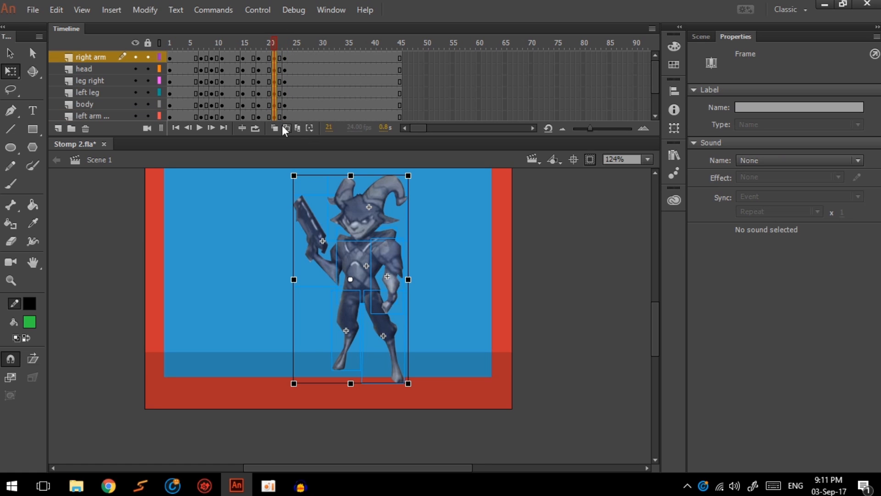
click(275, 127)
scroll(336, 266, down, 2)
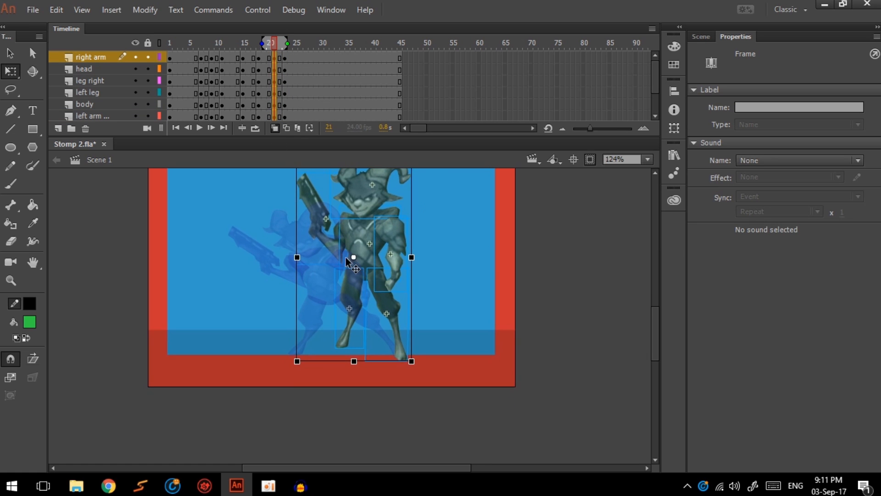
Step: Undo the standing-pose key at frame 21 and add a crouch-pose key at frame 22 on all character layers
ctrl+scroll(335, 262, up, 3)
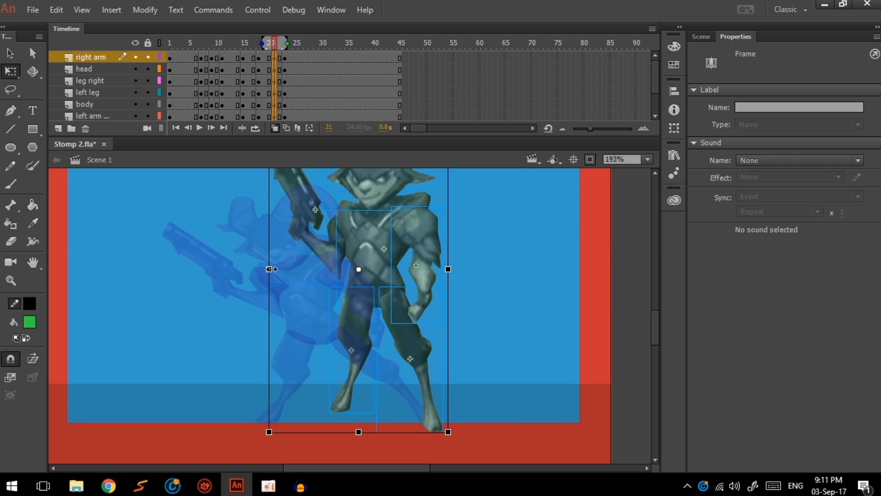
key(ctrl+z)
click(274, 80)
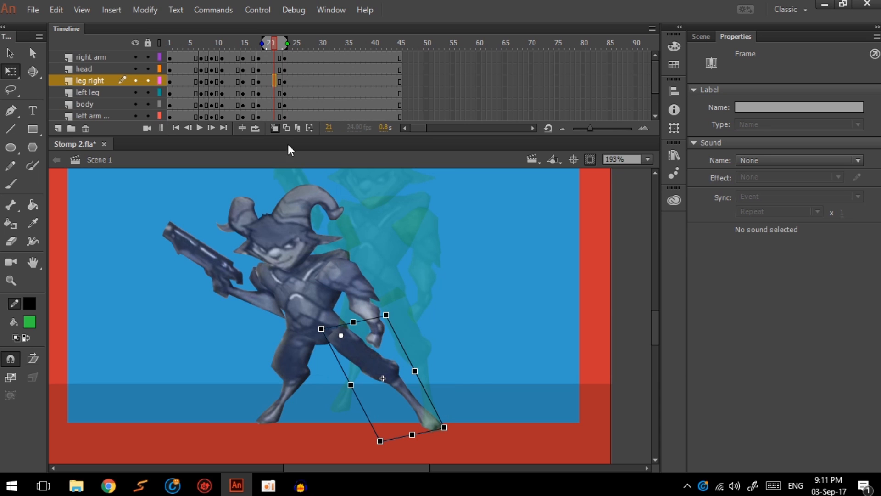
scroll(274, 78, down, 2)
drag(280, 82, 279, 27)
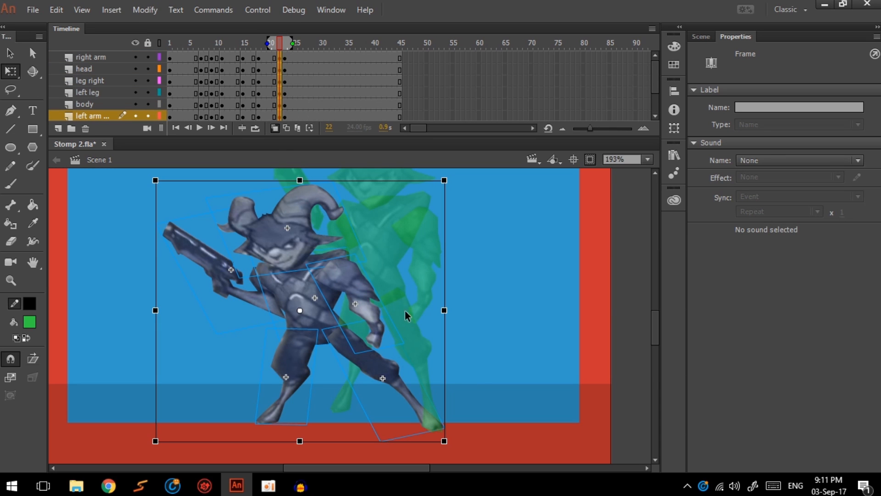
Step: Skew the whole figure on frame 22 slightly toward the standing pose and skew the left leg's foot the same way
drag(339, 182, 320, 174)
click(323, 368)
click(275, 406)
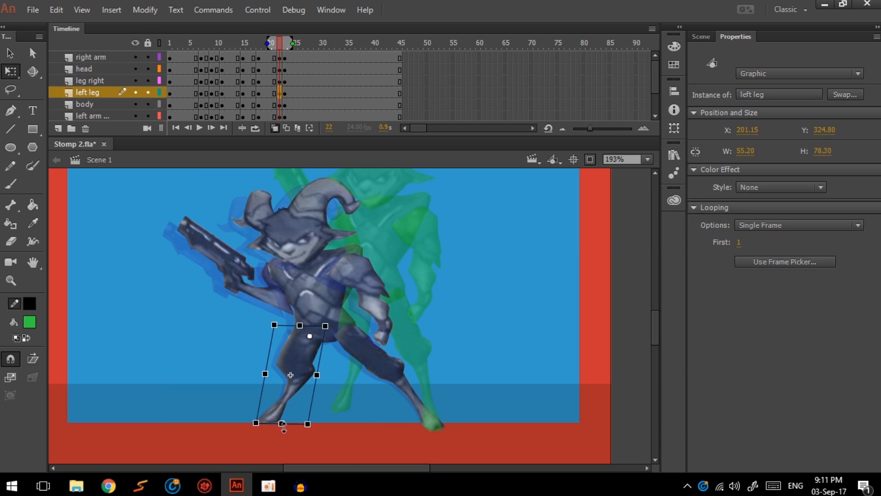
drag(290, 425, 299, 425)
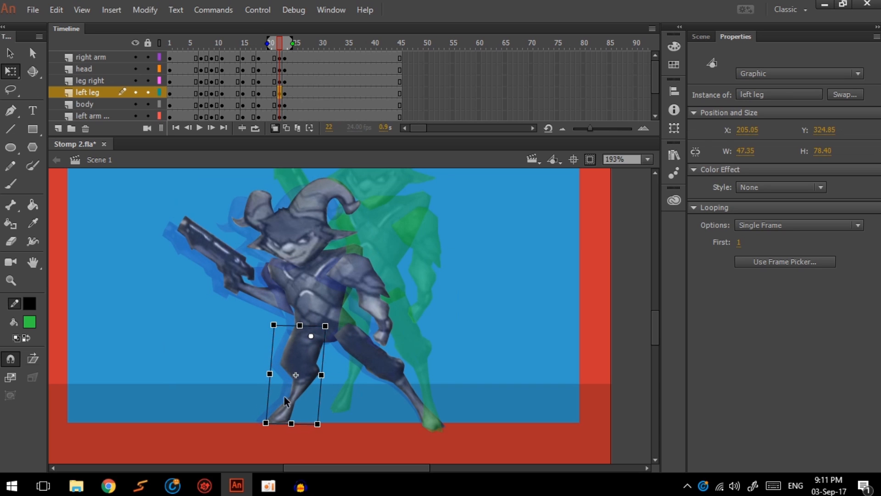
Step: On frame 22, rotate the gun arm counter-clockwise and the right arm clockwise, and skew the head slightly toward the gun
click(219, 249)
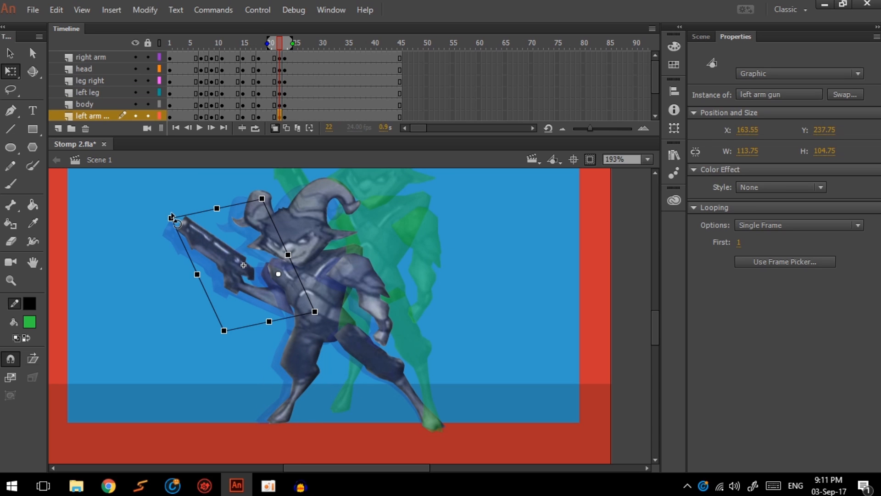
drag(172, 217, 166, 244)
click(400, 351)
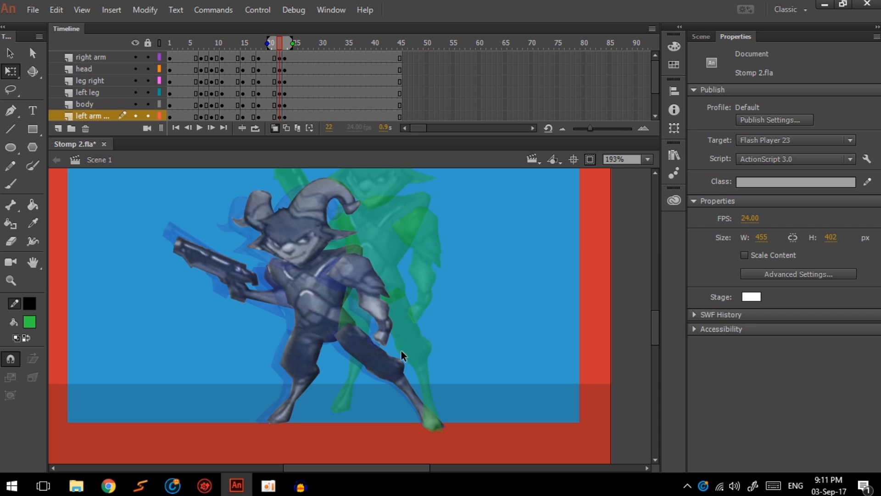
click(385, 331)
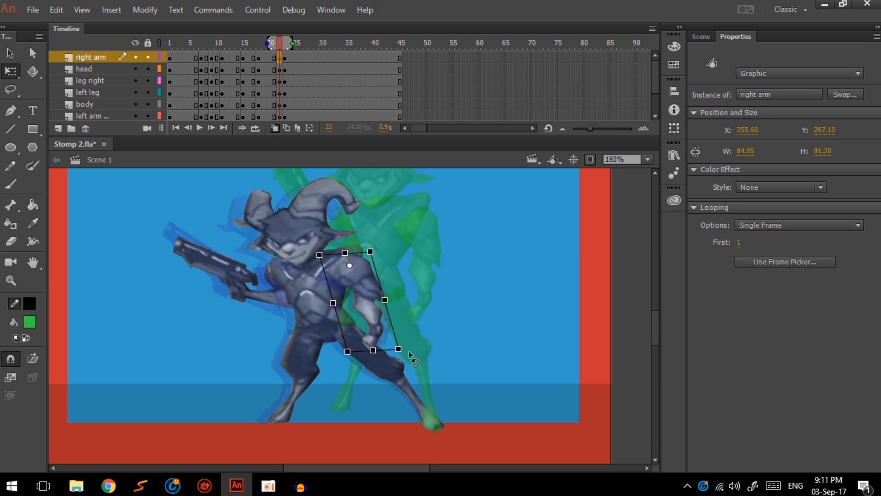
click(324, 246)
scroll(315, 251, up, 1)
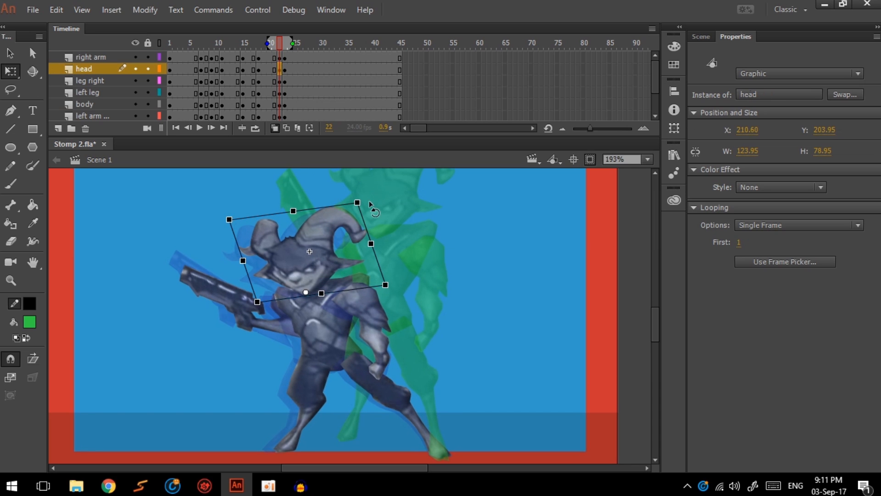
drag(324, 206, 320, 206)
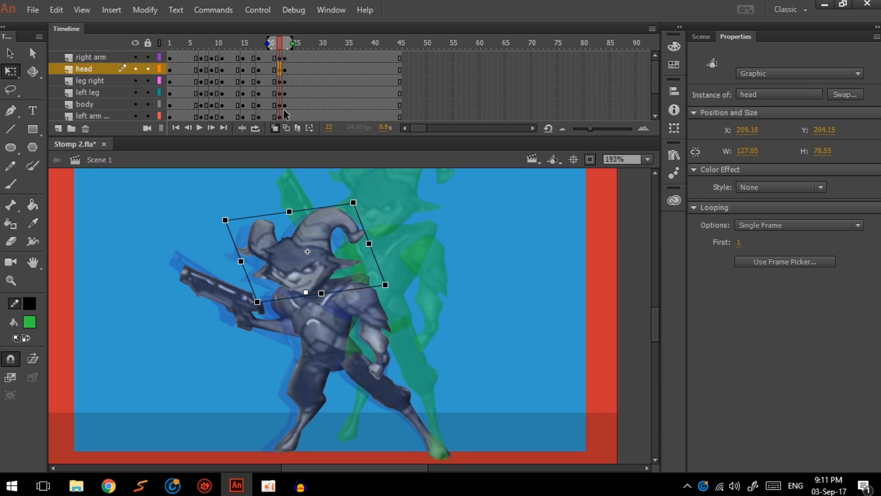
Step: With onion skins off, play back the stomp and extend the frame 22 pose by two frames on all layers
click(274, 128)
drag(258, 41, 190, 44)
key(F5)
scroll(308, 240, down, 1)
drag(308, 239, 299, 285)
key(Return)
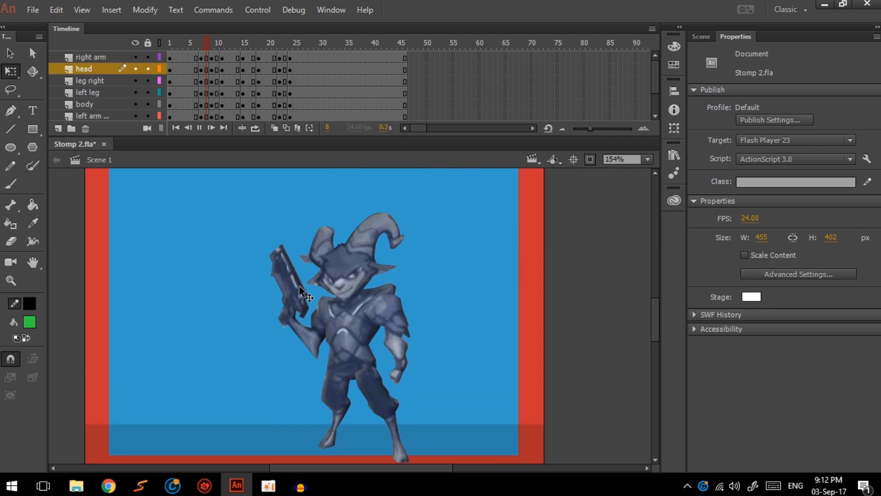
click(259, 46)
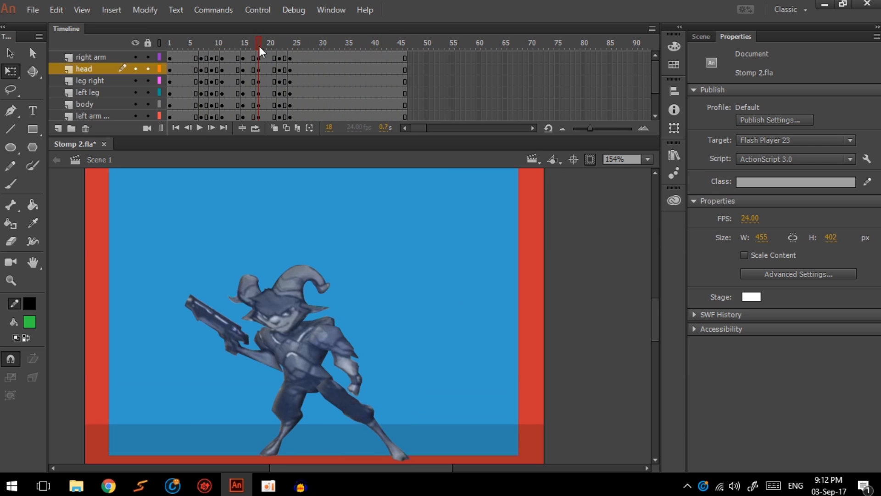
drag(277, 49, 180, 56)
key(F5)
key(Return)
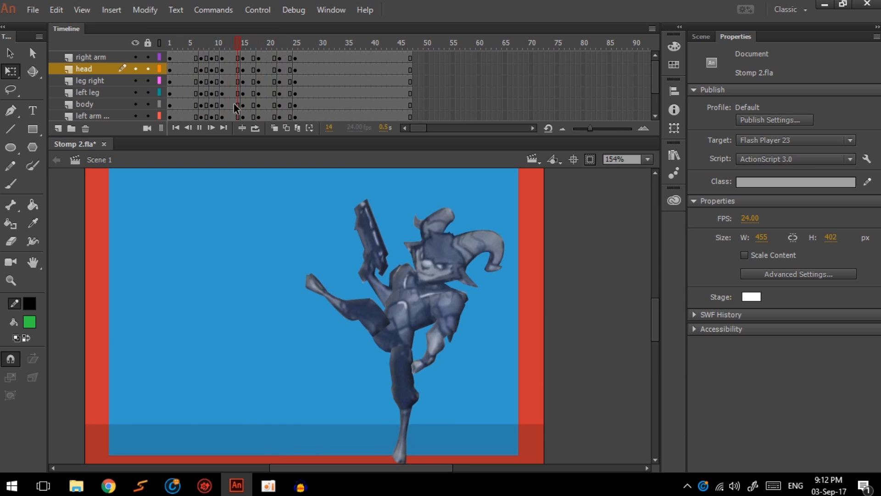
Step: Add a key at frame 24 on all character layers using the standing pose, and show onion skins around it
drag(281, 40, 290, 93)
key(F5)
click(274, 129)
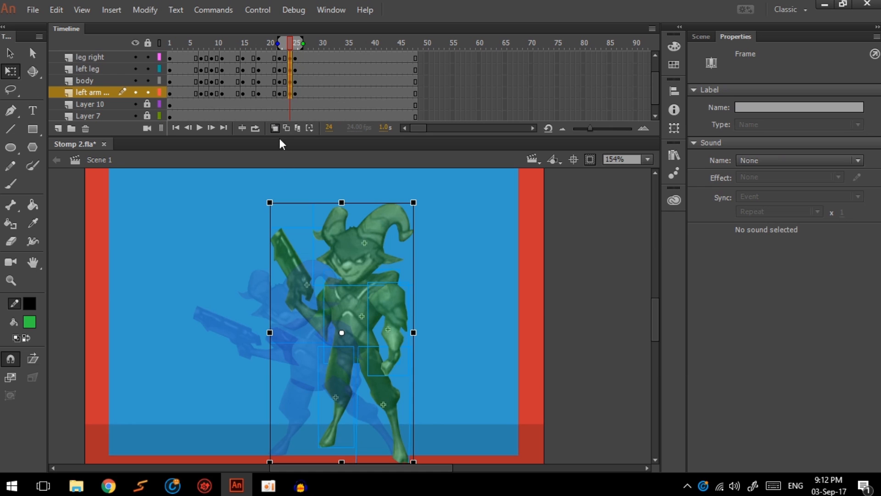
Step: Skew the whole figure on frame 24 toward the previous crouch pose and lower its top slightly
scroll(324, 239, up, 4)
drag(374, 196, 324, 212)
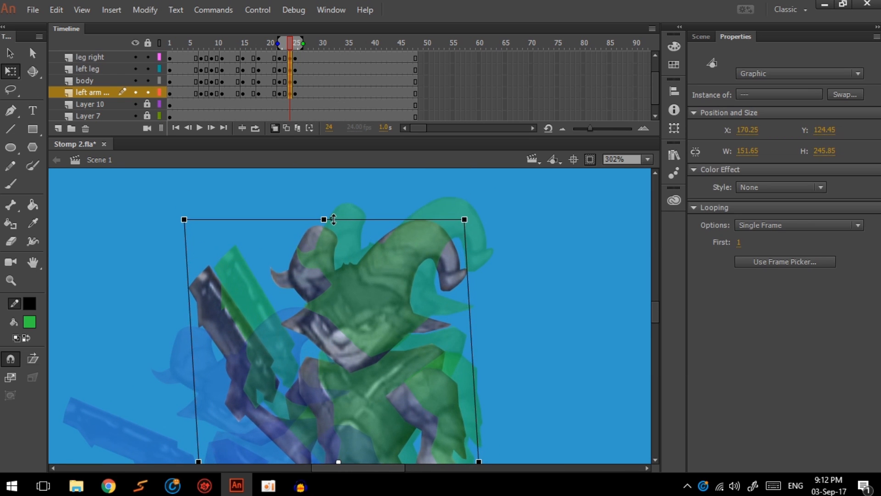
scroll(393, 278, down, 2)
drag(502, 390, 491, 306)
click(490, 307)
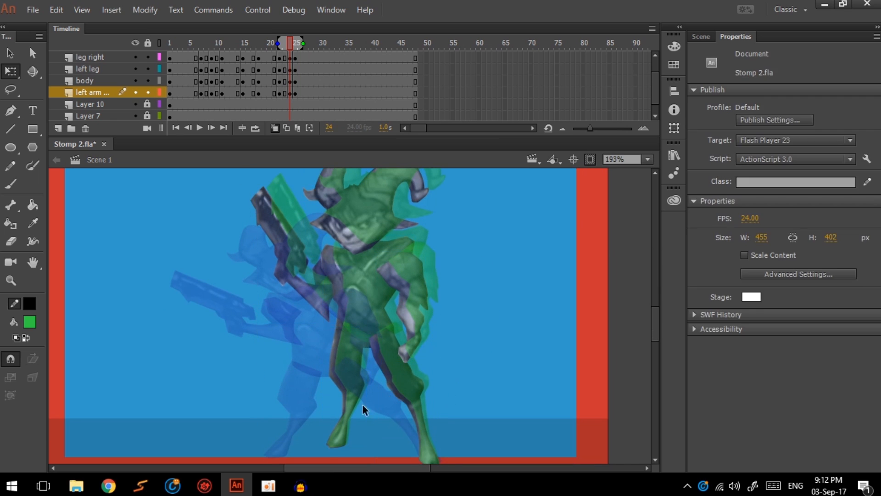
Step: Skew and slightly lengthen the left leg on frame 24 so its foot reaches toward the crouch pose's front foot
click(355, 361)
drag(354, 358, 353, 320)
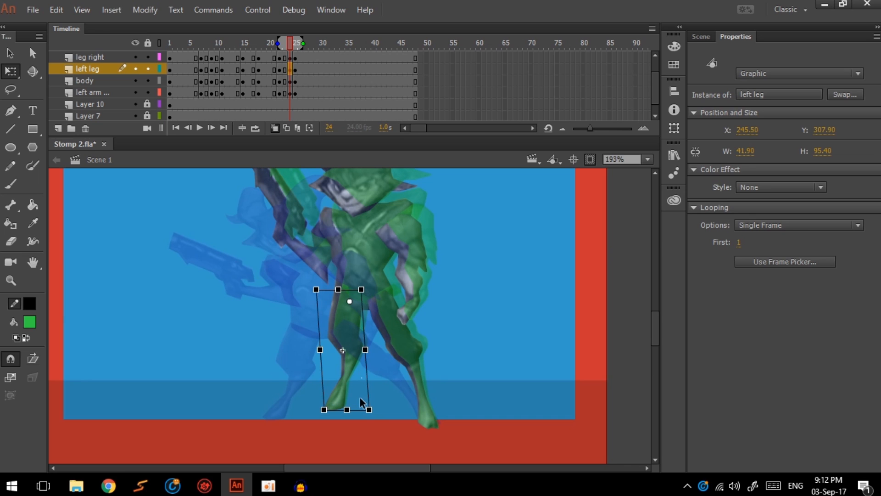
drag(355, 413, 320, 417)
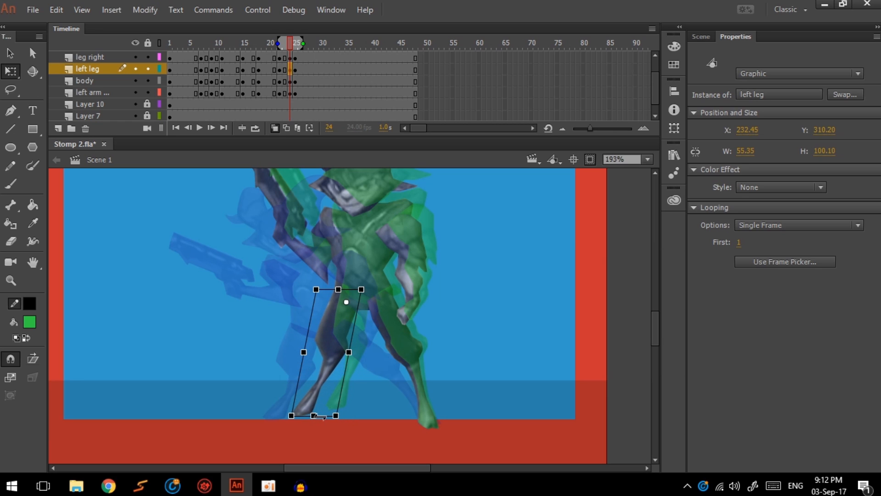
Step: Rotate the gun arm on frame 24 counter-clockwise toward the crouch pose and the right arm slightly clockwise
scroll(367, 322, up, 3)
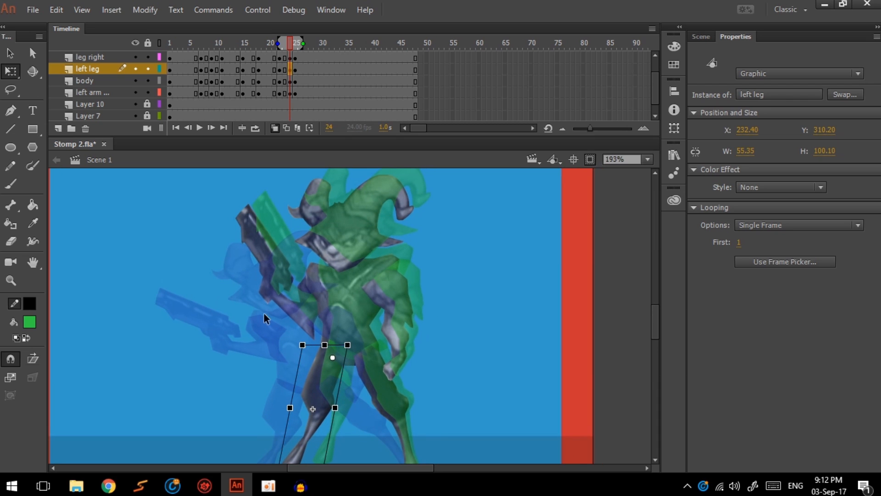
click(267, 276)
drag(233, 191, 211, 217)
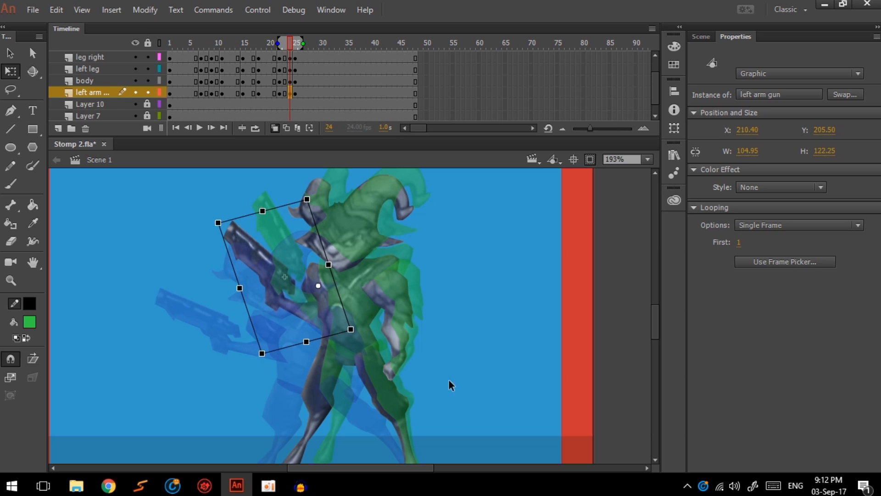
click(396, 338)
drag(419, 390, 399, 394)
Step: With onion skins off, play back the stomp and extend the frame 18 landing pose by two frames on all layers
click(275, 129)
drag(291, 43, 310, 70)
key(Return)
scroll(369, 334, down, 2)
key(Return)
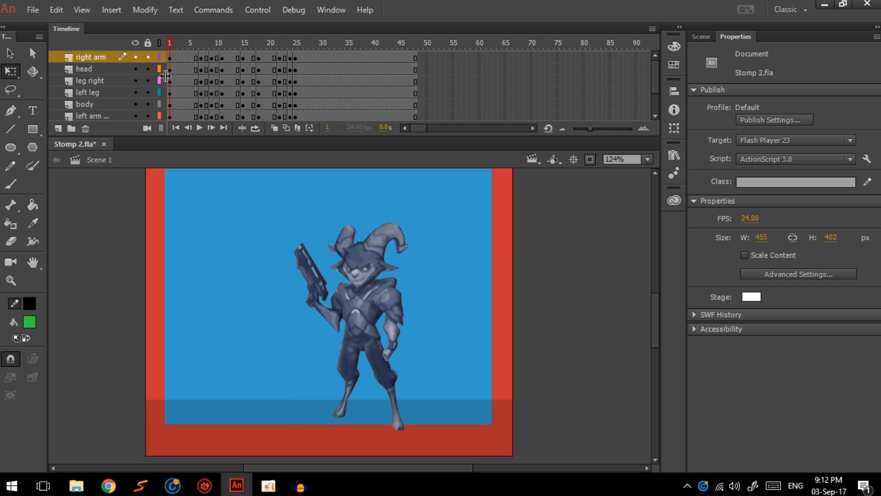
drag(233, 40, 185, 54)
key(F5)
key(F5)
key(Return)
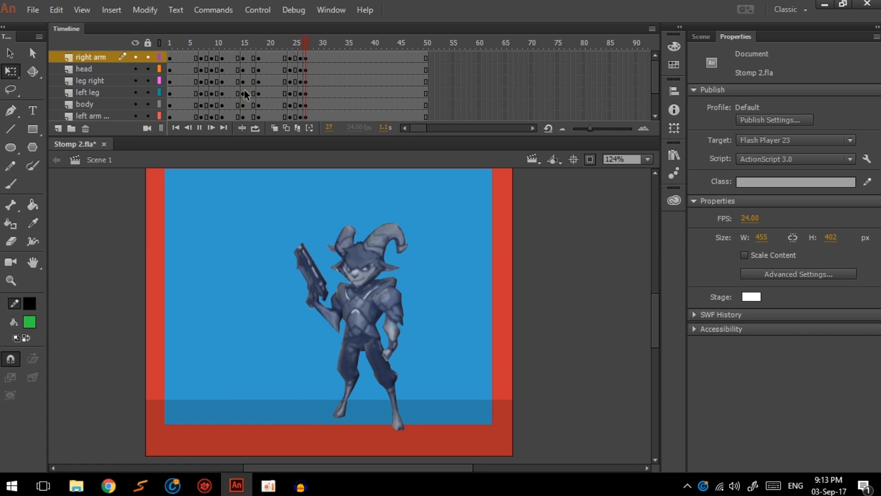
Step: Add a key at frame 20 on all character layers and rotate the gun arm counter-clockwise until the gun is nearly horizontal
click(260, 45)
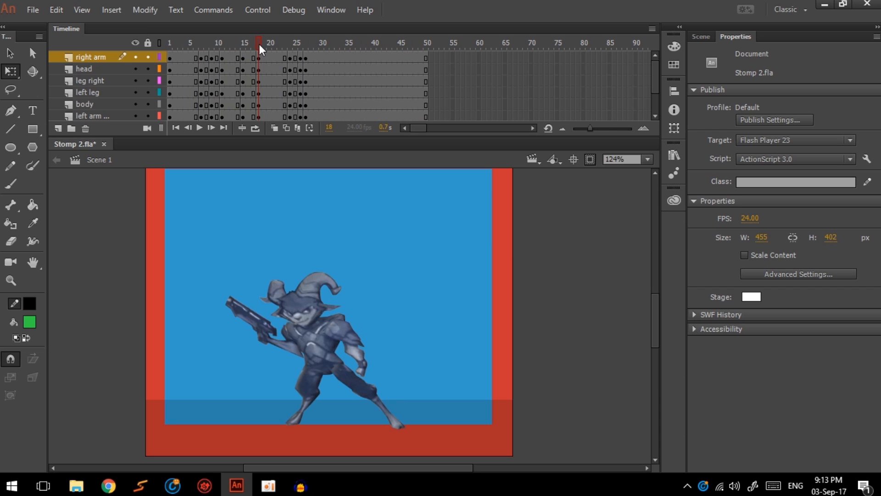
drag(269, 55, 268, 81)
click(362, 335)
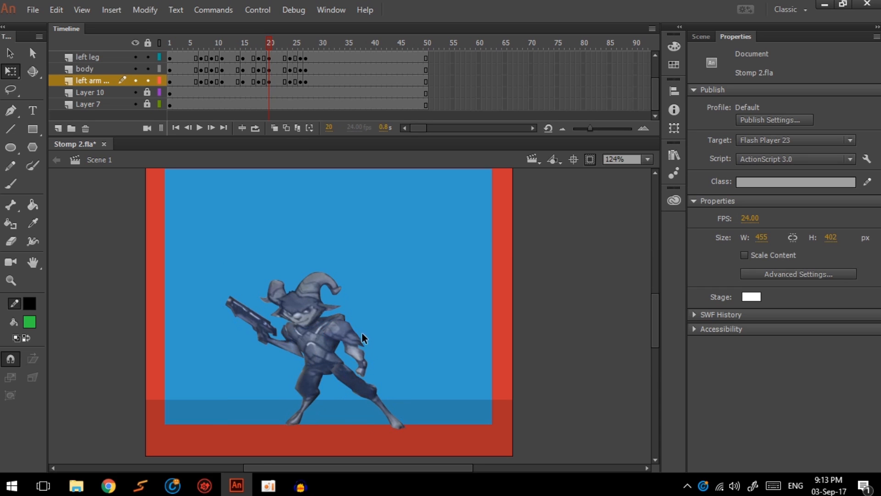
scroll(294, 344, up, 3)
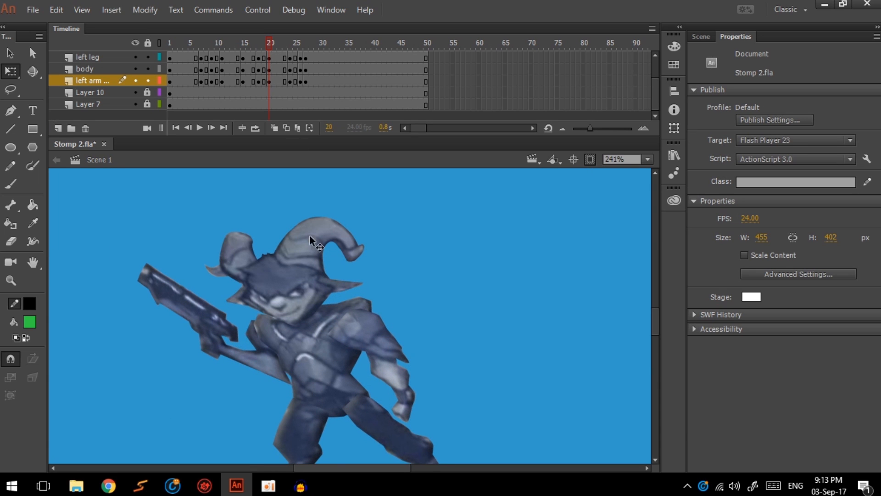
scroll(310, 235, down, 2)
click(208, 279)
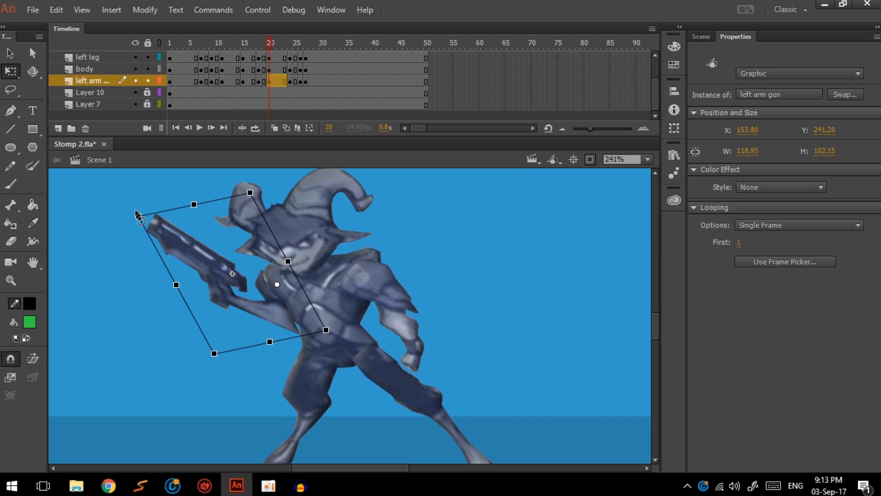
drag(138, 215, 136, 298)
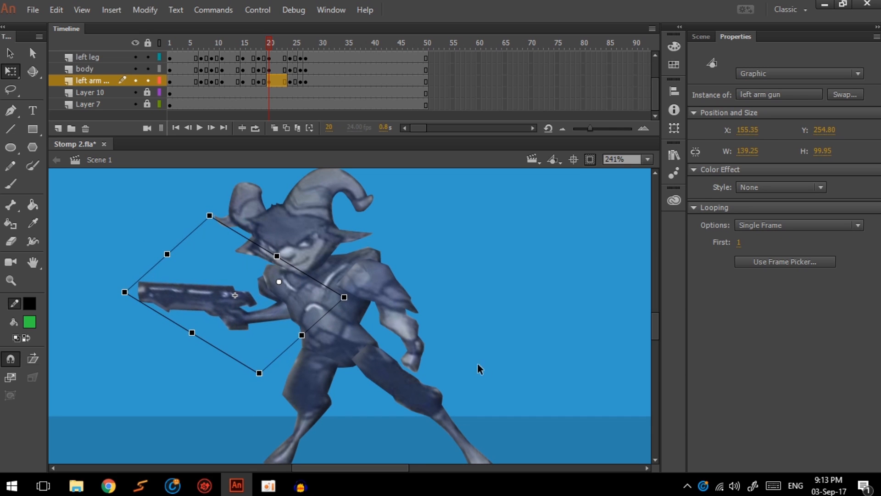
Step: Rotate the right arm on frame 20 clockwise toward the body and tilt the head slightly counter-clockwise
click(420, 358)
drag(454, 368, 421, 391)
click(267, 218)
scroll(248, 216, up, 3)
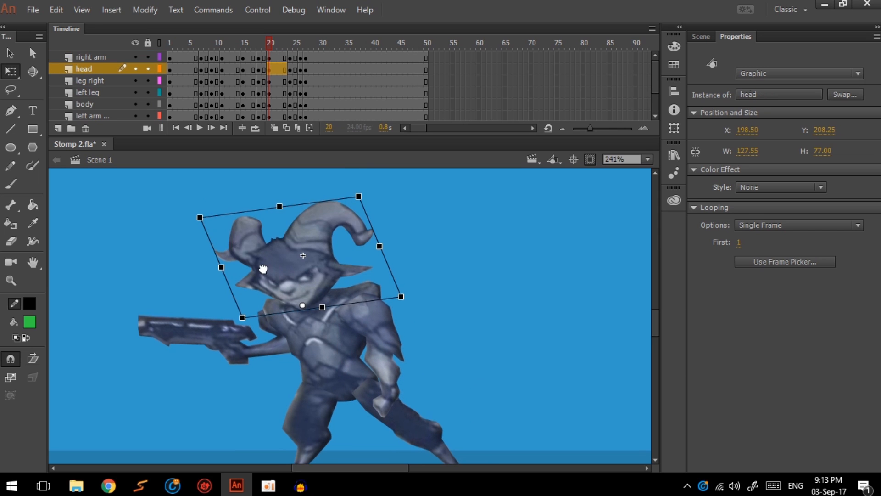
drag(197, 216, 186, 237)
Step: Select the head, body and both arms on frame 20 and skew them slightly toward the gun side
drag(270, 43, 268, 62)
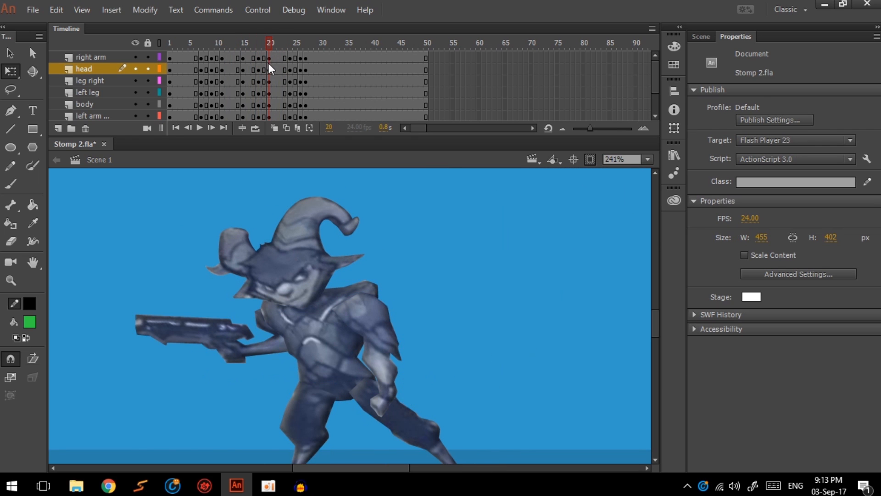
click(325, 326)
drag(188, 371, 384, 235)
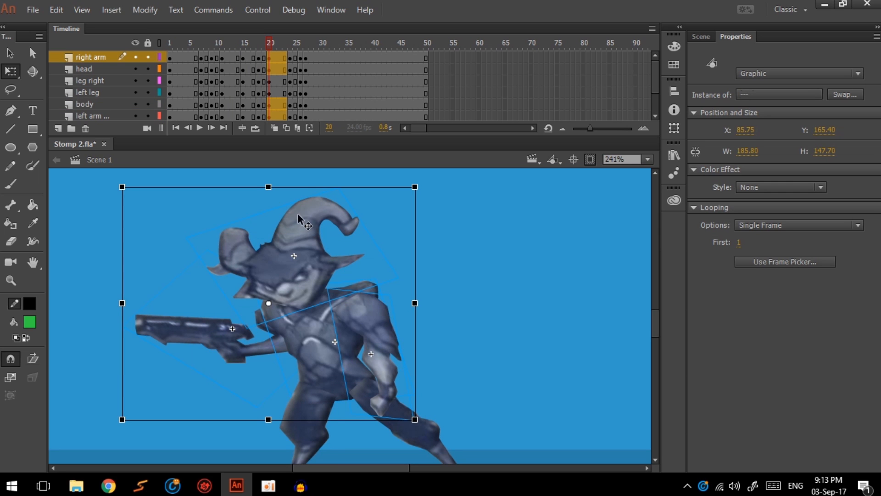
drag(302, 189, 264, 190)
Step: Select the whole figure on frame 20 and squash it slightly down toward the ground
scroll(407, 322, down, 3)
drag(236, 370, 488, 248)
drag(153, 390, 421, 173)
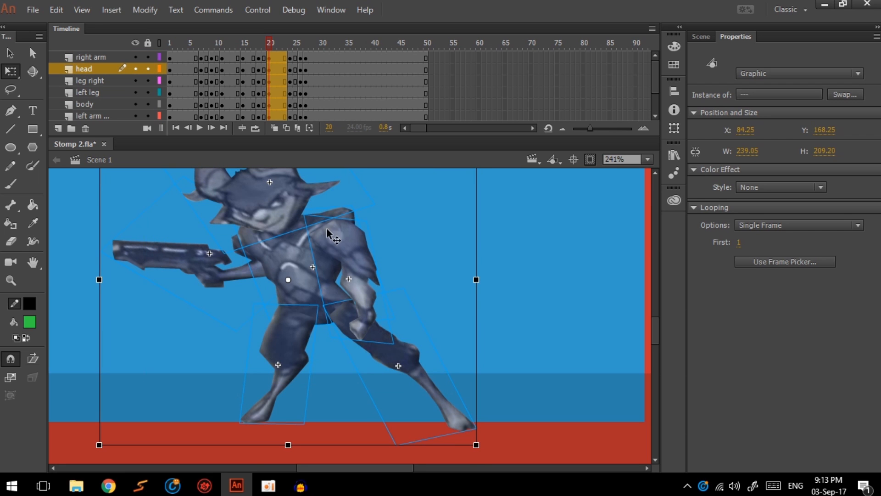
drag(327, 230, 334, 270)
mouse_move(299, 196)
mouse_down()
mouse_move(300, 222)
mouse_move(302, 200)
mouse_up()
scroll(301, 218, down, 2)
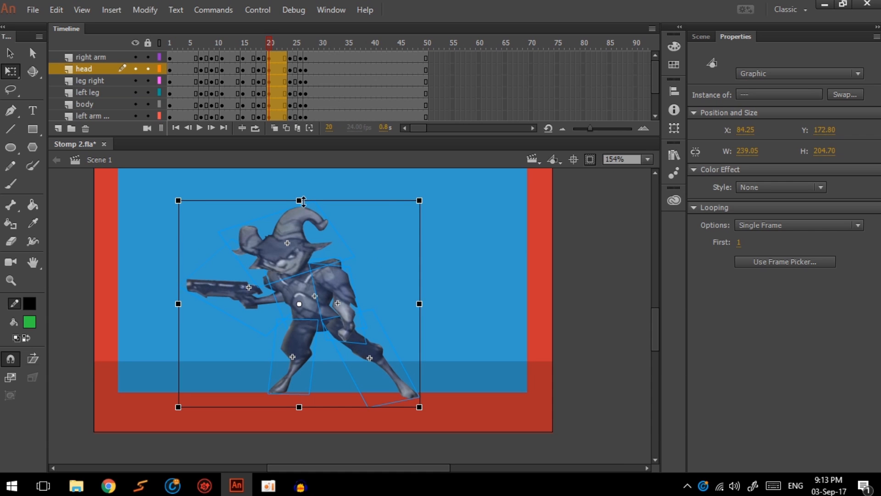
Step: Play back the stomp and examine the landing between frames 18 and 20
mouse_move(270, 43)
mouse_down()
mouse_move(224, 44)
mouse_move(271, 54)
mouse_move(261, 56)
mouse_move(257, 45)
mouse_move(270, 57)
mouse_up()
key(Return)
click(266, 274)
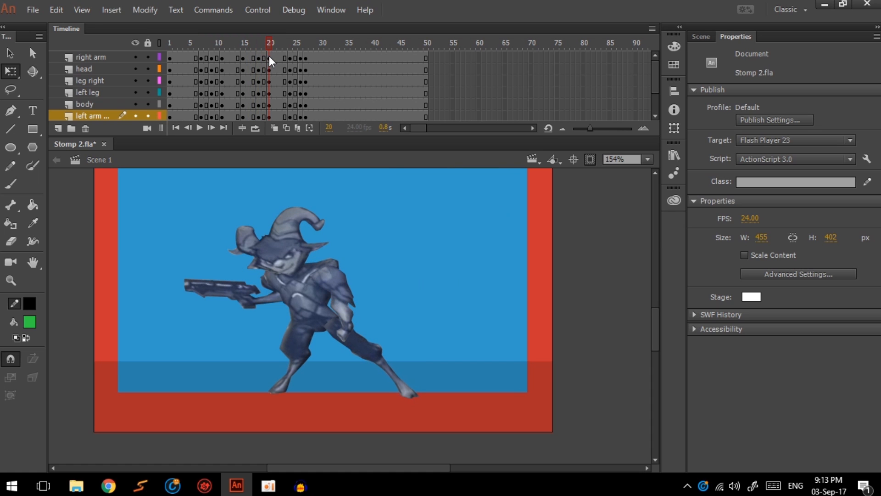
scroll(304, 248, down, 1)
drag(324, 247, 337, 283)
drag(259, 48, 191, 46)
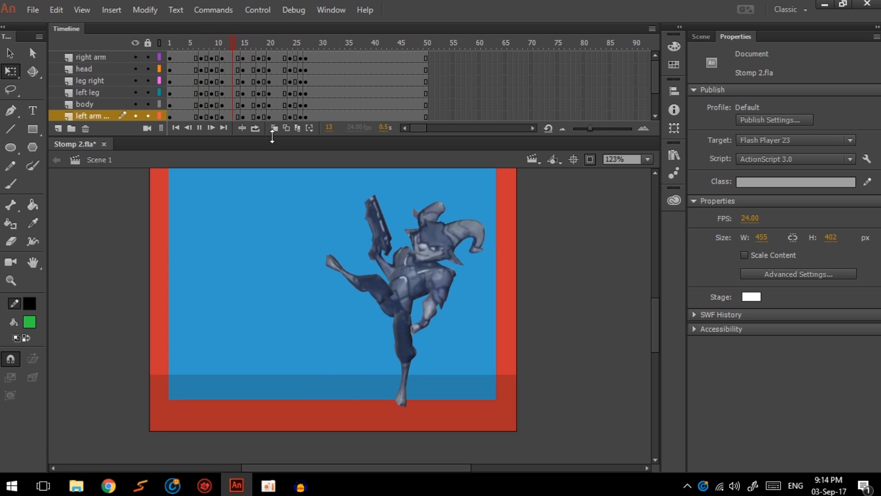
click(259, 42)
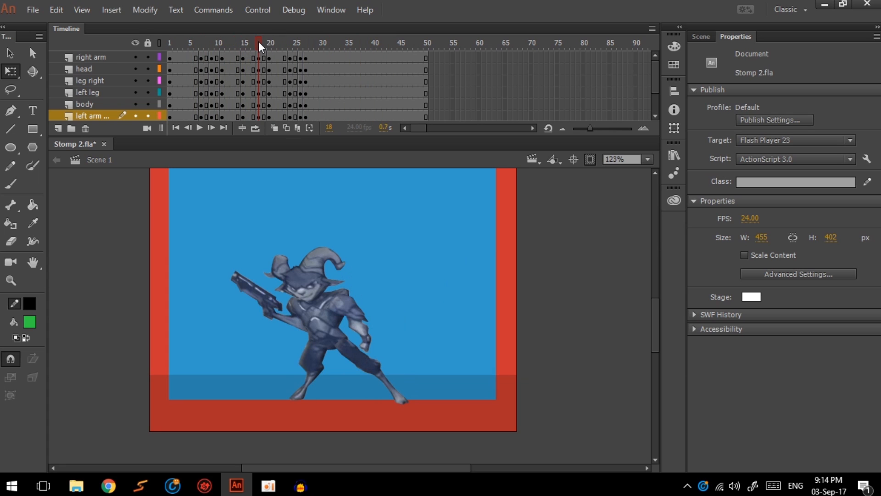
Step: Select the whole figure on frame 18, lean and widen it toward the gun side, and squash it slightly toward the ground
mouse_move(258, 41)
mouse_down()
mouse_move(274, 40)
mouse_move(236, 46)
mouse_move(301, 45)
mouse_move(260, 56)
mouse_up()
key(Return)
click(259, 42)
drag(218, 399, 403, 300)
drag(318, 329, 347, 400)
drag(226, 328, 211, 328)
mouse_move(308, 244)
mouse_down()
mouse_move(310, 258)
mouse_move(323, 259)
mouse_move(313, 260)
mouse_up()
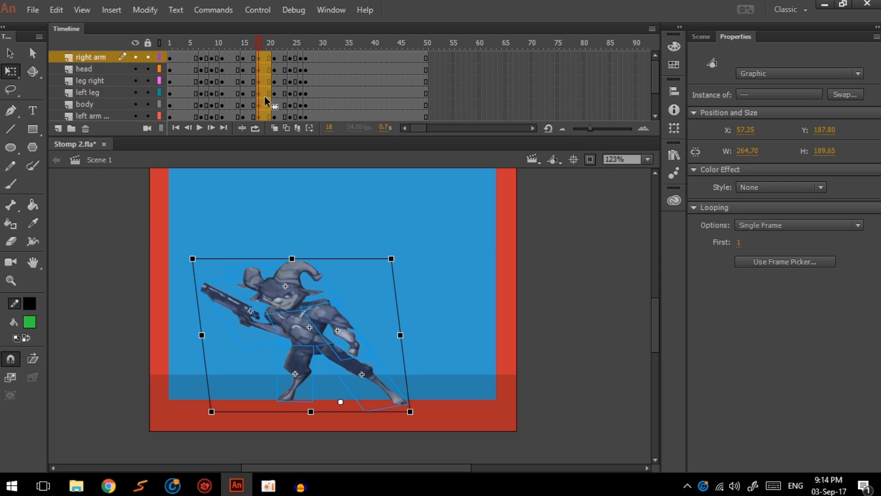
key(Return)
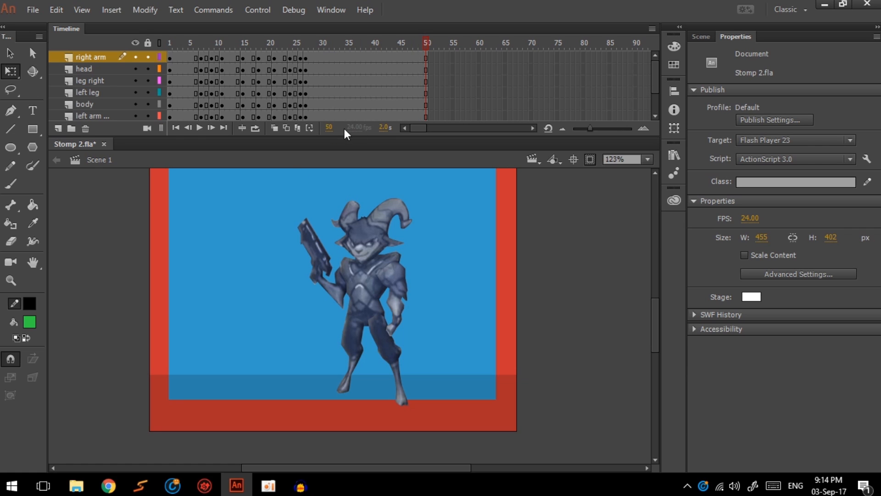
Step: Remove the frames from 32 onward on all layers and loop playback over frames 1 to 31
scroll(404, 115, down, 1)
drag(446, 108, 333, 5)
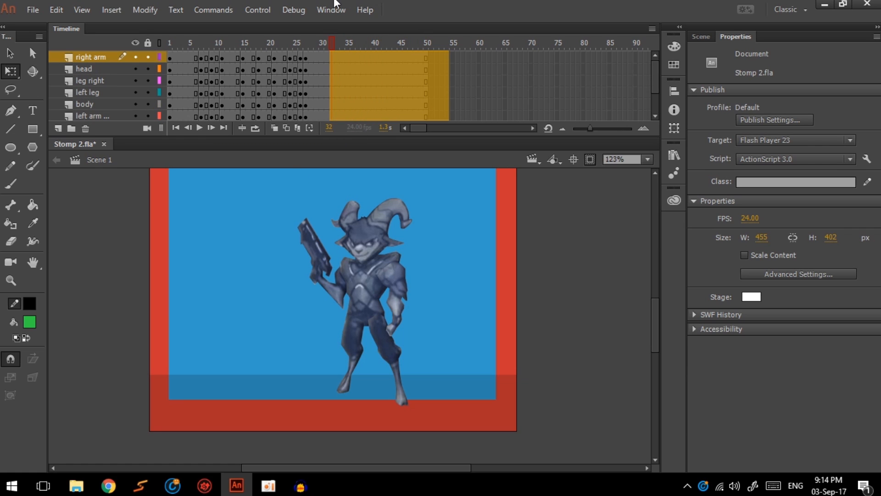
right_click(355, 58)
click(404, 150)
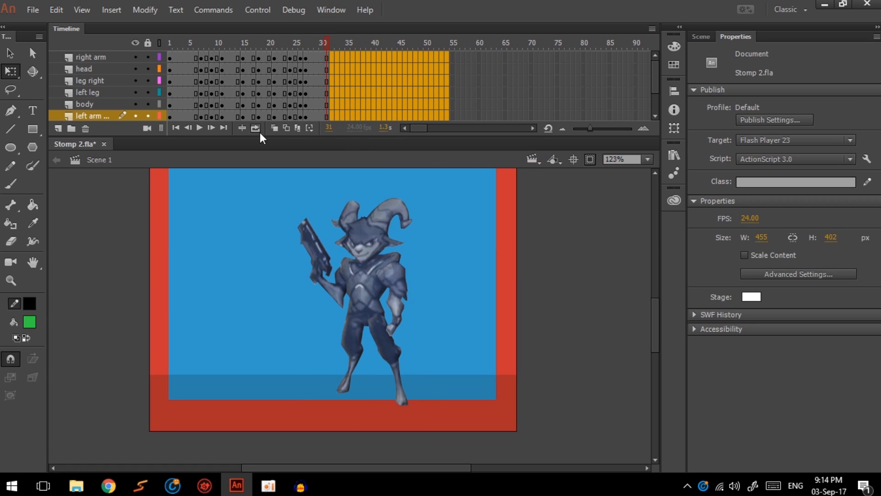
drag(292, 41, 169, 41)
click(200, 128)
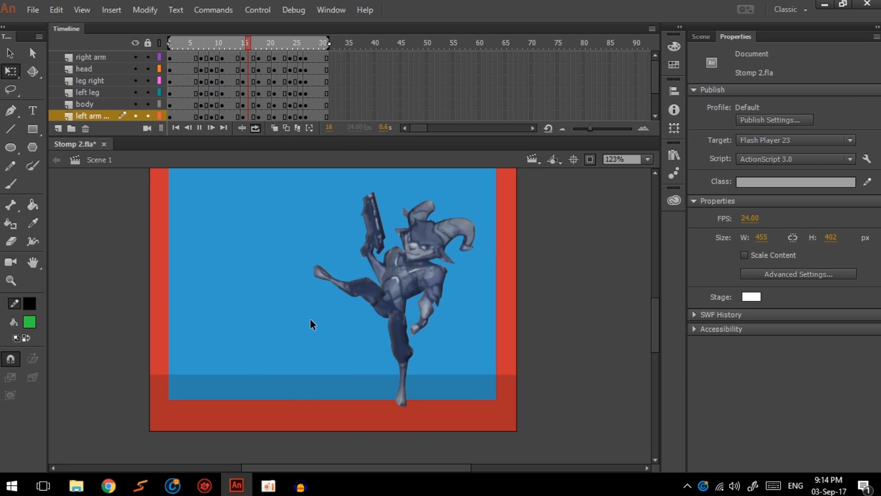
Step: Insert one frame into the landing hold at frame 19 on all layers and play back the loop
click(265, 43)
drag(265, 43, 172, 45)
key(F5)
key(Return)
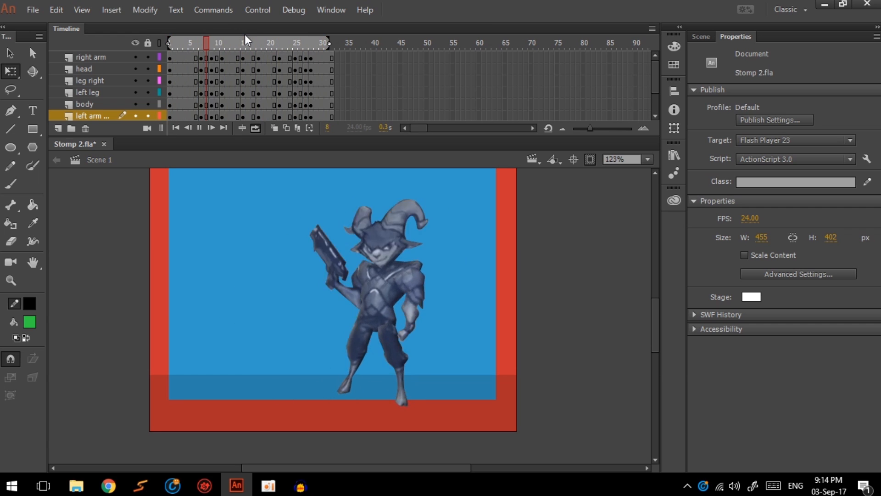
Step: Rotate the gun arm on frame 22 counter-clockwise so the gun points down toward the ground, and replay the stomp
key(Return)
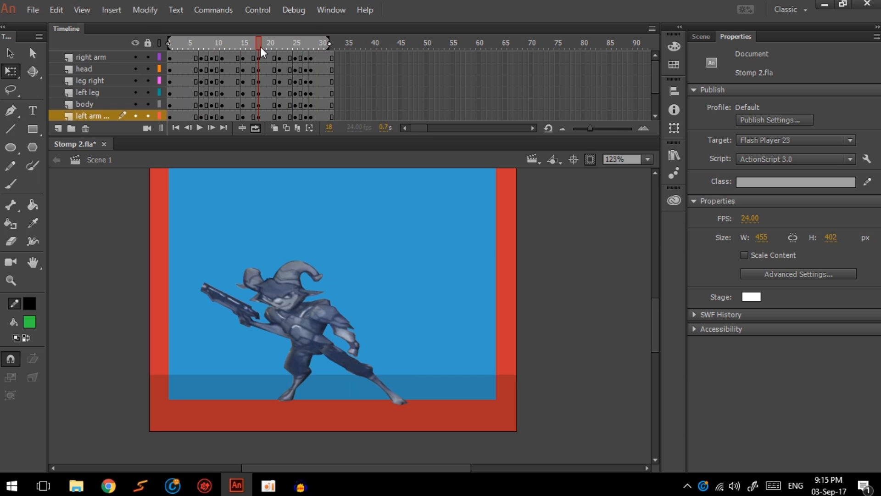
click(279, 46)
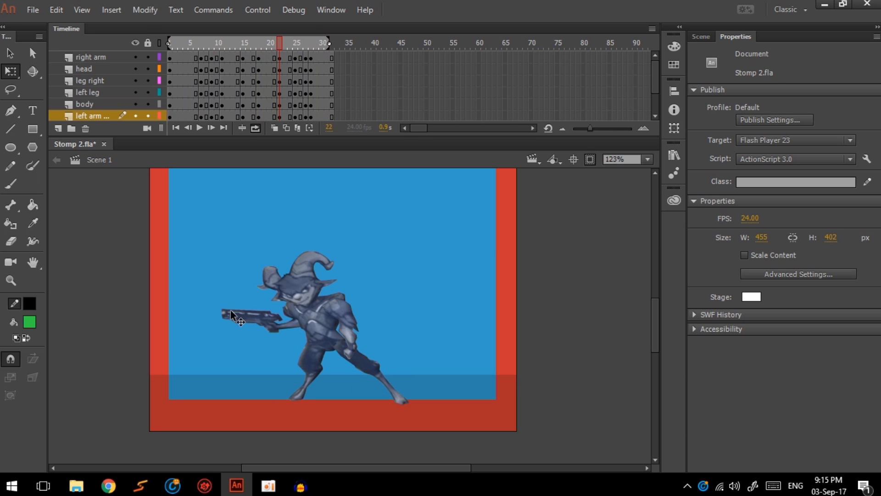
click(240, 320)
drag(228, 320, 235, 367)
click(277, 46)
key(Return)
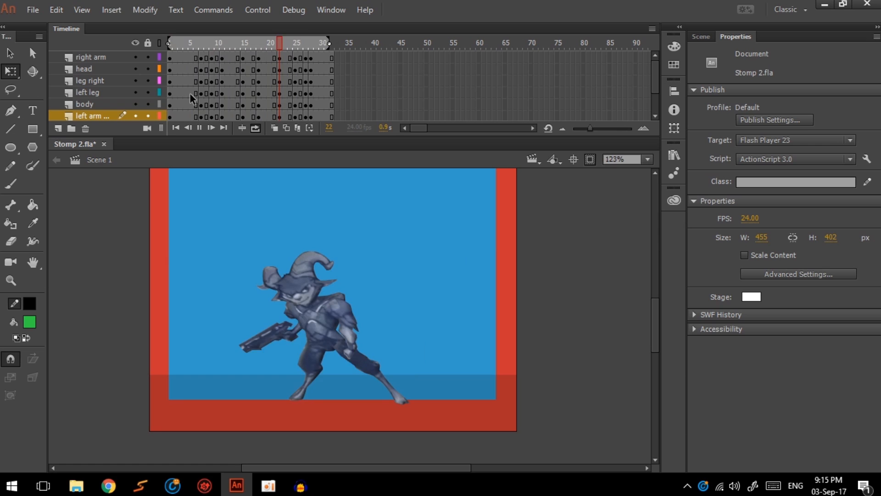
Step: Extend the landing hold starting at frame 18 by one frame on all layers and replay the loop
click(262, 43)
key(shift+F5)
mouse_move(261, 43)
mouse_down()
mouse_move(235, 42)
mouse_move(277, 39)
mouse_up()
key(F5)
key(F5)
key(Return)
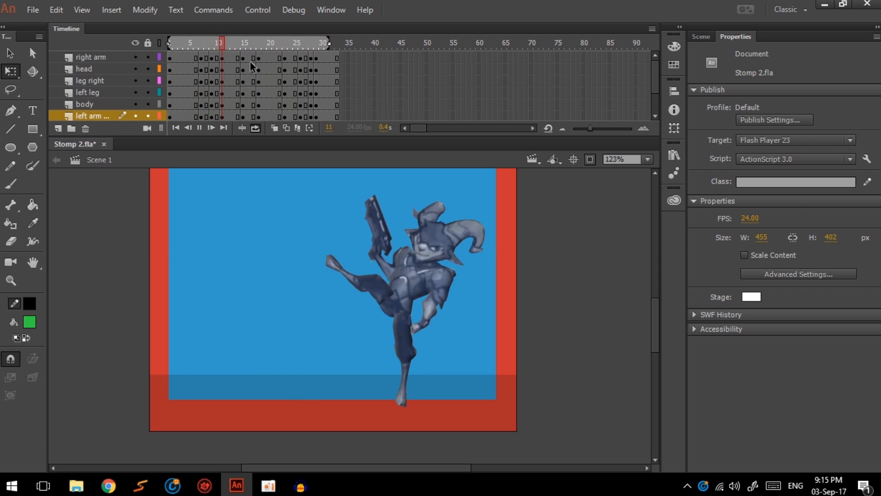
Step: Remove two frames from the landing hold after frame 18 on all layers and replay the loop
click(264, 41)
drag(262, 42, 244, 48)
key(shift+F5)
key(shift+F5)
key(Return)
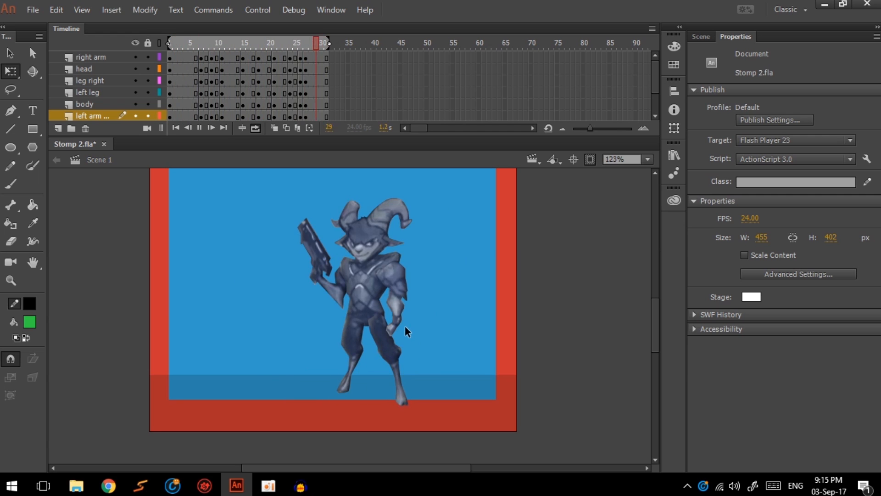
Step: On the raised-leg pose at frame 16, rotate the gun arm clockwise toward the head and the right arm counter-clockwise away from the body
key(Return)
mouse_move(244, 42)
mouse_down()
mouse_move(257, 41)
mouse_move(247, 43)
mouse_up()
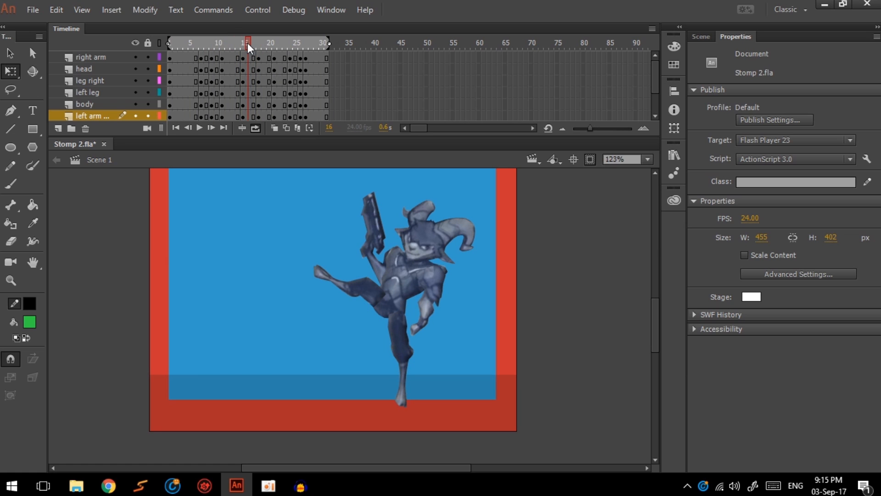
click(370, 208)
drag(371, 181, 389, 174)
click(420, 327)
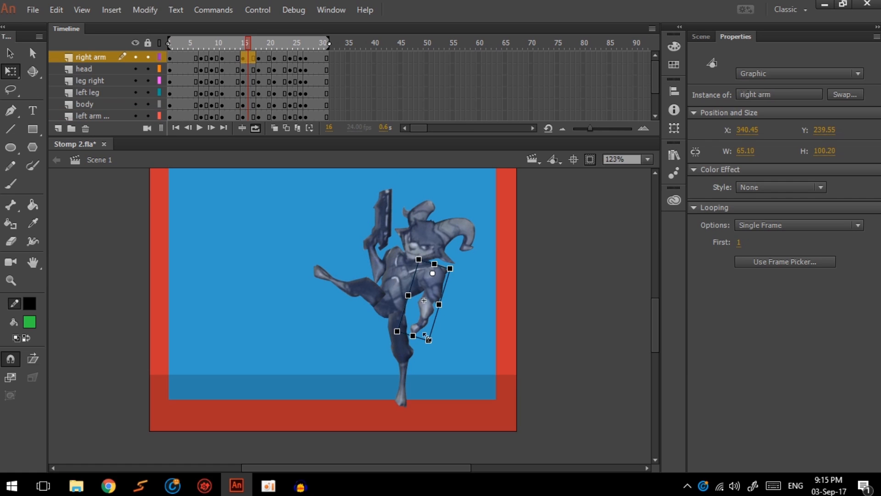
drag(426, 351, 453, 364)
key(ctrl+z)
click(452, 364)
drag(248, 45, 197, 61)
key(Return)
key(Return)
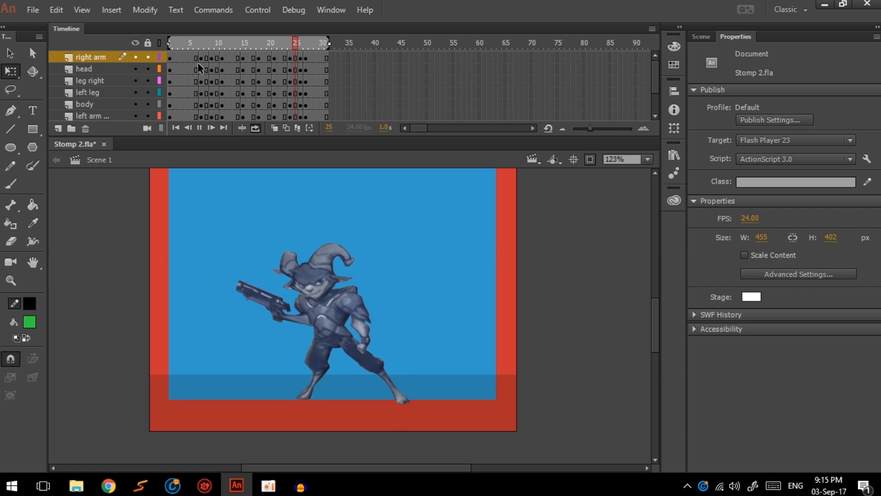
Step: Remove one frame from the raised-leg hold at frame 15 on all layers and play back the loop
click(244, 41)
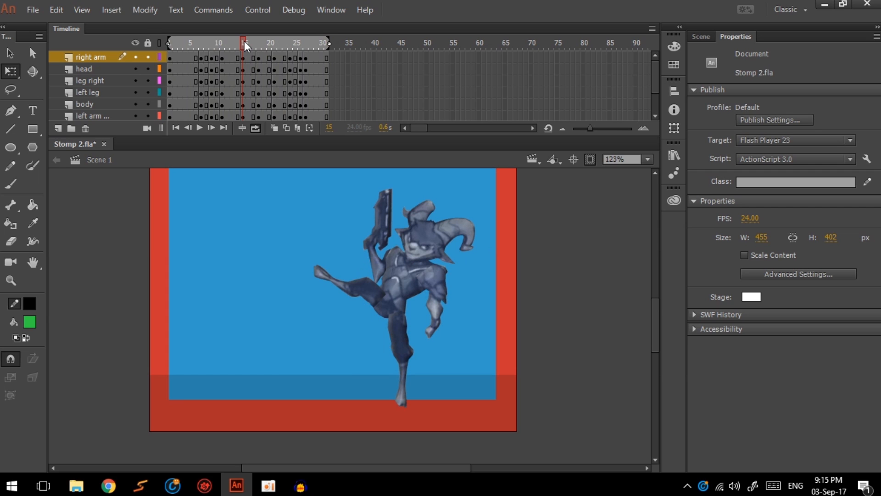
key(shift+F5)
key(Return)
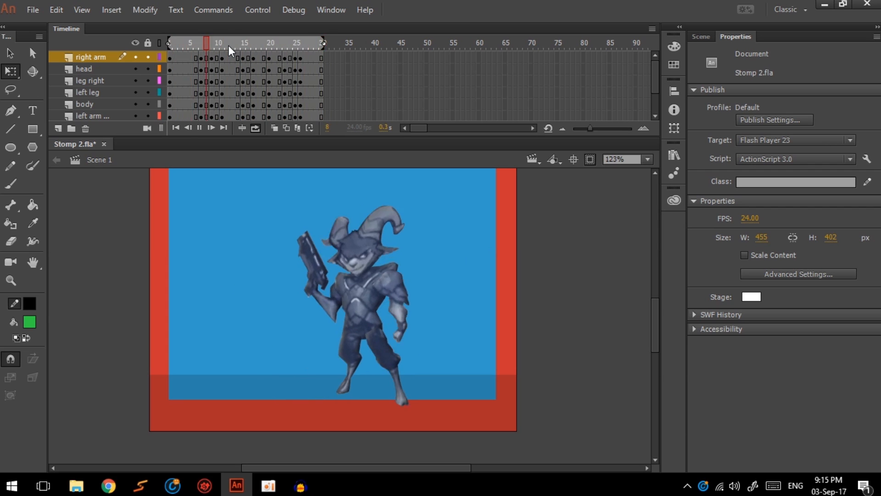
Step: Rotate the head and right arm slightly counter-clockwise on the landing pose at frame 18, and replay the stomp
key(Return)
drag(237, 45, 259, 50)
click(274, 295)
drag(289, 261, 280, 265)
click(361, 330)
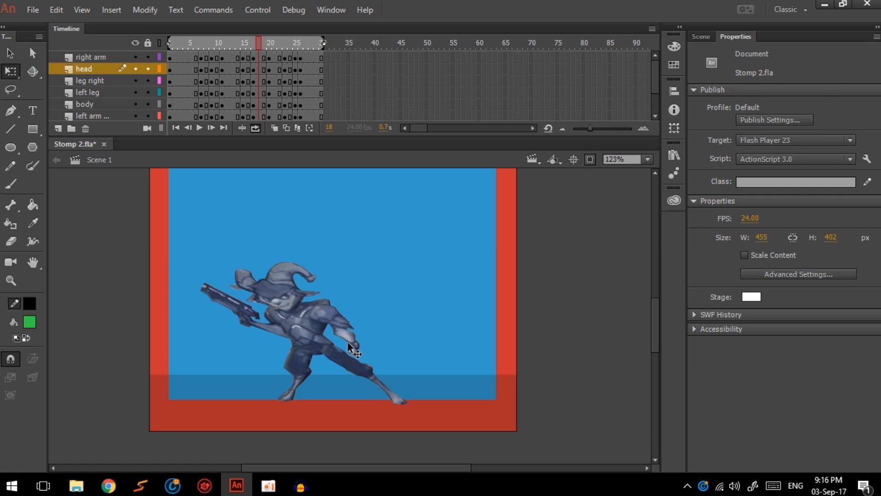
click(349, 345)
drag(386, 363, 393, 357)
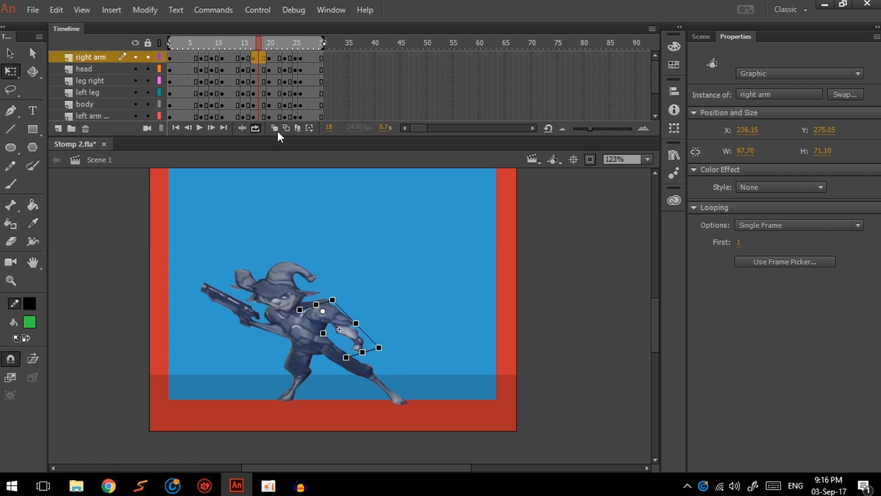
key(Return)
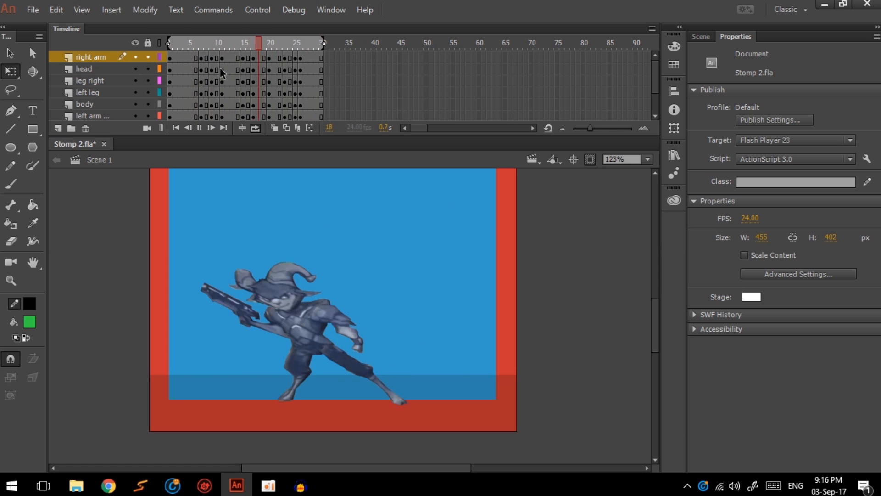
Step: Add a new layer directly below the left arm layer and give it a blank keyframe on frame 17
click(177, 46)
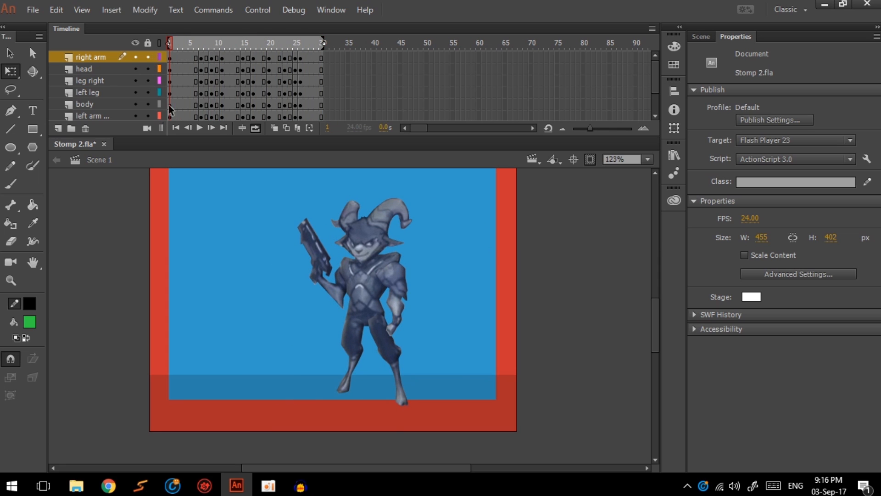
scroll(178, 89, down, 1)
click(61, 90)
click(58, 128)
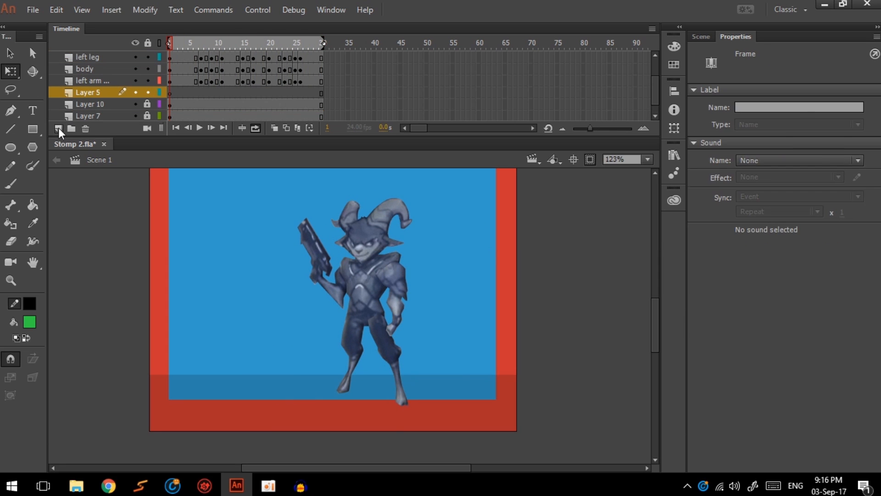
drag(217, 42, 255, 56)
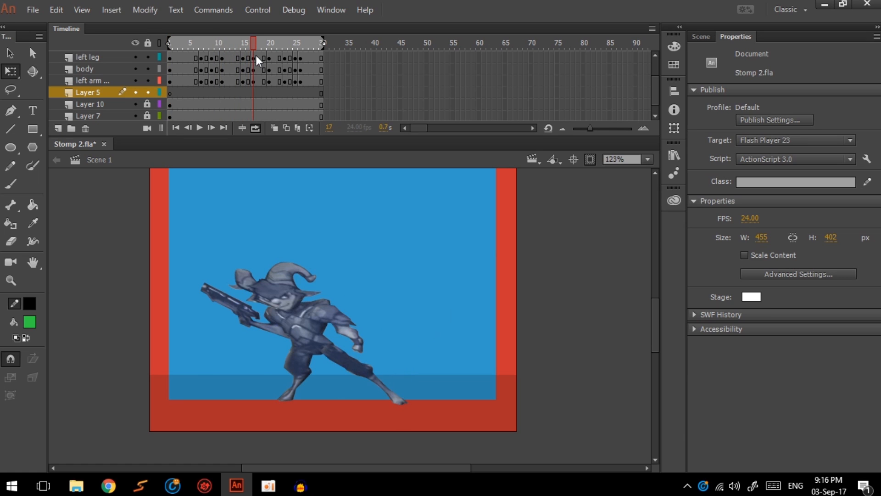
click(252, 92)
Step: Set the Pencil tool to Smooth mode, undoing the stepped trial stroke beneath the stomping foot
scroll(359, 389, up, 5)
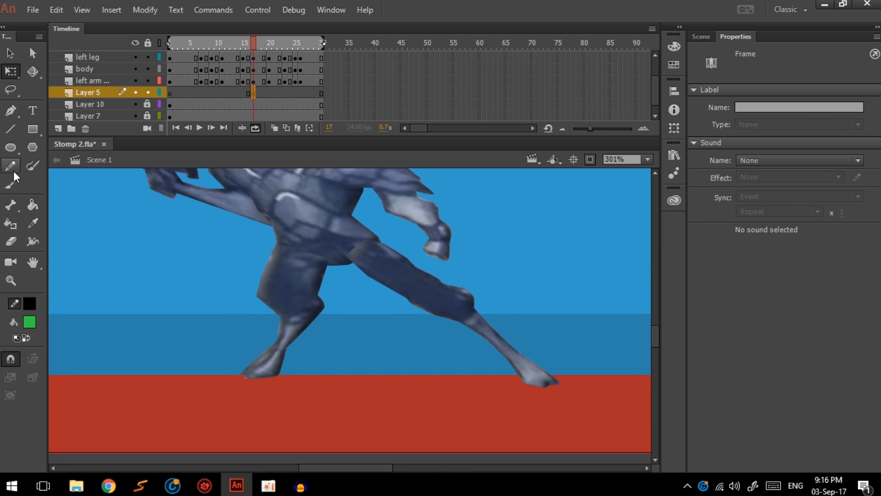
click(11, 166)
scroll(324, 289, down, 3)
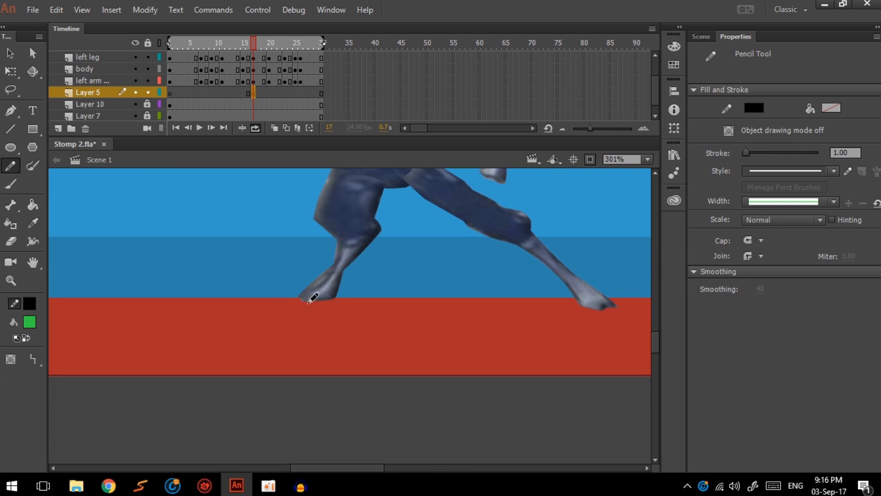
mouse_move(309, 297)
mouse_down()
mouse_move(396, 316)
mouse_move(420, 331)
mouse_up()
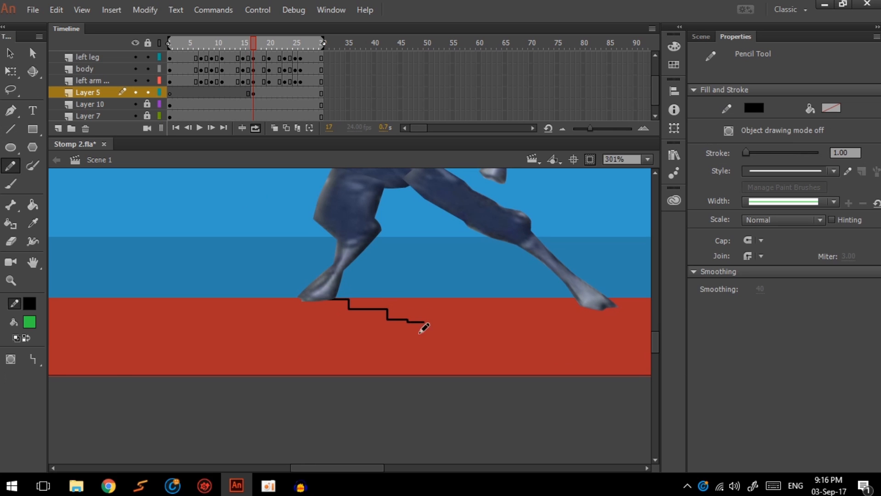
key(ctrl+z)
click(32, 358)
click(79, 374)
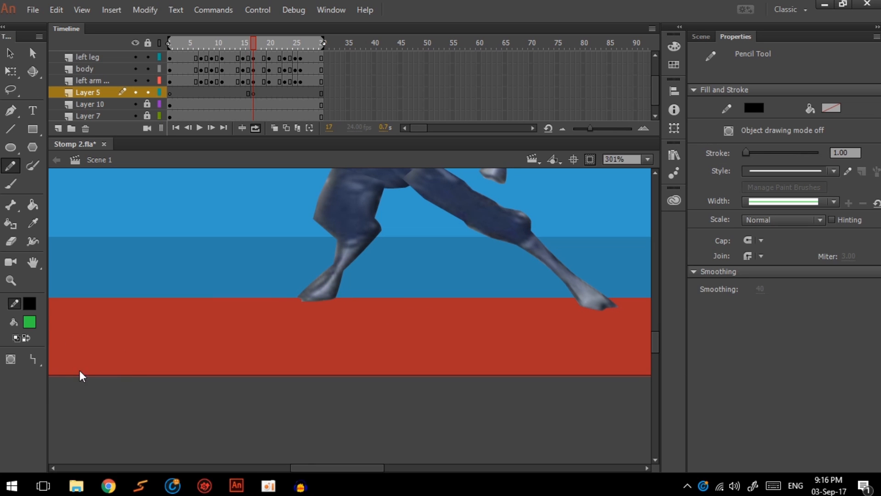
Step: Draw branching black crack lines spreading across the ground around the stomping foot with a 1.00 pencil stroke
drag(321, 296, 274, 300)
drag(230, 317, 196, 329)
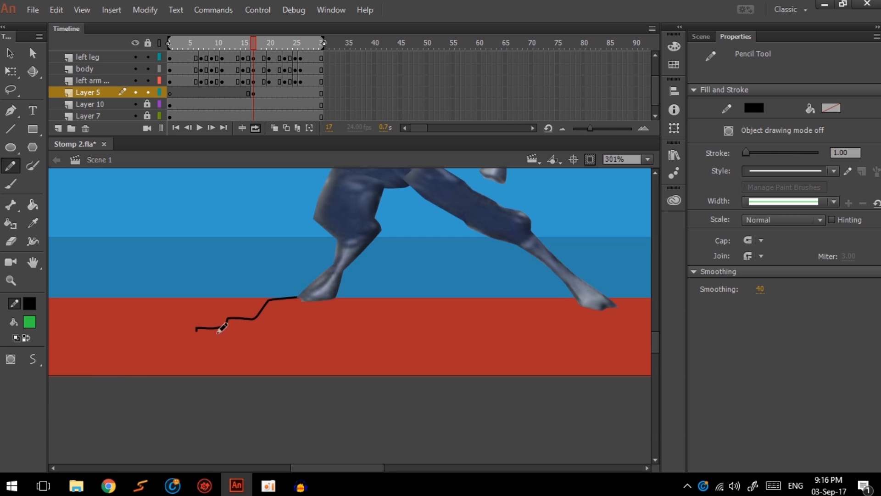
drag(363, 338, 365, 346)
mouse_move(322, 294)
mouse_down()
mouse_move(348, 291)
mouse_move(410, 328)
mouse_move(400, 317)
mouse_move(403, 344)
mouse_up()
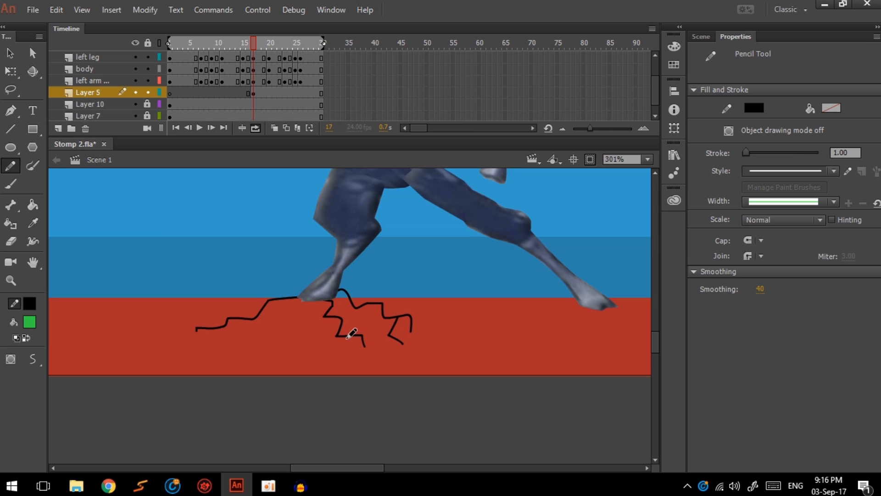
drag(324, 338, 320, 345)
drag(234, 297, 231, 296)
mouse_move(364, 276)
mouse_down()
mouse_move(385, 284)
mouse_move(408, 272)
mouse_up()
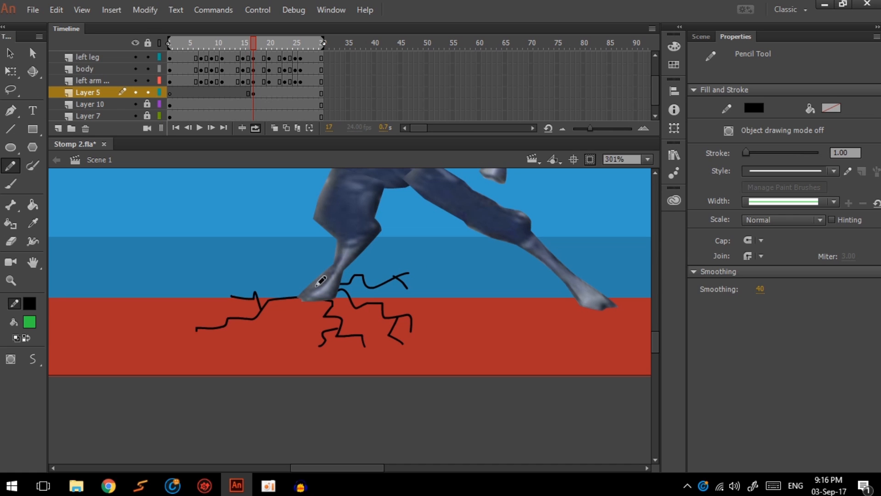
drag(273, 272, 268, 272)
Step: Select all the crack lines on frame 17 and convert them to a movie clip symbol named crack
key(q)
click(253, 92)
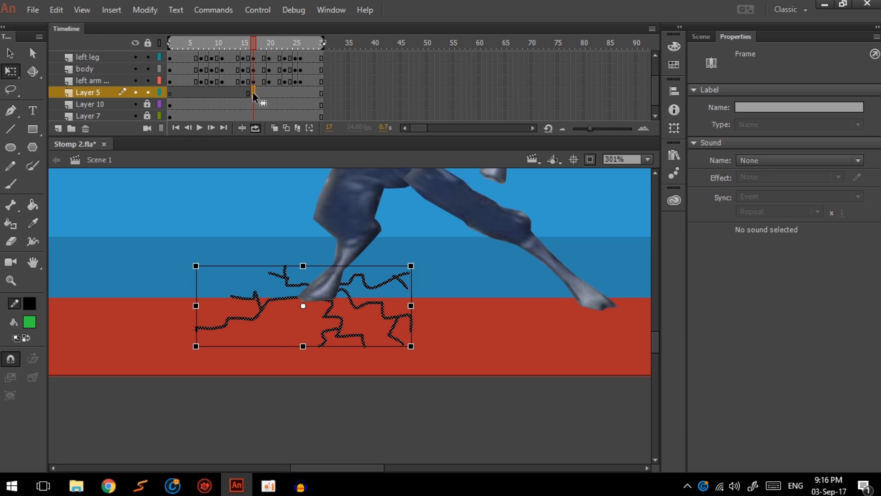
key(F8)
text(crack)
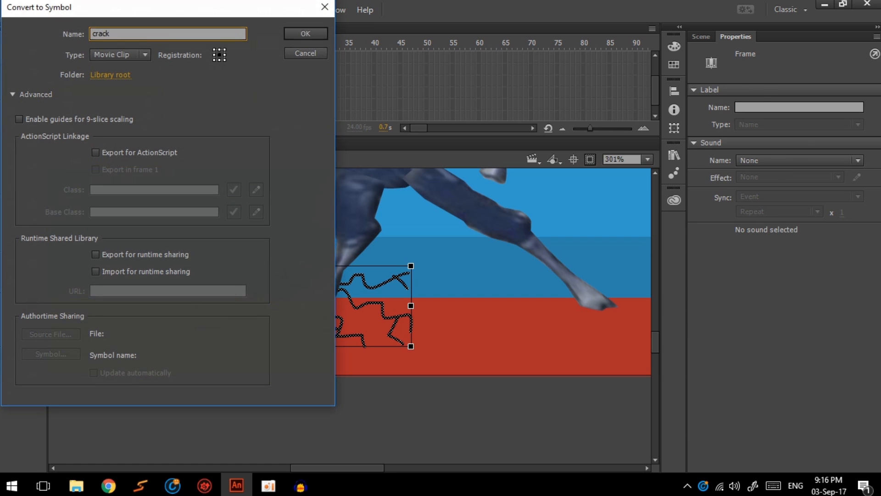
key(Return)
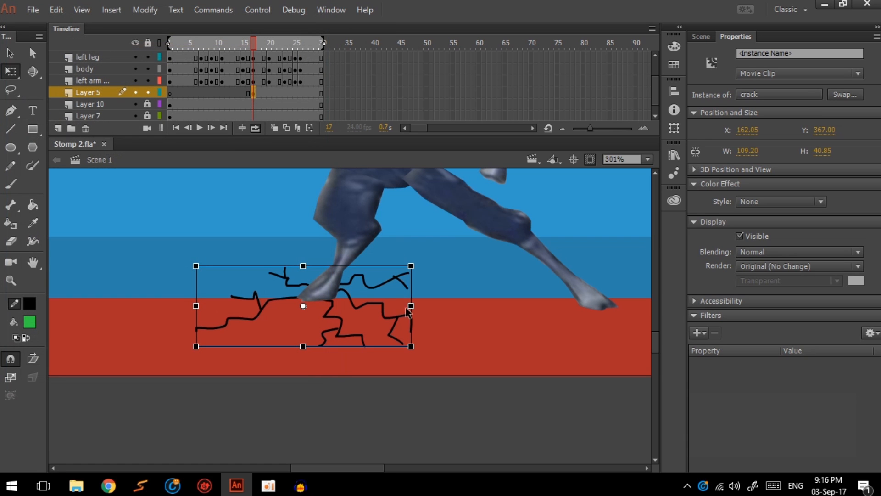
Step: Scale the crack symbol down to about 89.30 by 34.15 px and nudge it up slightly under the foot
drag(413, 307, 393, 309)
drag(302, 272, 298, 278)
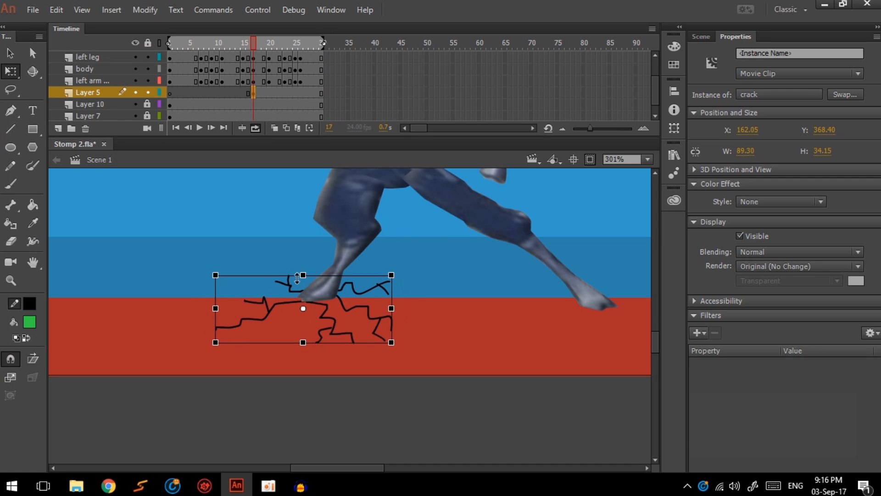
key(Up)
key(Up)
key(Up)
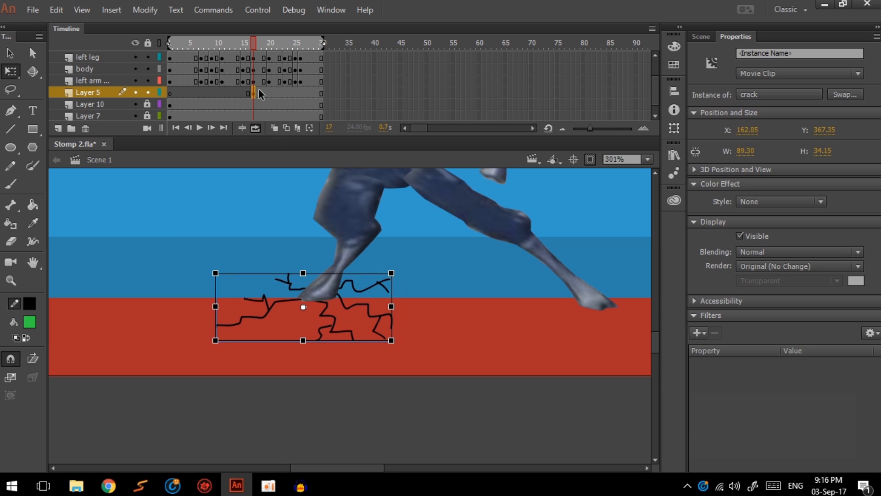
Step: Set the crack symbol's color style to Alpha at 90% on frame 17
click(762, 202)
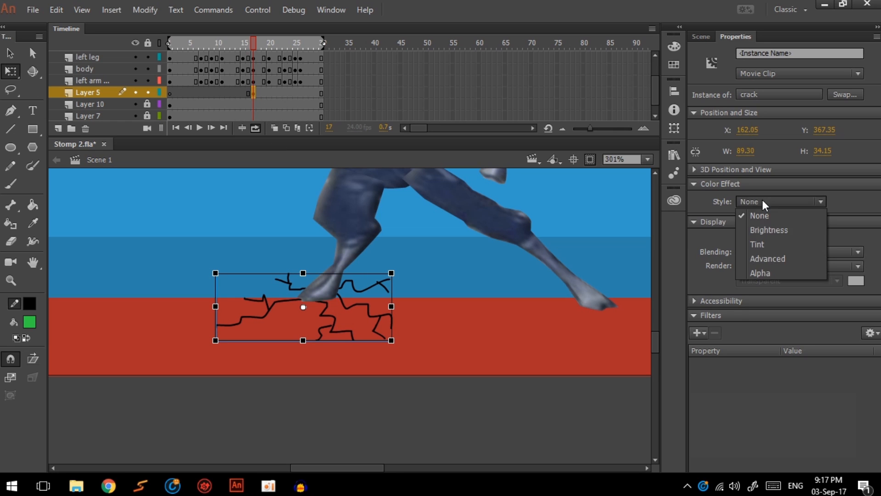
click(770, 269)
drag(808, 224, 813, 225)
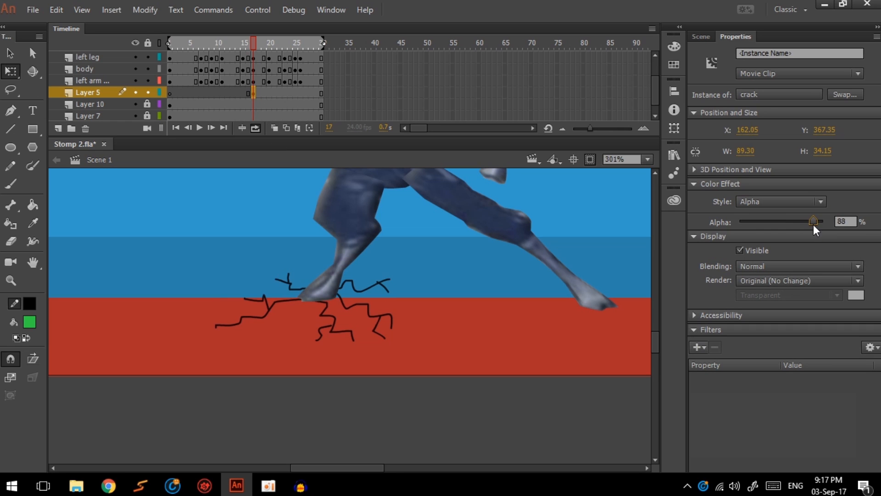
text(90)
key(Return)
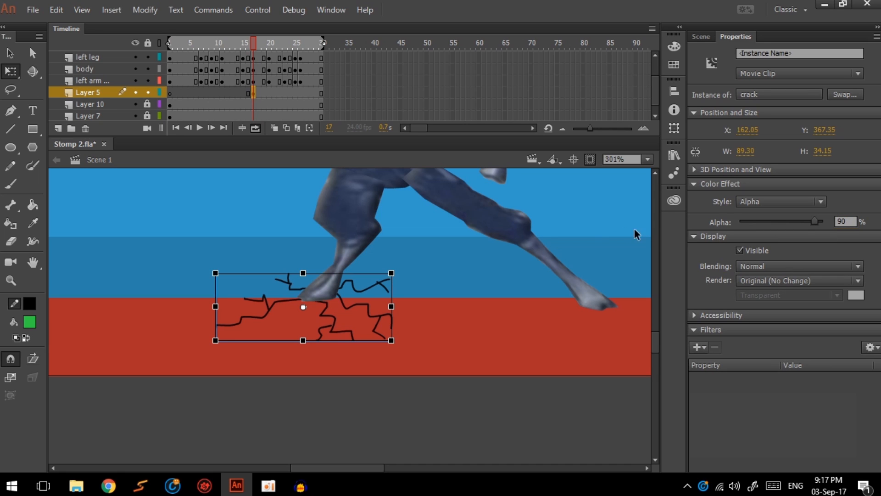
Step: Add keyframes to the crack layer at frames 19 and 23 and create a classic tween between them
click(264, 91)
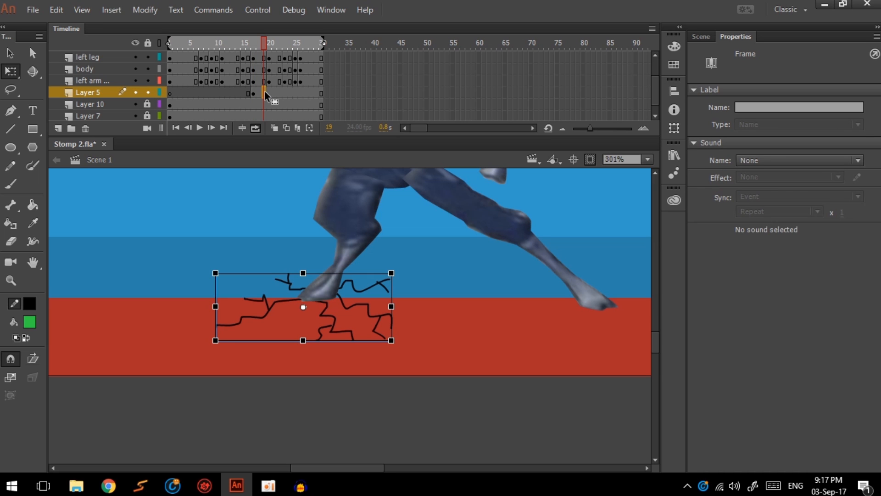
click(284, 92)
key(F6)
right_click(275, 93)
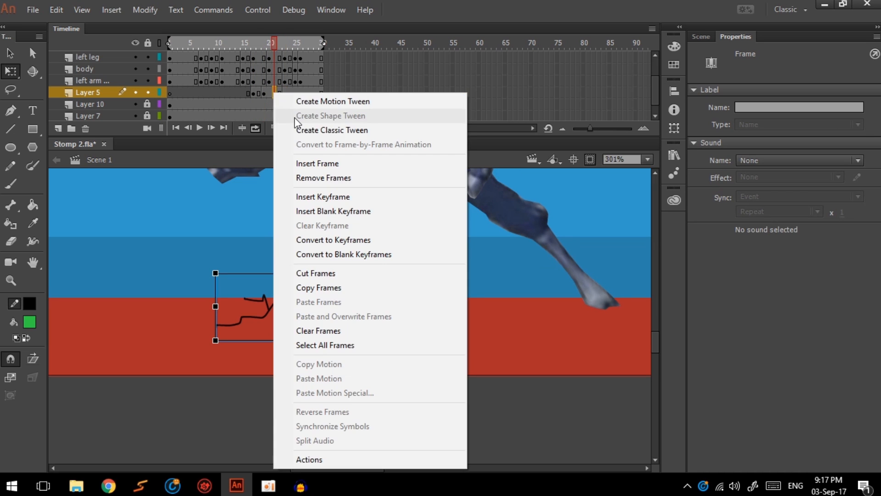
click(298, 130)
click(280, 93)
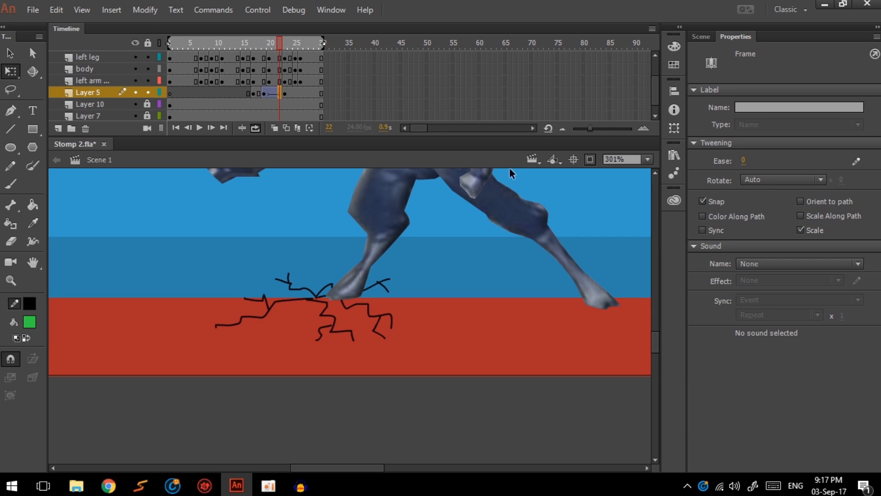
Step: Lower the crack symbol's alpha all the way at the end of the tween so the crack fades out
click(290, 93)
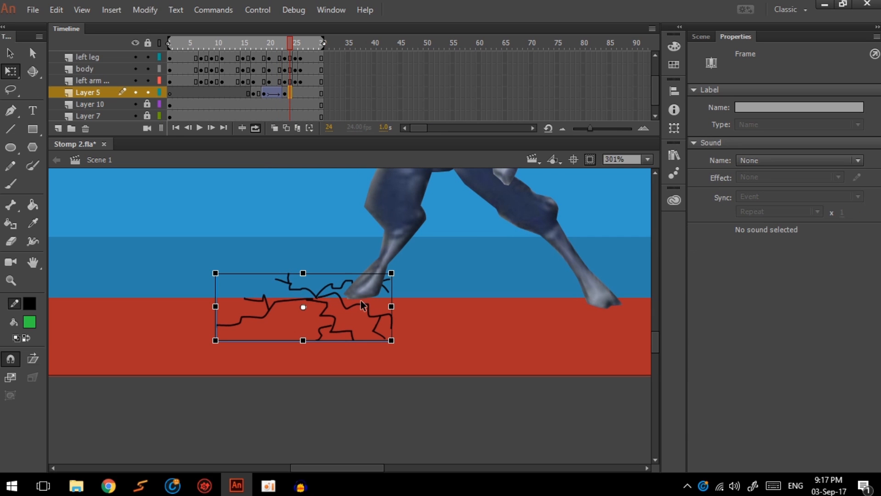
click(365, 314)
drag(817, 209, 650, 206)
Step: Insert keyframes inside the crack's fade at frames 20 and 22, and remove the classic tween
right_click(277, 95)
click(270, 93)
click(274, 93)
click(270, 94)
key(F6)
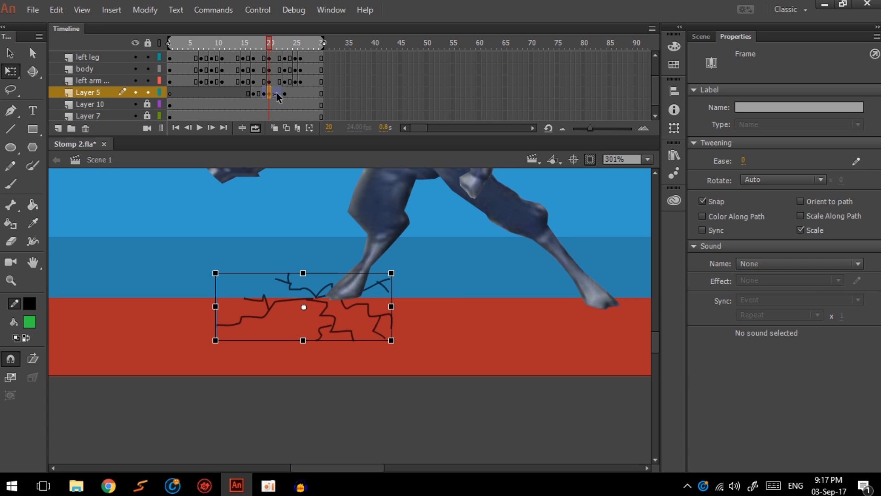
click(275, 93)
click(277, 94)
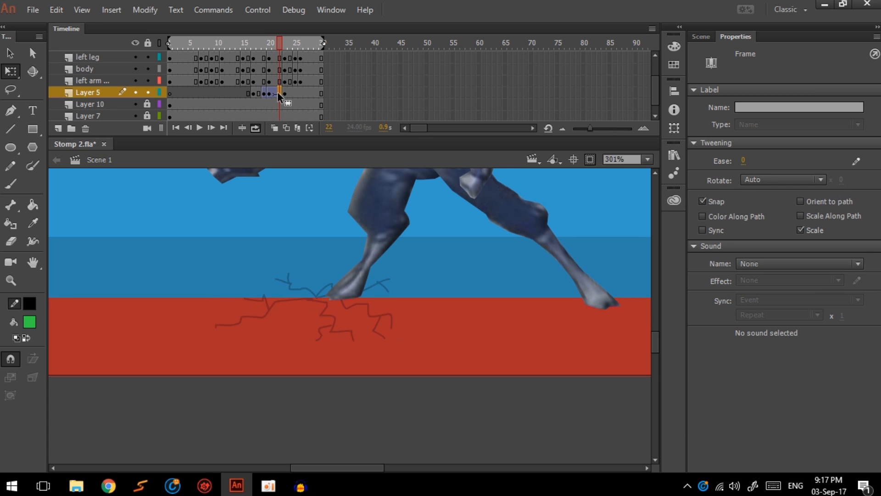
drag(265, 93, 279, 94)
right_click(279, 95)
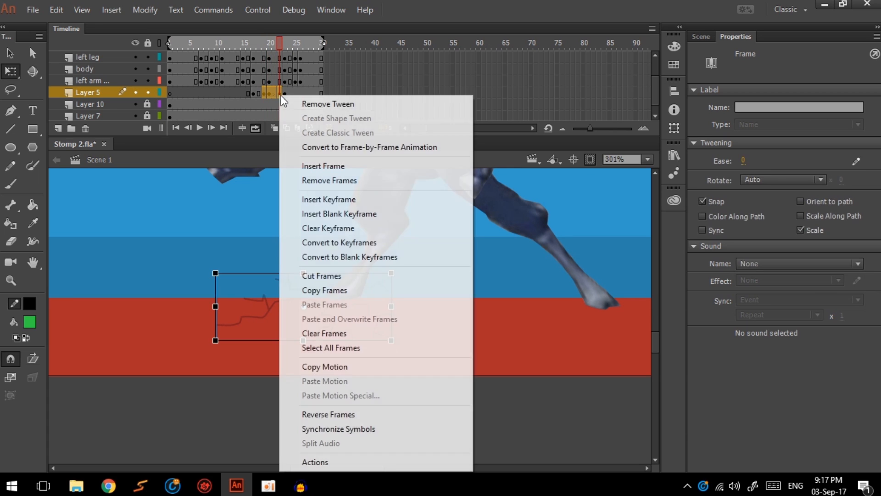
click(281, 98)
Step: Space the crack's fade keyframes to frames 19, 21 and 23, ending with a blank keyframe on frame 24
click(270, 94)
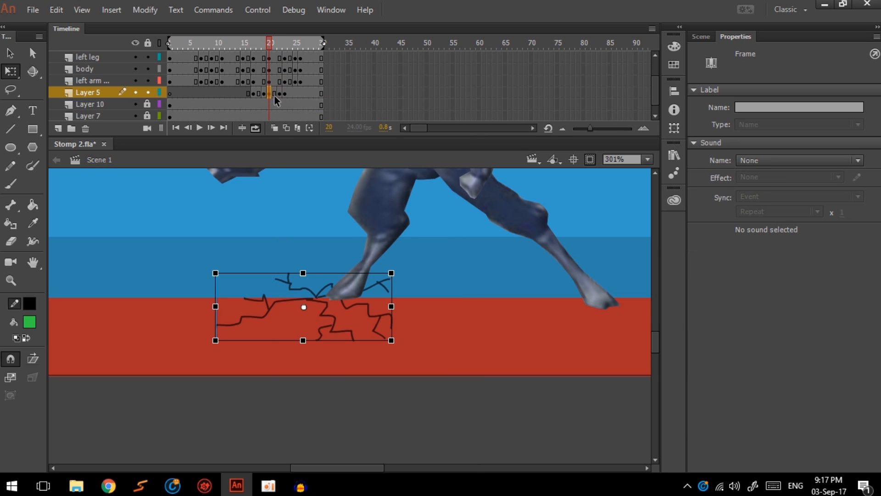
click(286, 94)
click(278, 92)
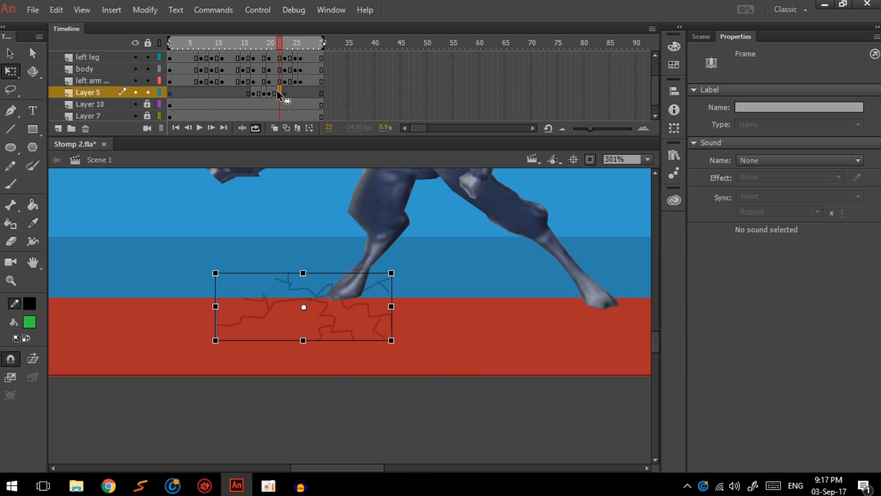
mouse_move(283, 93)
mouse_down()
mouse_move(268, 94)
mouse_move(288, 89)
mouse_up()
click(271, 94)
Step: Play back and scrub the whole stomp animation to check the crack's appearance and fade
mouse_move(251, 44)
mouse_down()
mouse_move(292, 52)
mouse_move(243, 52)
mouse_up()
scroll(395, 246, down, 4)
drag(393, 232, 324, 384)
scroll(338, 362, down, 1)
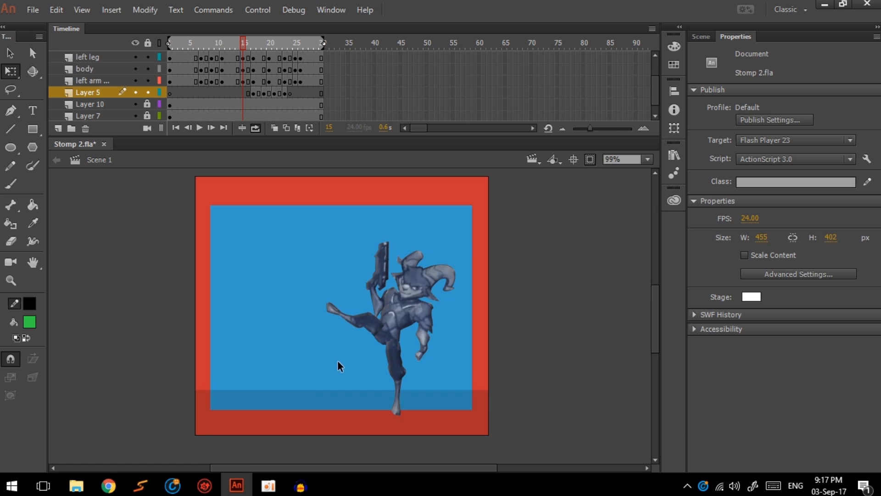
key(Return)
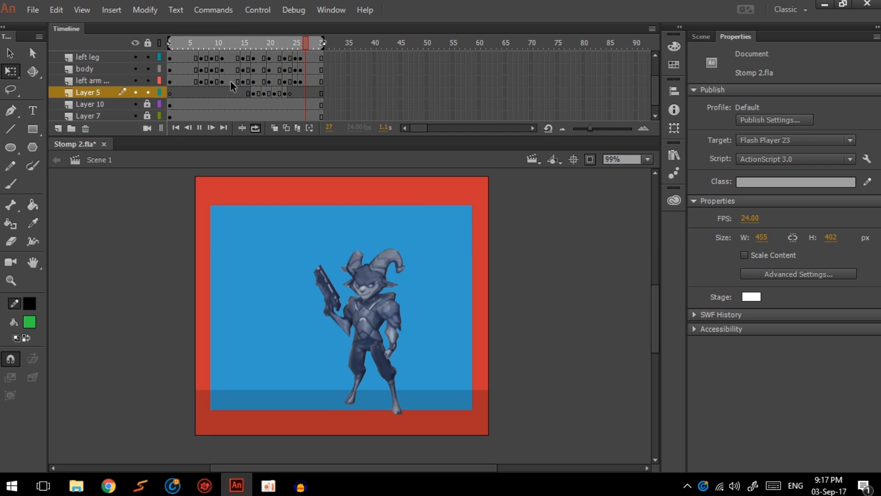
click(202, 44)
drag(203, 44, 320, 60)
key(Return)
Step: Move the crack's fade keyframes four frames later to frames 23, 25 and 27, with a blank keyframe on frame 28
click(257, 43)
click(266, 94)
drag(266, 94, 315, 91)
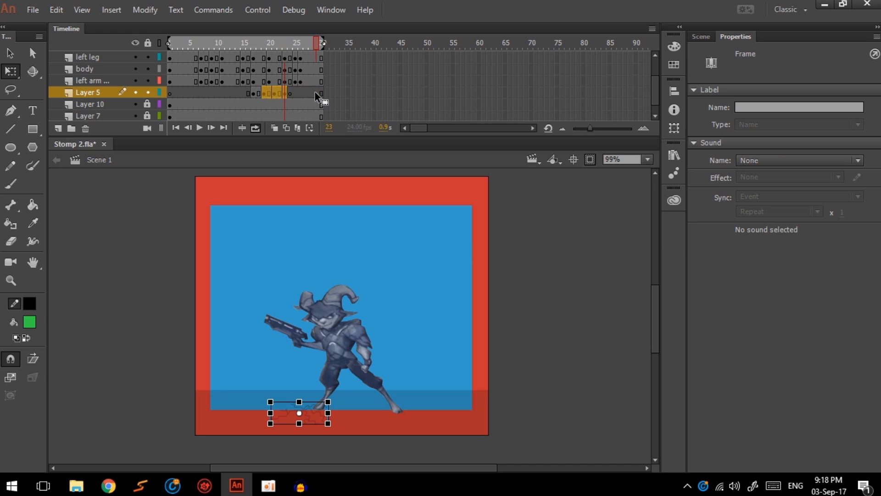
key(ctrl+z)
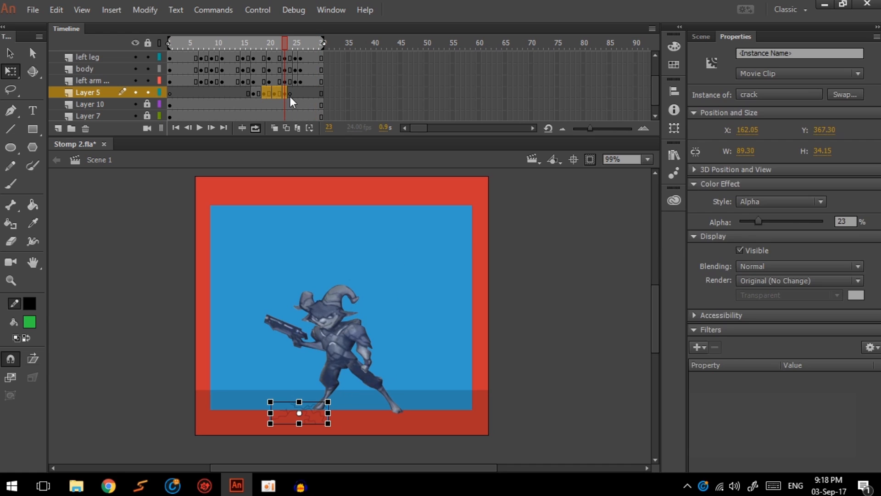
drag(287, 93, 302, 92)
click(312, 90)
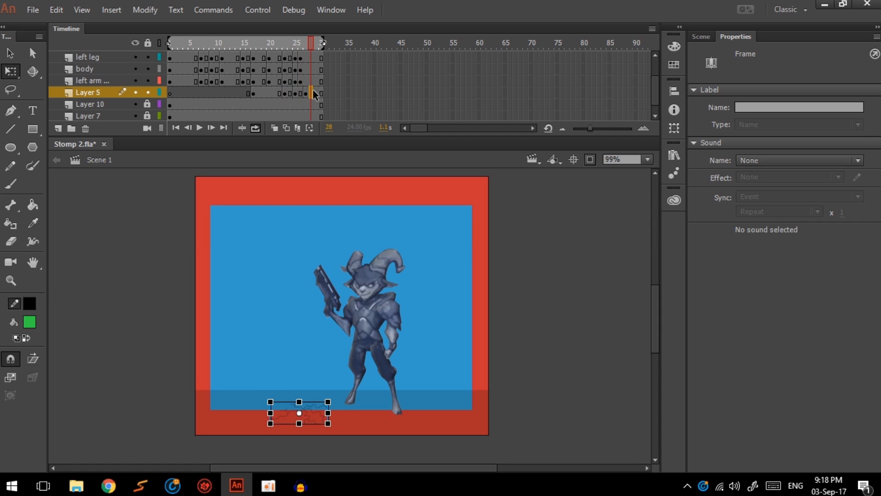
key(Return)
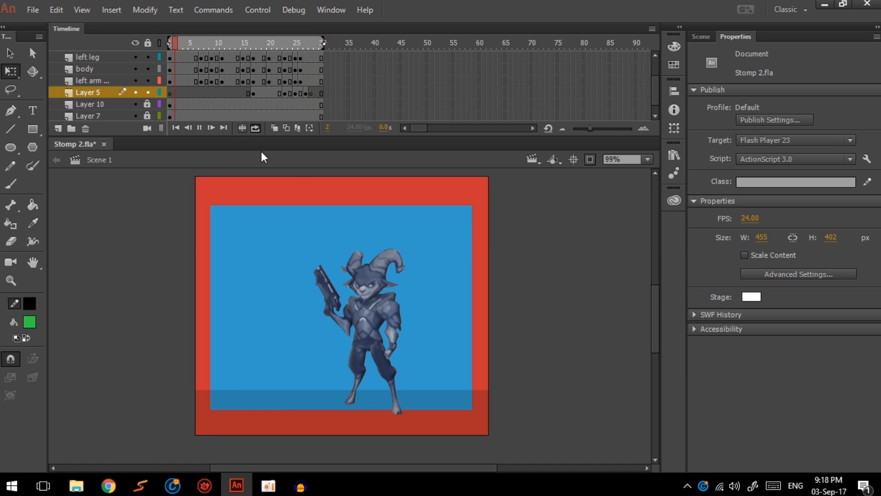
key(Return)
Step: Pack the crack's fade keyframes onto consecutive frames 23 to 25 and remove the leftover frames 26 to 29
click(306, 93)
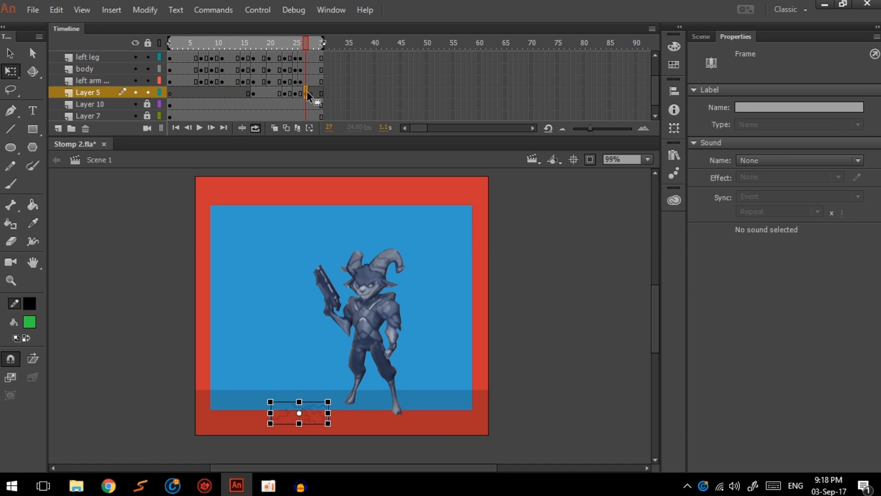
click(301, 93)
mouse_move(308, 93)
mouse_down()
mouse_move(291, 91)
mouse_move(315, 92)
mouse_move(299, 95)
mouse_up()
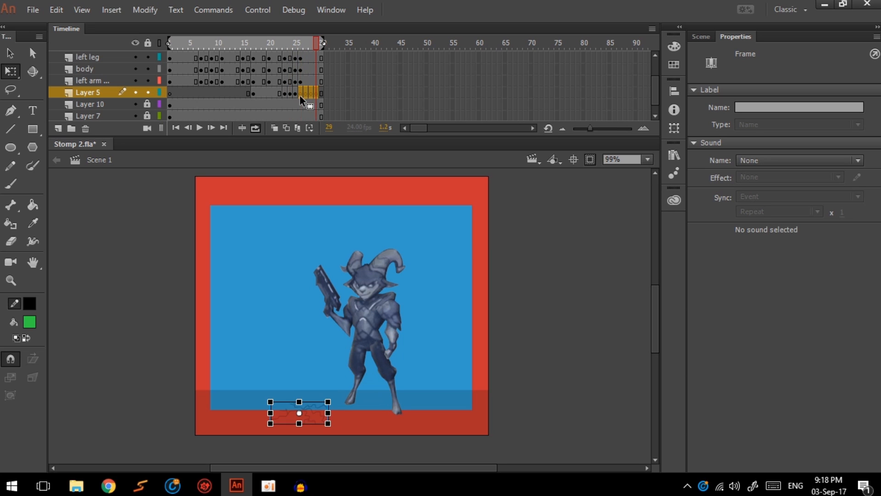
right_click(311, 93)
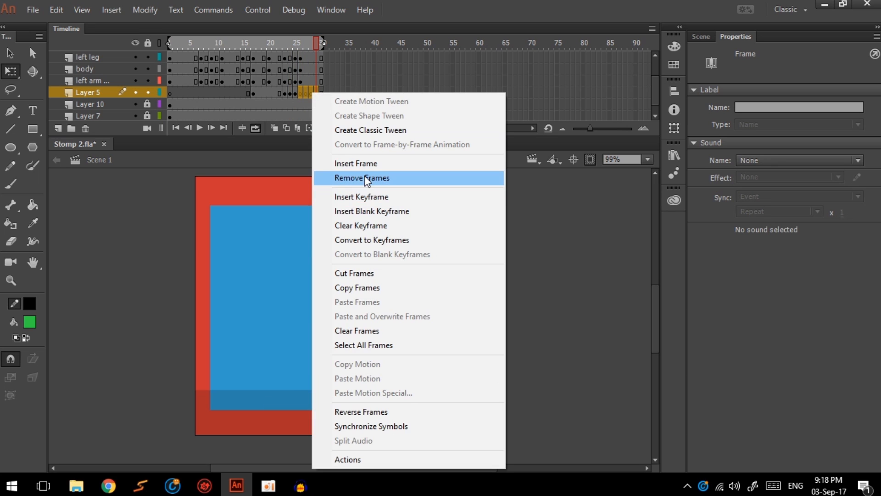
click(362, 177)
Step: Move the crack's three fade keyframes to frames 28, 29 and 30 at the end of the animation
click(284, 91)
mouse_move(295, 92)
mouse_down()
mouse_move(286, 92)
mouse_move(310, 92)
mouse_up()
drag(312, 46, 327, 49)
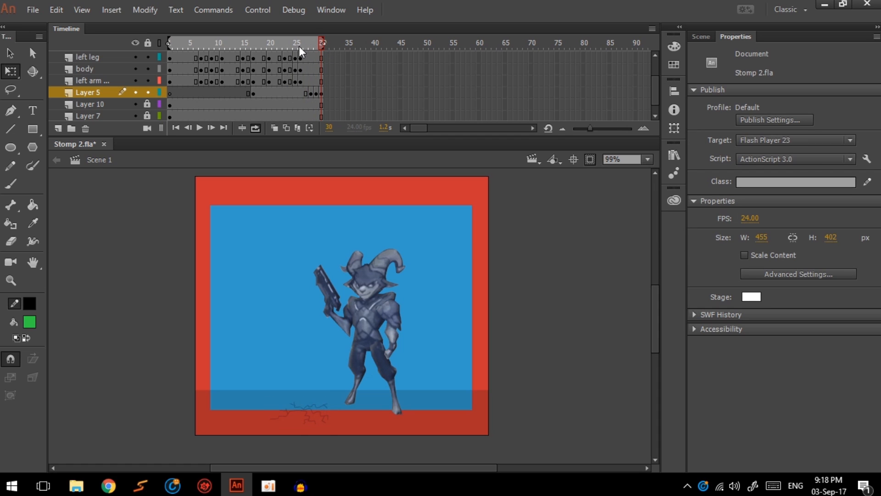
Step: Play and scrub through the loop to review the stomp's timing with the longer-lasting crack
key(Return)
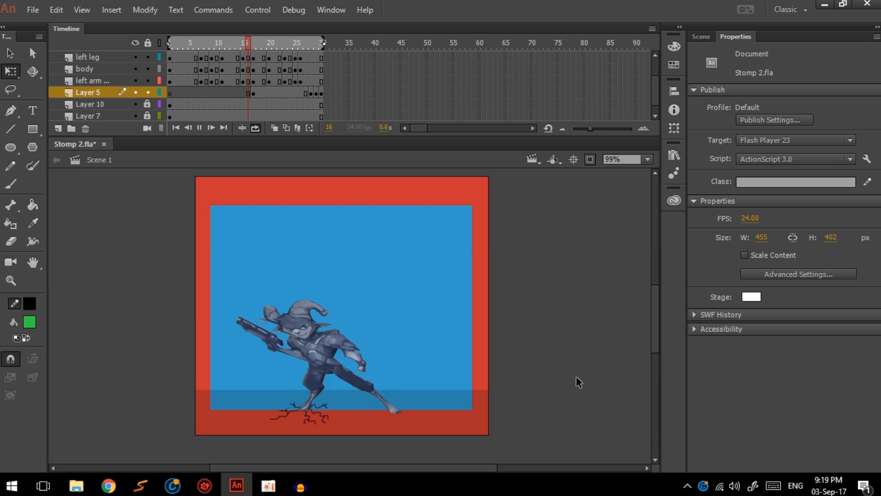
key(Return)
drag(233, 45, 247, 71)
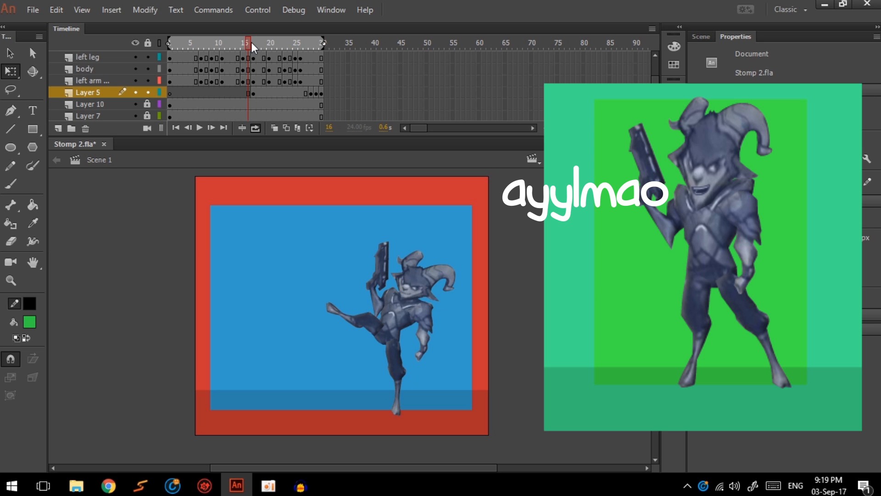
drag(251, 42, 318, 59)
key(Return)
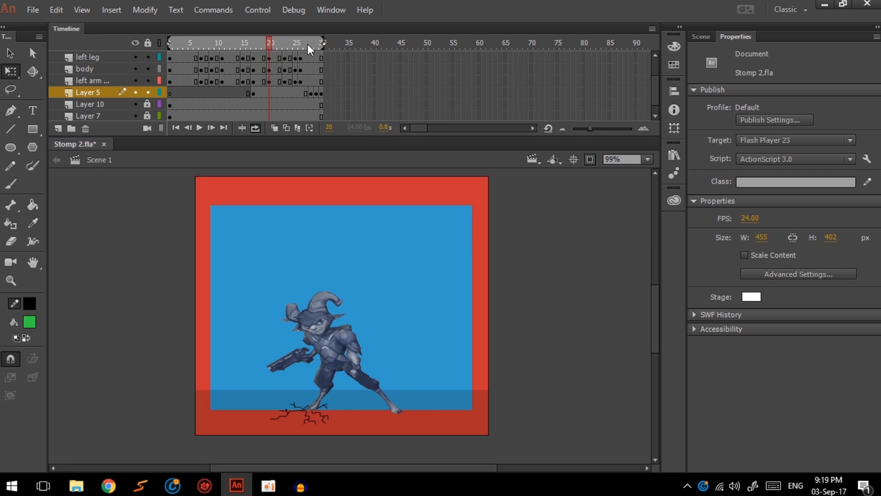
click(321, 44)
Step: Remove five frames from the opening hold at frame 1 across the layers and replay the shortened loop
drag(323, 51, 170, 55)
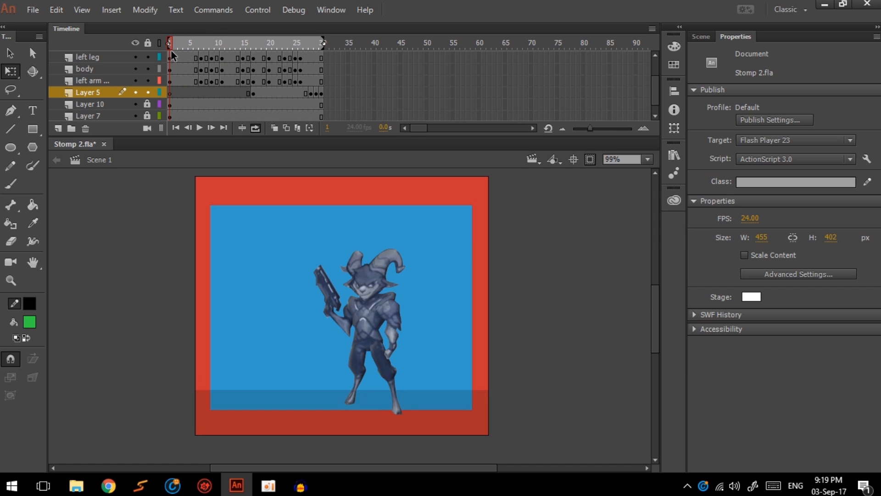
key(shift+F5)
key(shift+F5)
key(shift+F5)
key(shift+F5)
key(shift+F5)
drag(264, 41, 296, 41)
key(Return)
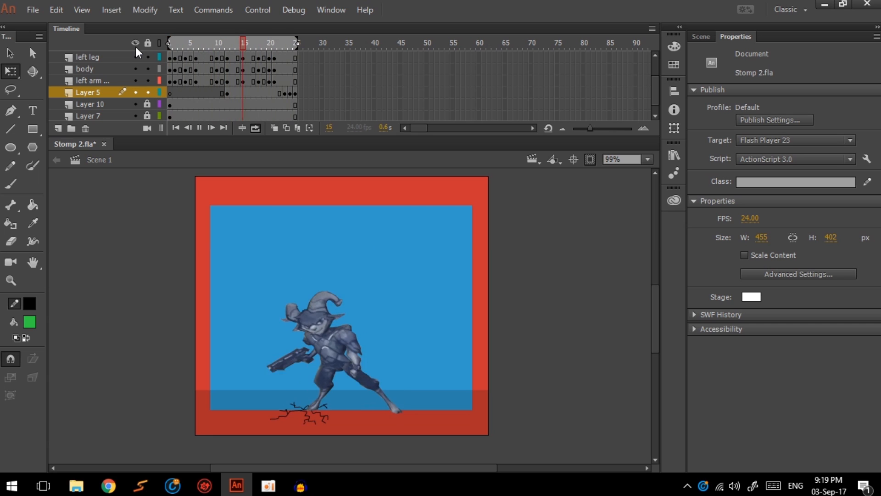
Step: Insert two frames at frame 20 to lengthen the character's return to standing, and play back the result
drag(246, 43, 269, 43)
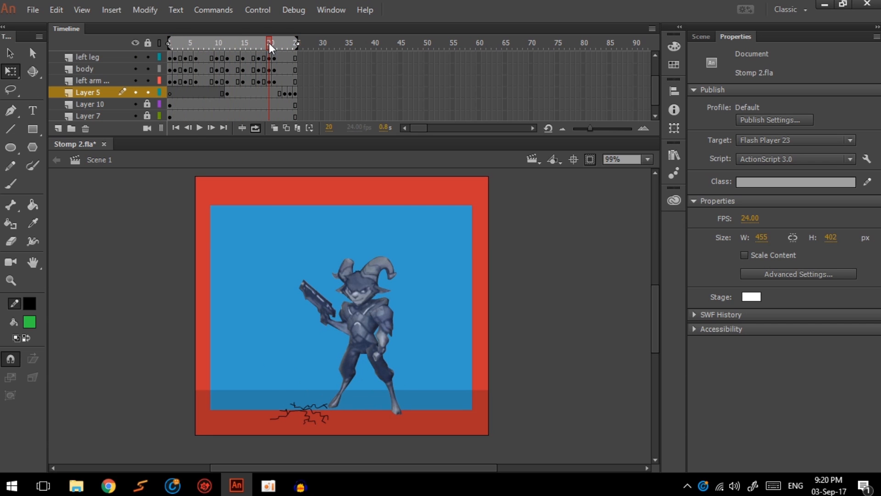
key(F5)
key(F5)
key(Return)
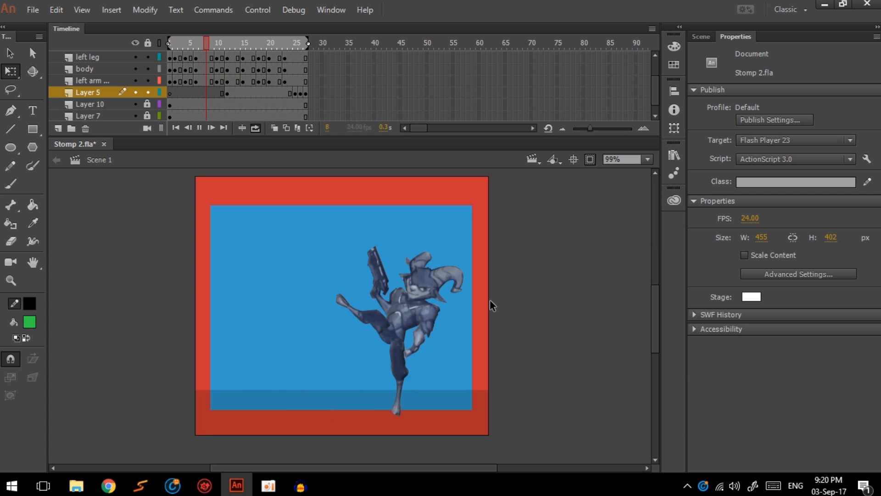
key(Return)
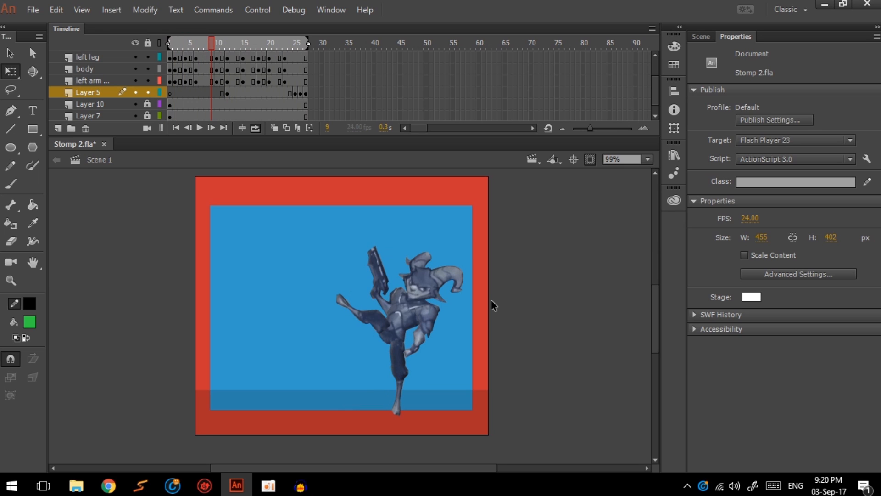